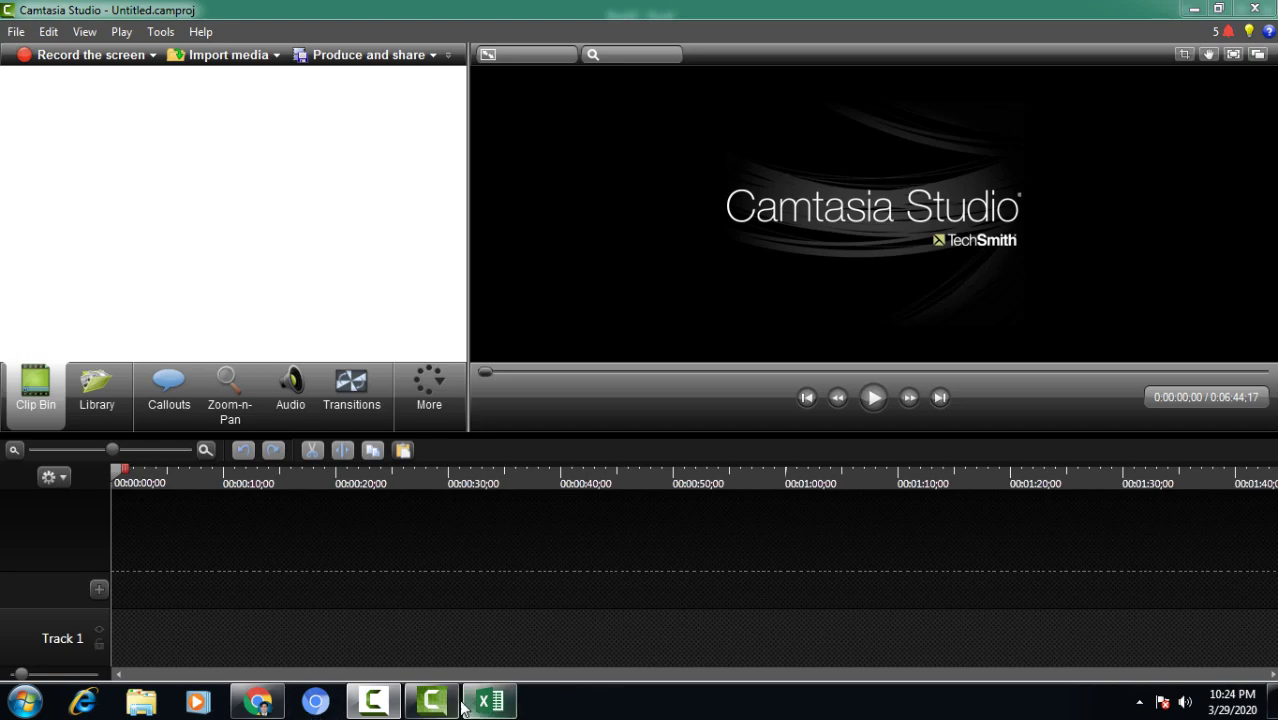
Bring the Excel INDEX sheet forward and show the lookup name RAHUL, subject SCIENCE and INDEX formula.
{"action": "left_click", "coordinate": [500, 705]}
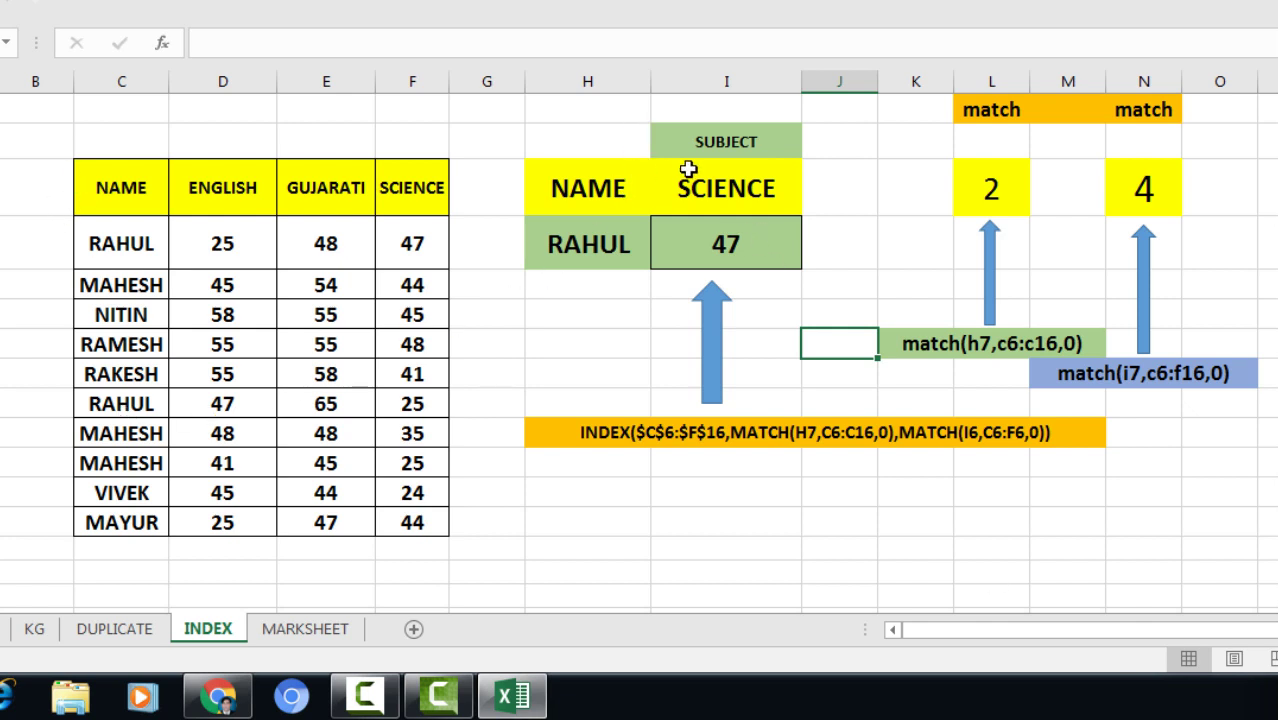
{"action": "left_click", "coordinate": [590, 246]}
{"action": "left_click", "coordinate": [665, 252]}
{"action": "left_click", "coordinate": [711, 200]}
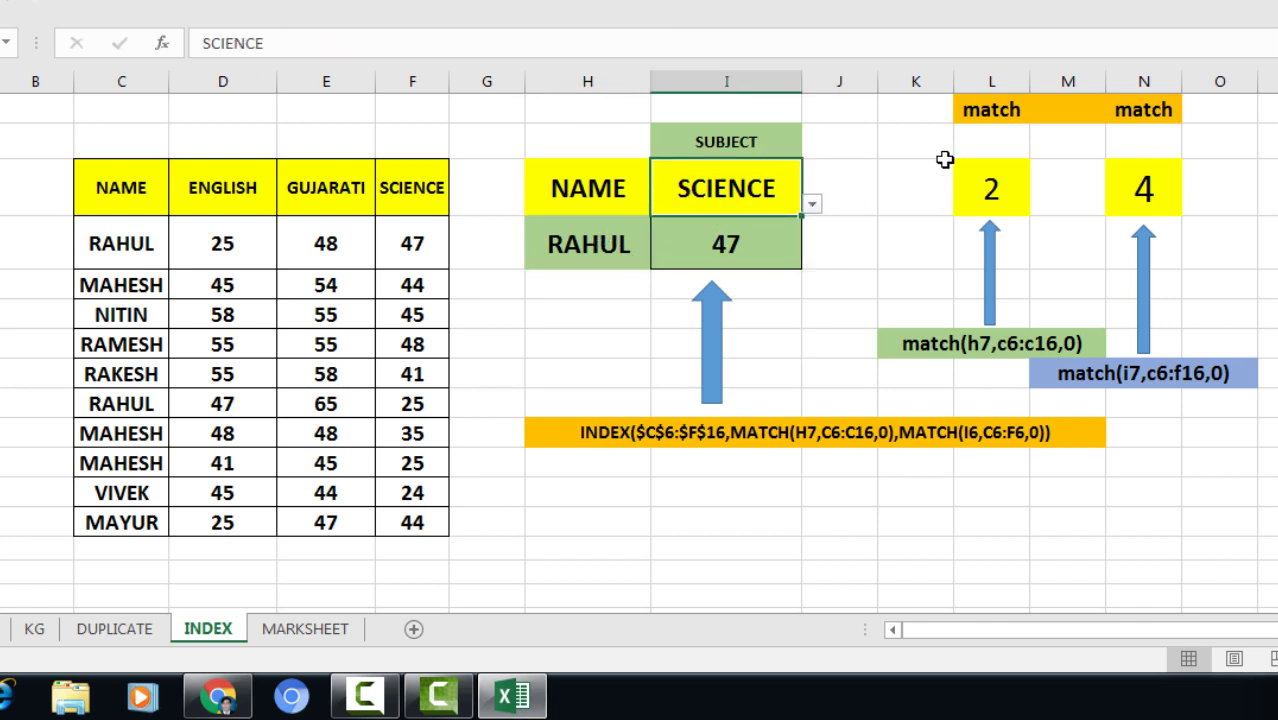
Review the row MATCH (2) and column MATCH (4) formulas, their notes and the full INDEX formula.
{"action": "left_click", "coordinate": [990, 190]}
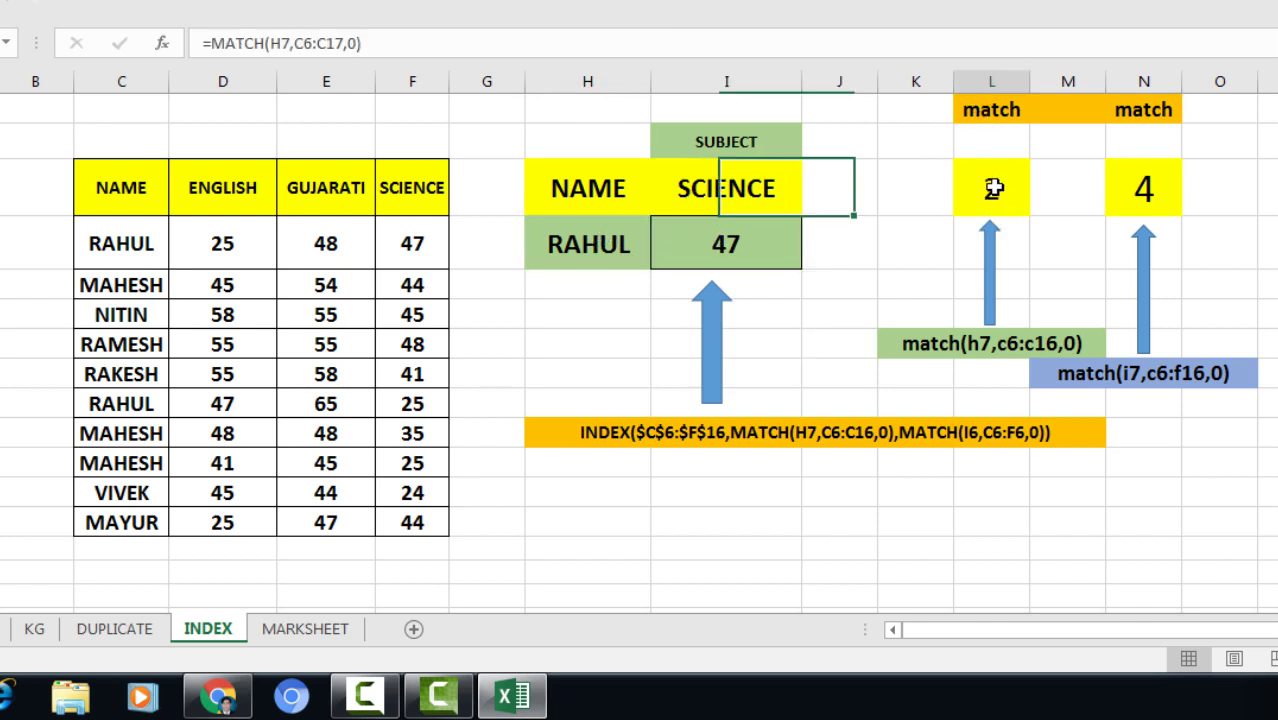
{"action": "left_click", "coordinate": [1140, 198]}
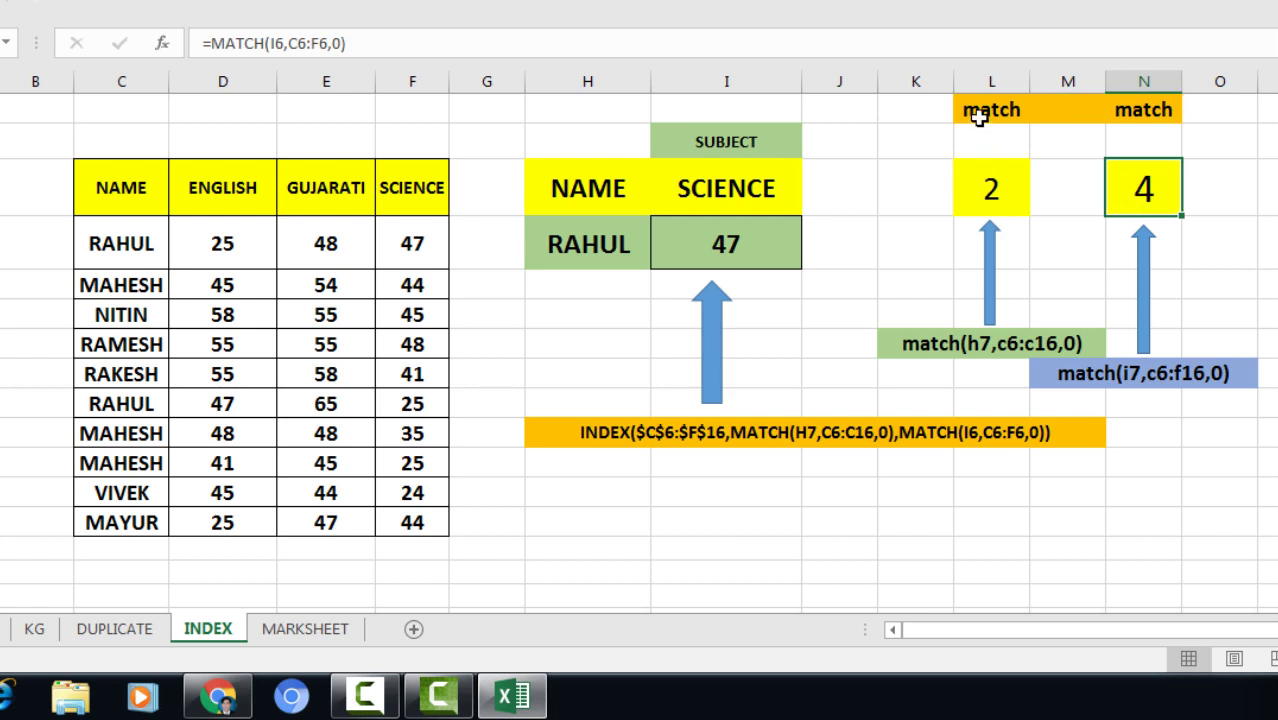
{"action": "left_click", "coordinate": [985, 343]}
{"action": "left_click", "coordinate": [1131, 374]}
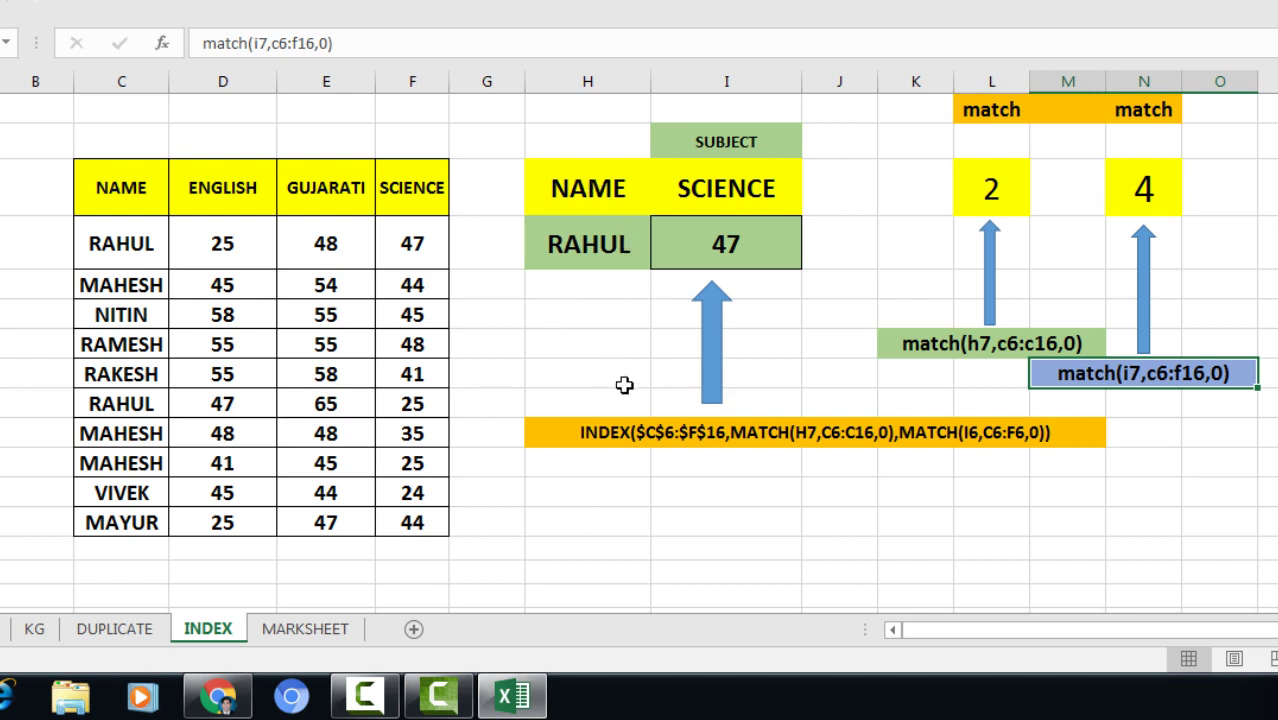
{"action": "left_click", "coordinate": [567, 441]}
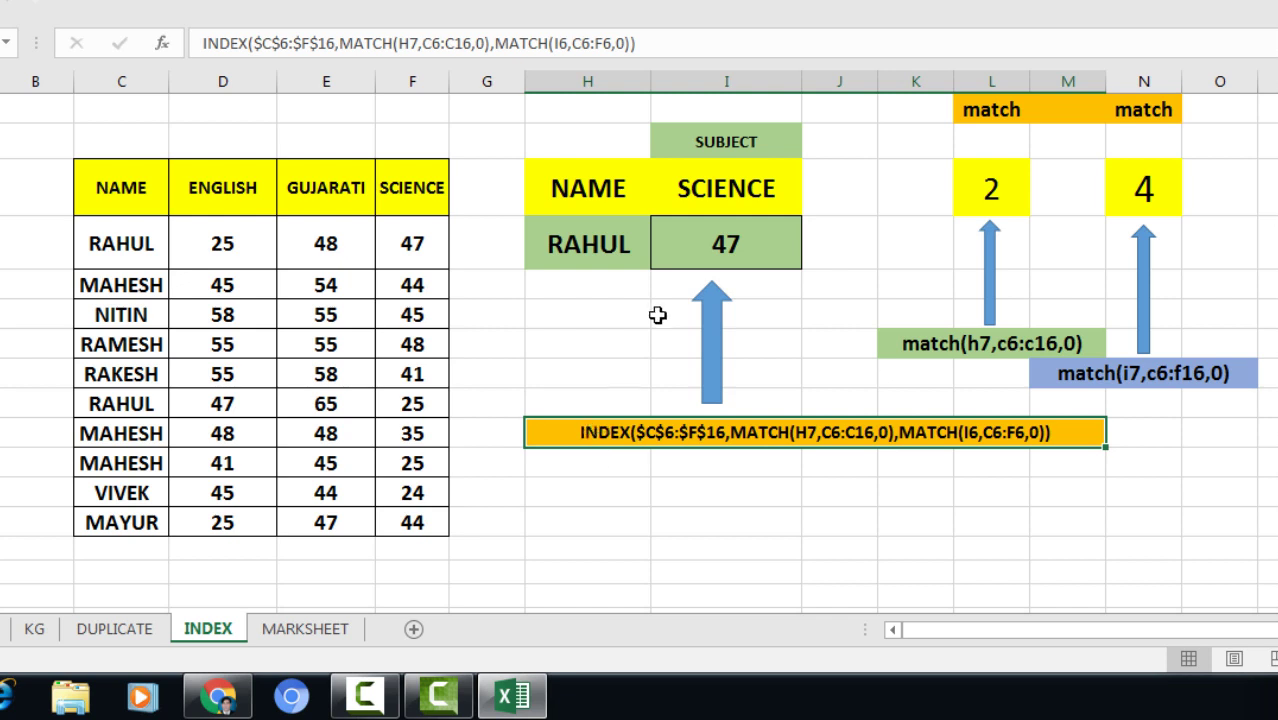
{"action": "left_click", "coordinate": [574, 349]}
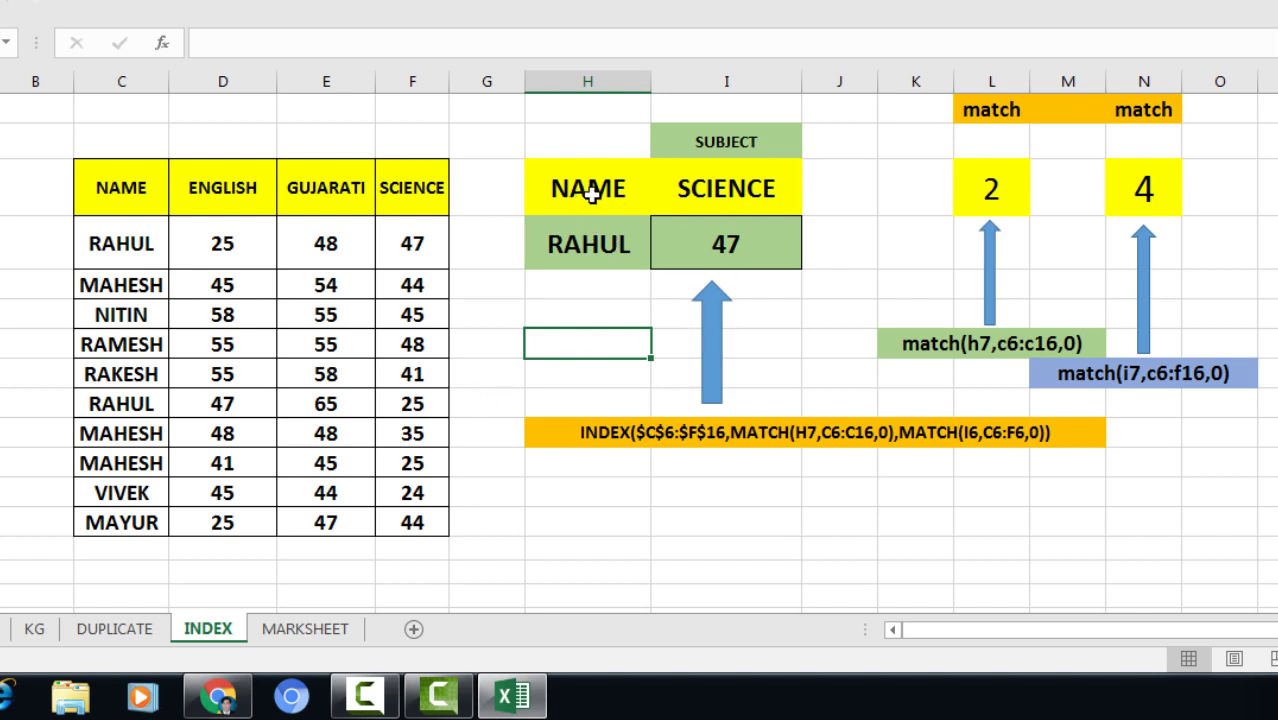
Pick RAMESH from the H7 name dropdown so the SCIENCE result reads 48.
{"action": "left_click", "coordinate": [592, 195]}
{"action": "left_click", "coordinate": [590, 245]}
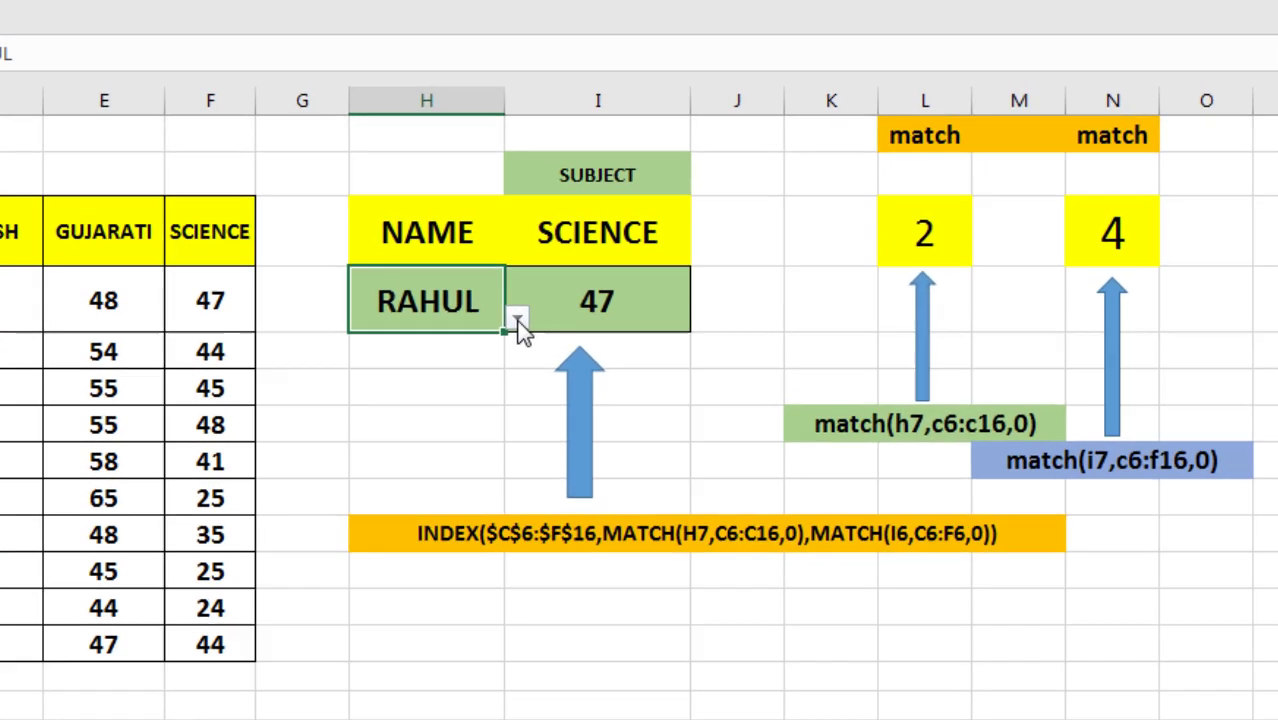
{"action": "left_click", "coordinate": [661, 258]}
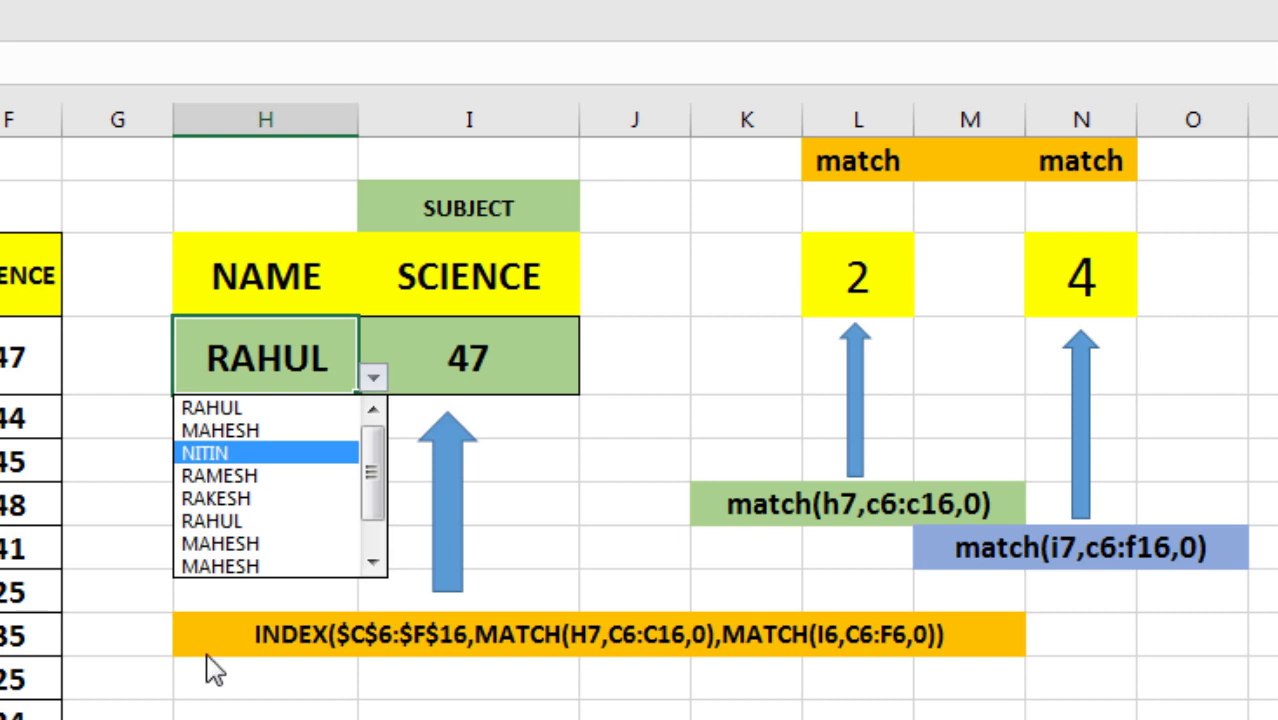
{"action": "mouse_move", "coordinate": [371, 491]}
{"action": "left_mouse_down"}
{"action": "mouse_move", "coordinate": [371, 528]}
{"action": "mouse_move", "coordinate": [373, 478]}
{"action": "left_mouse_up"}
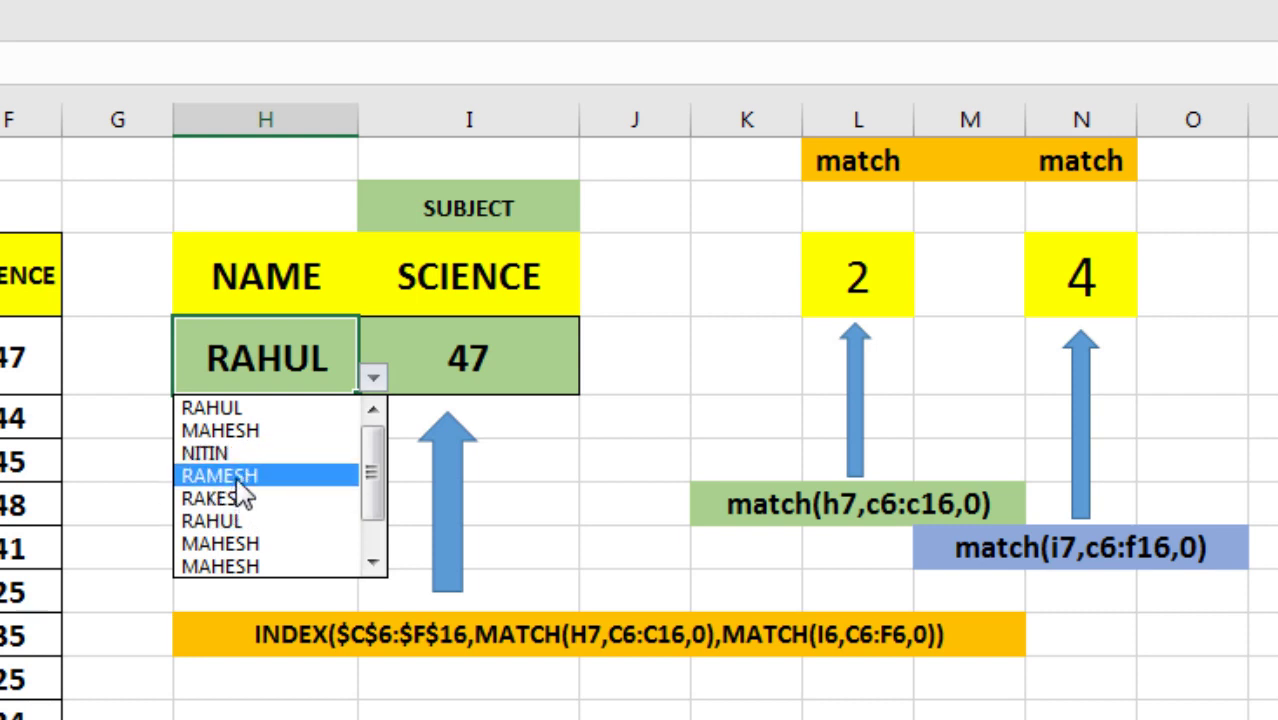
{"action": "left_click", "coordinate": [240, 484]}
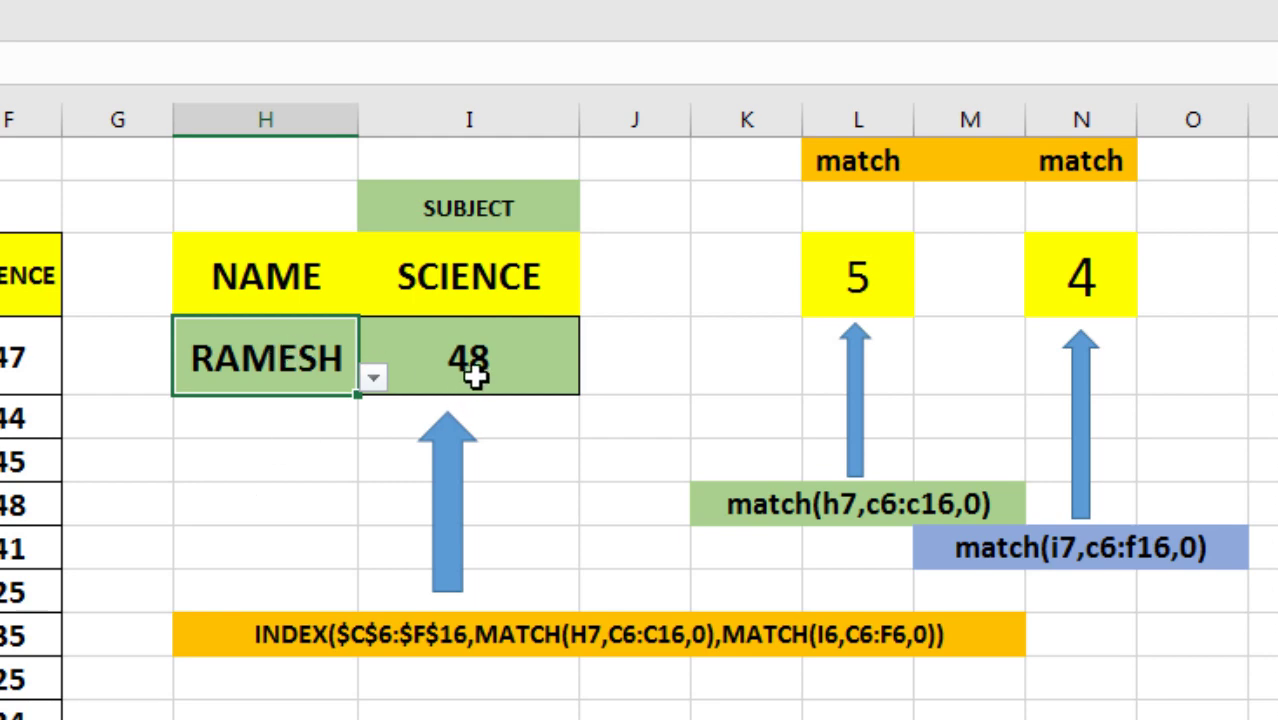
{"action": "left_click", "coordinate": [471, 303]}
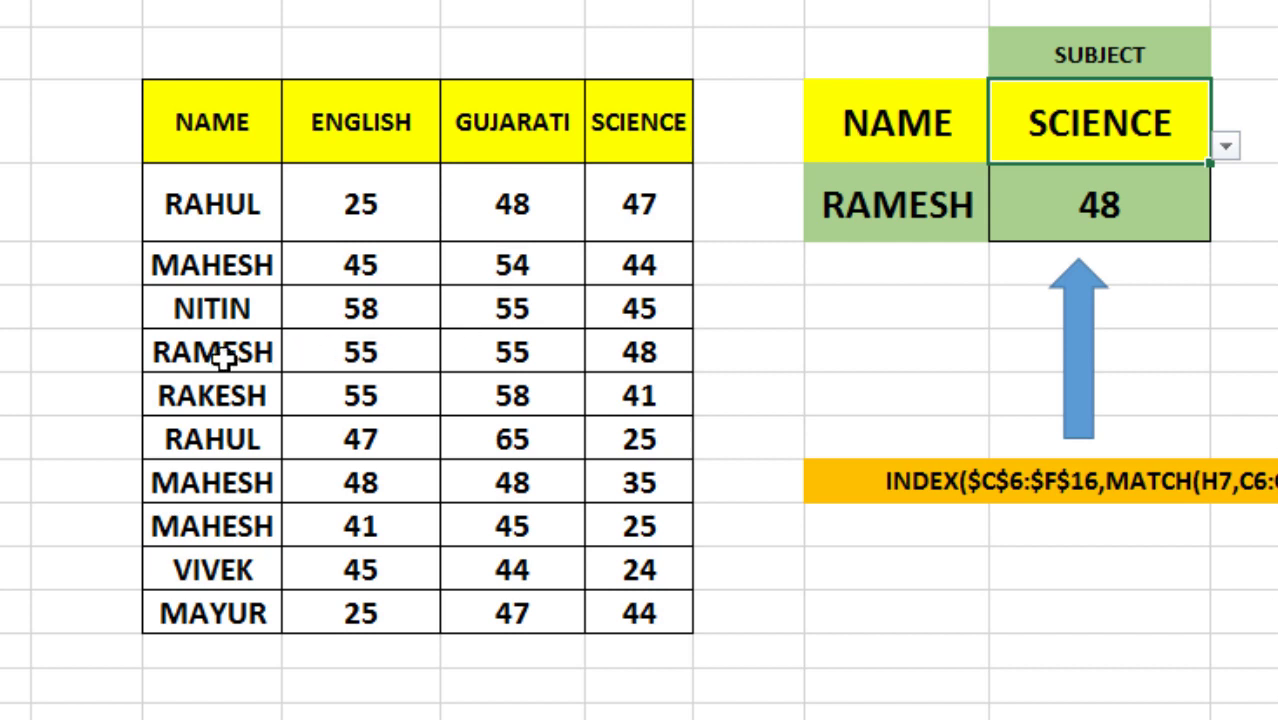
Select RAMESH's row of marks and match his SCIENCE mark 48 against the lookup result.
{"action": "left_click", "coordinate": [222, 358]}
{"action": "left_click_drag", "start_coordinate": [222, 358], "coordinate": [639, 345]}
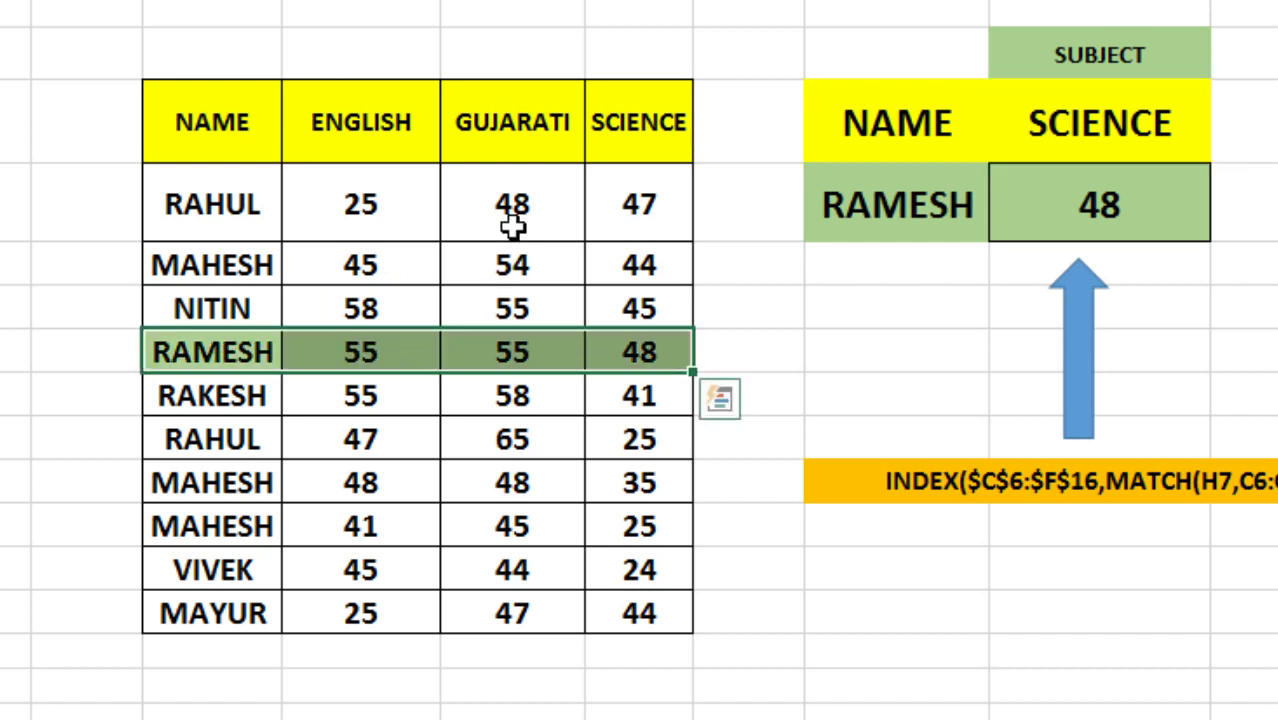
{"action": "left_click", "coordinate": [648, 350]}
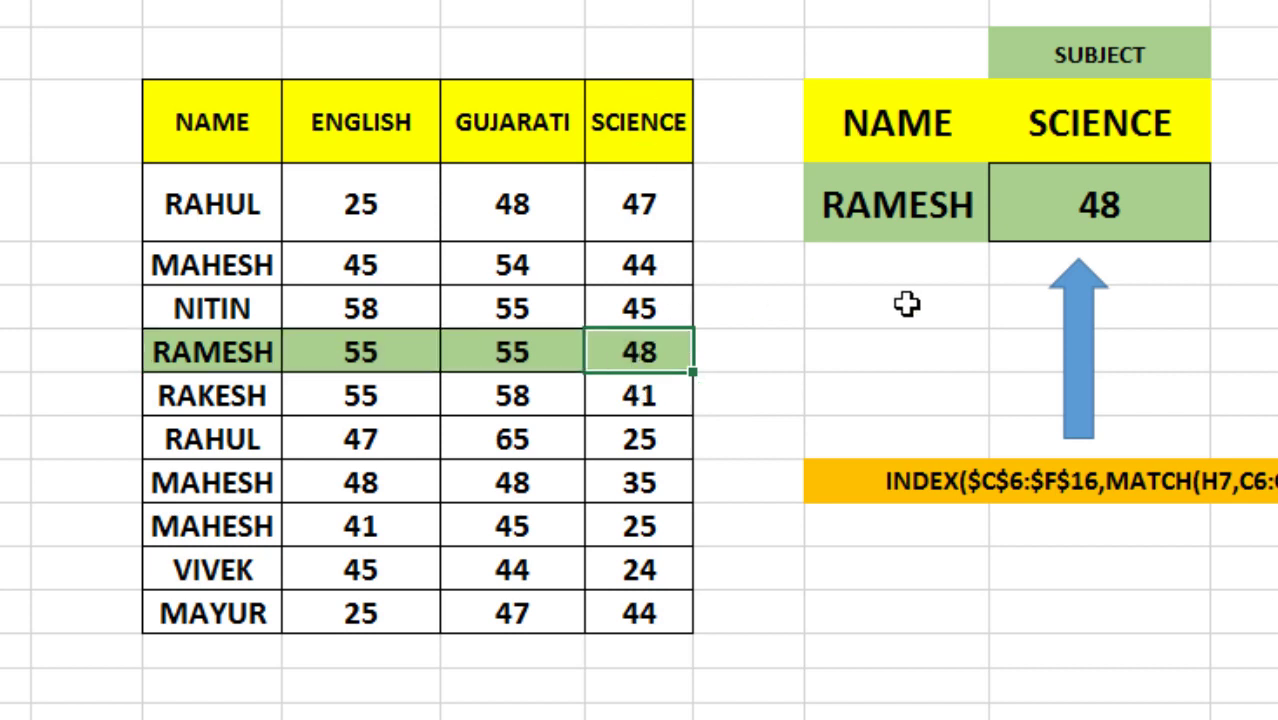
{"action": "left_click", "coordinate": [940, 229]}
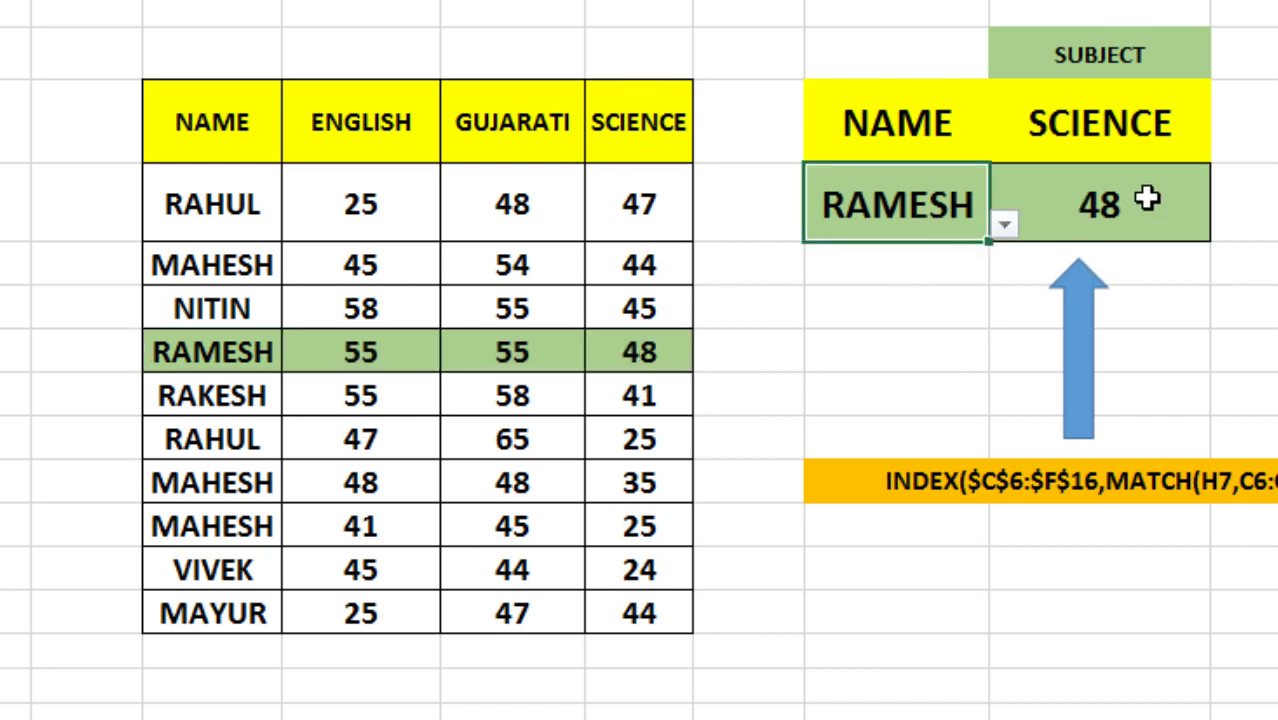
{"action": "left_click", "coordinate": [1139, 205]}
{"action": "left_click", "coordinate": [930, 212]}
{"action": "left_click", "coordinate": [1075, 215]}
{"action": "left_click", "coordinate": [658, 343]}
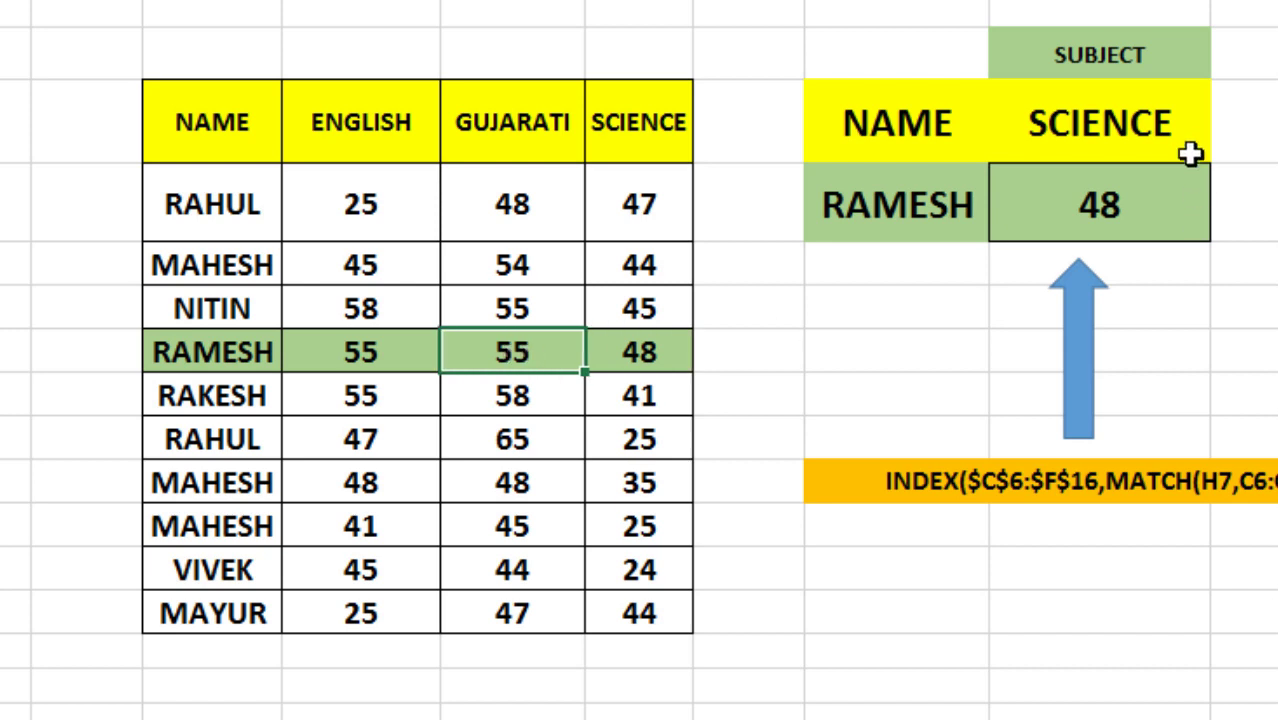
Switch the subject to GUJARATI so the lookup returns RAMESH's mark of 55.
{"action": "left_click", "coordinate": [1163, 132]}
{"action": "left_click", "coordinate": [1225, 148]}
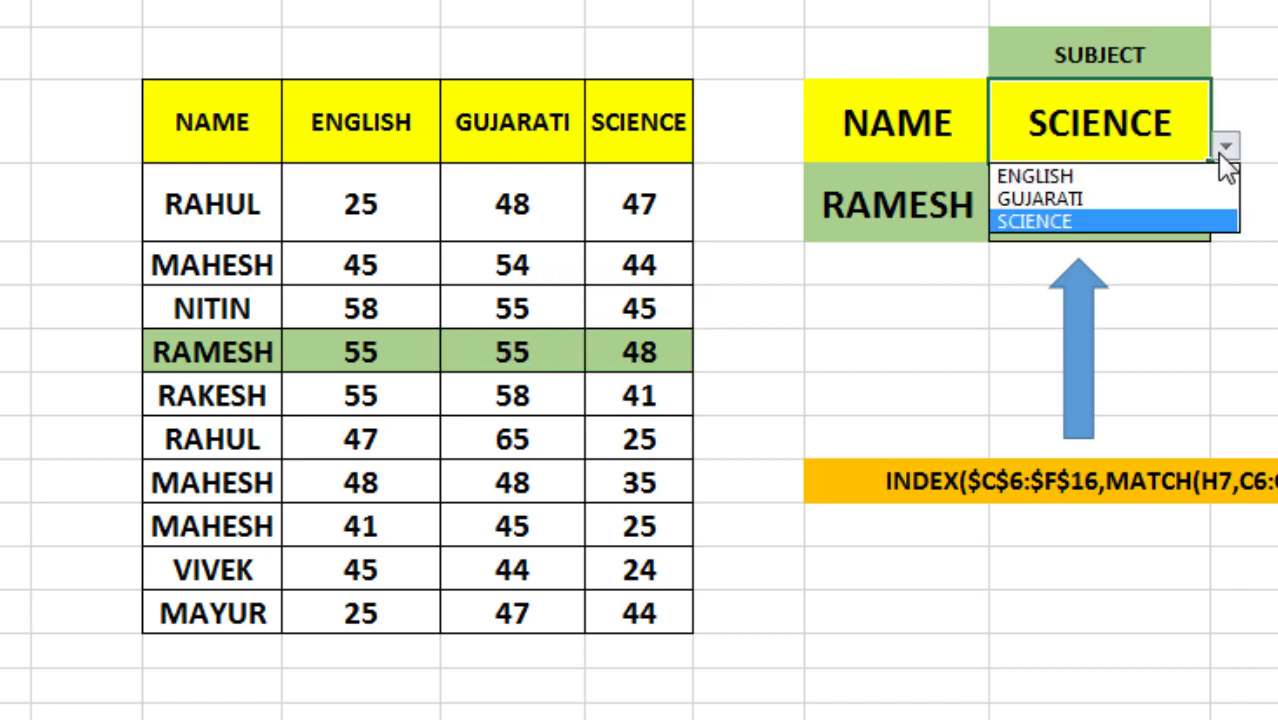
{"action": "left_click", "coordinate": [1120, 198]}
{"action": "left_click", "coordinate": [1232, 288]}
{"action": "left_click", "coordinate": [1126, 220]}
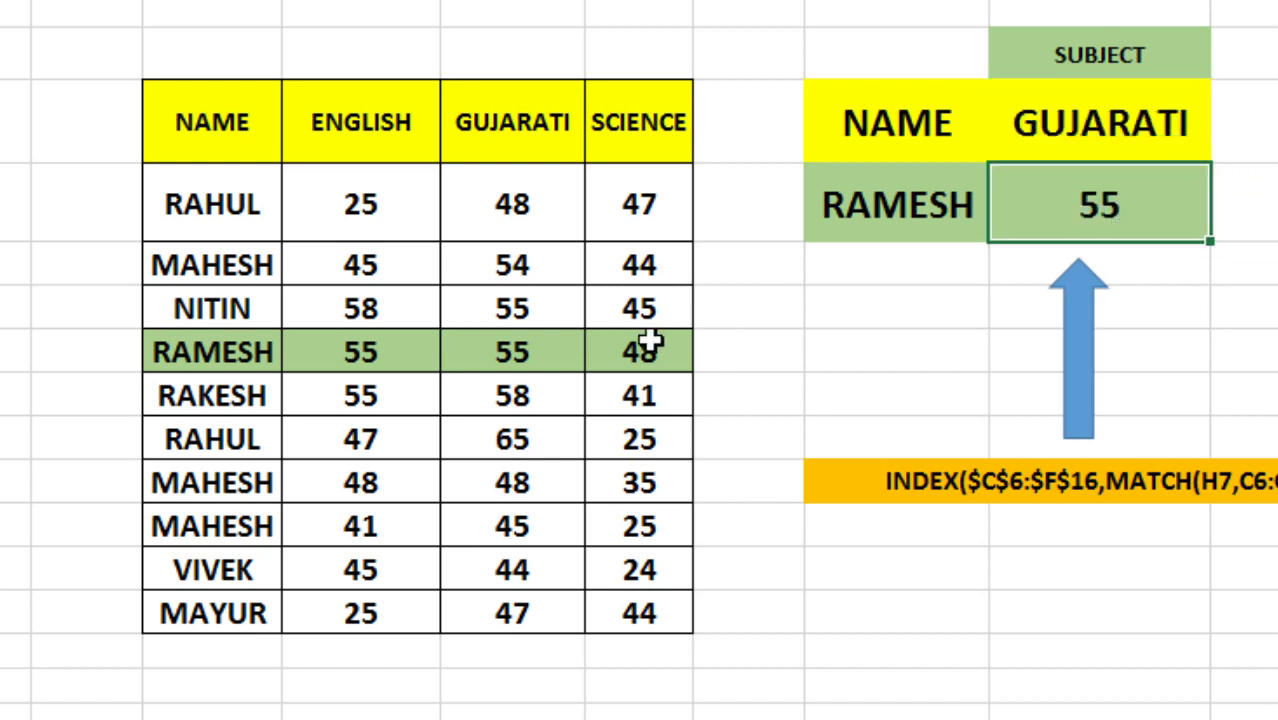
{"action": "left_click", "coordinate": [534, 354]}
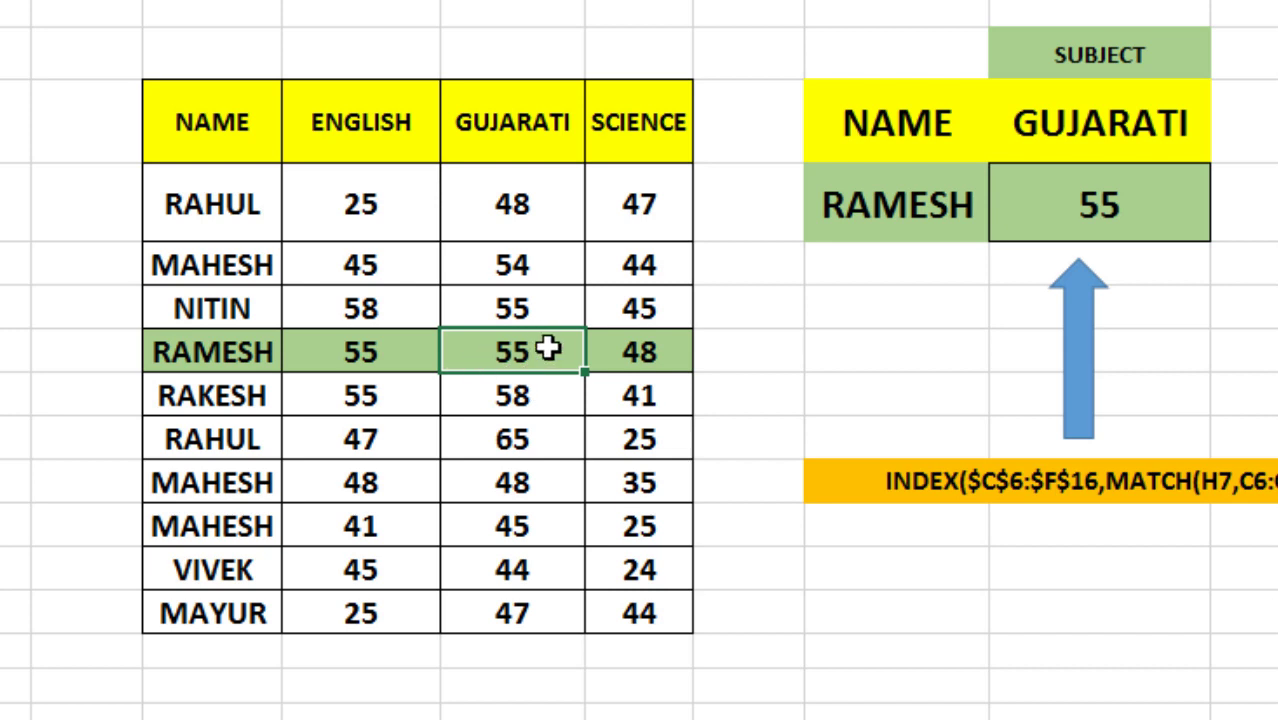
Change the lookup name in H7 back to RAHUL.
{"action": "left_click", "coordinate": [205, 222]}
{"action": "left_click", "coordinate": [965, 228]}
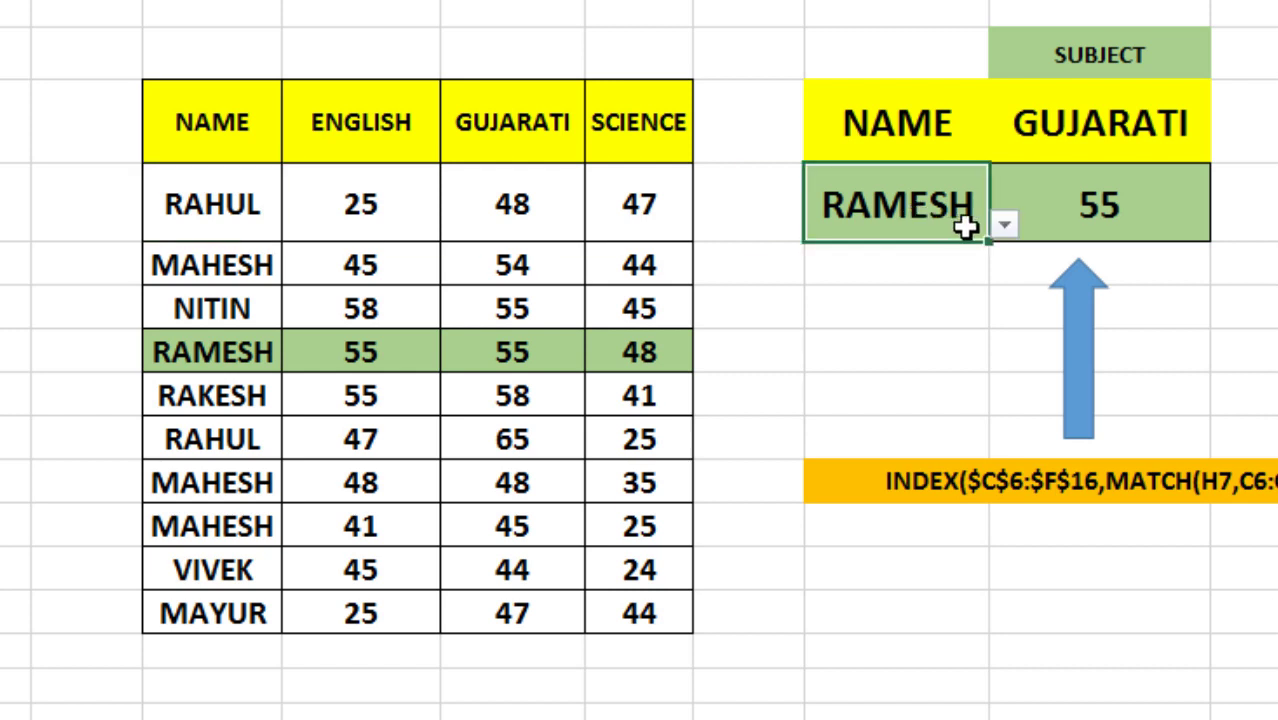
{"action": "left_click", "coordinate": [1000, 230]}
{"action": "left_click_drag", "start_coordinate": [1010, 335], "coordinate": [993, 252]}
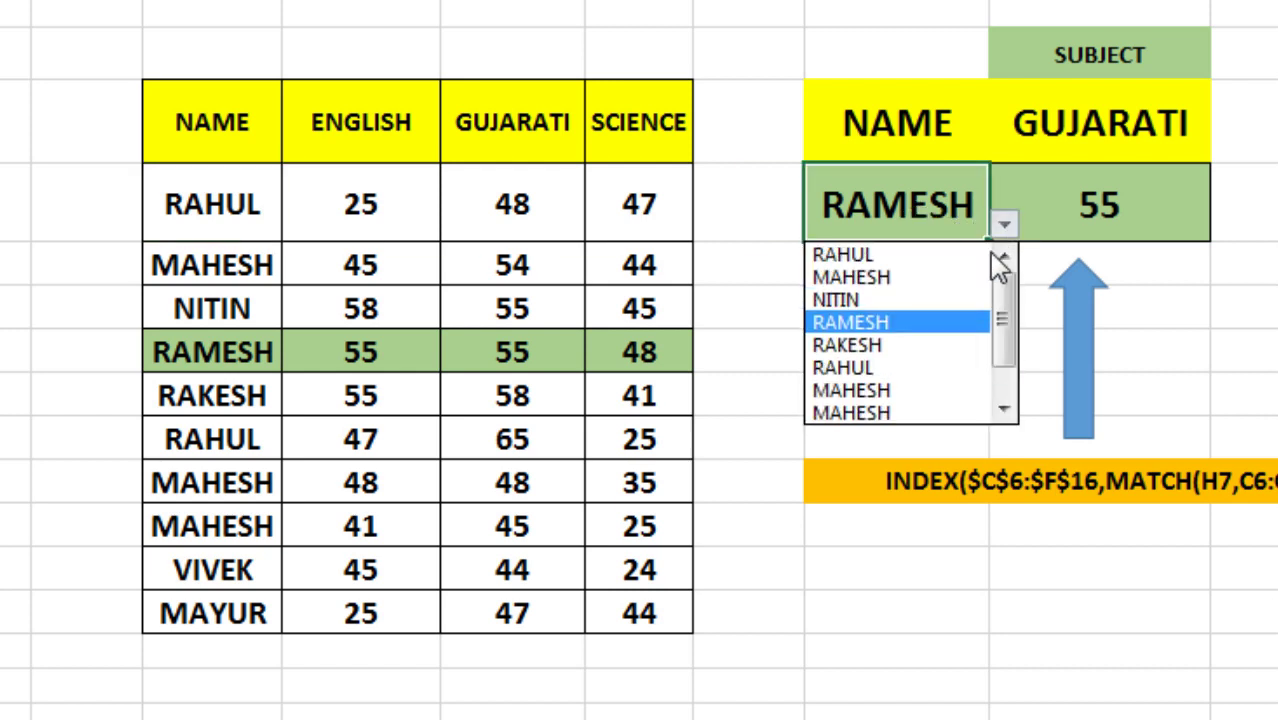
{"action": "left_click", "coordinate": [905, 258]}
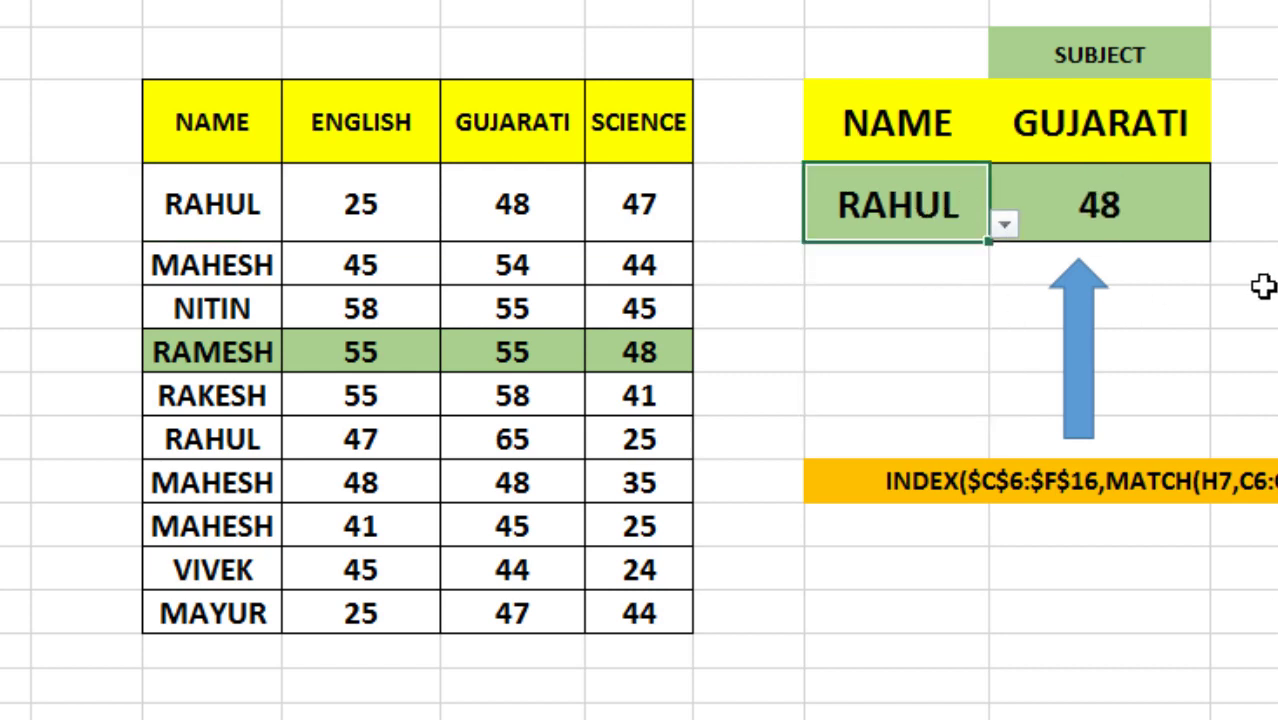
Shade RAHUL's GUJARATI mark 48 and ENGLISH mark 25 green, repeating the fill with F4.
{"action": "left_click", "coordinate": [560, 210]}
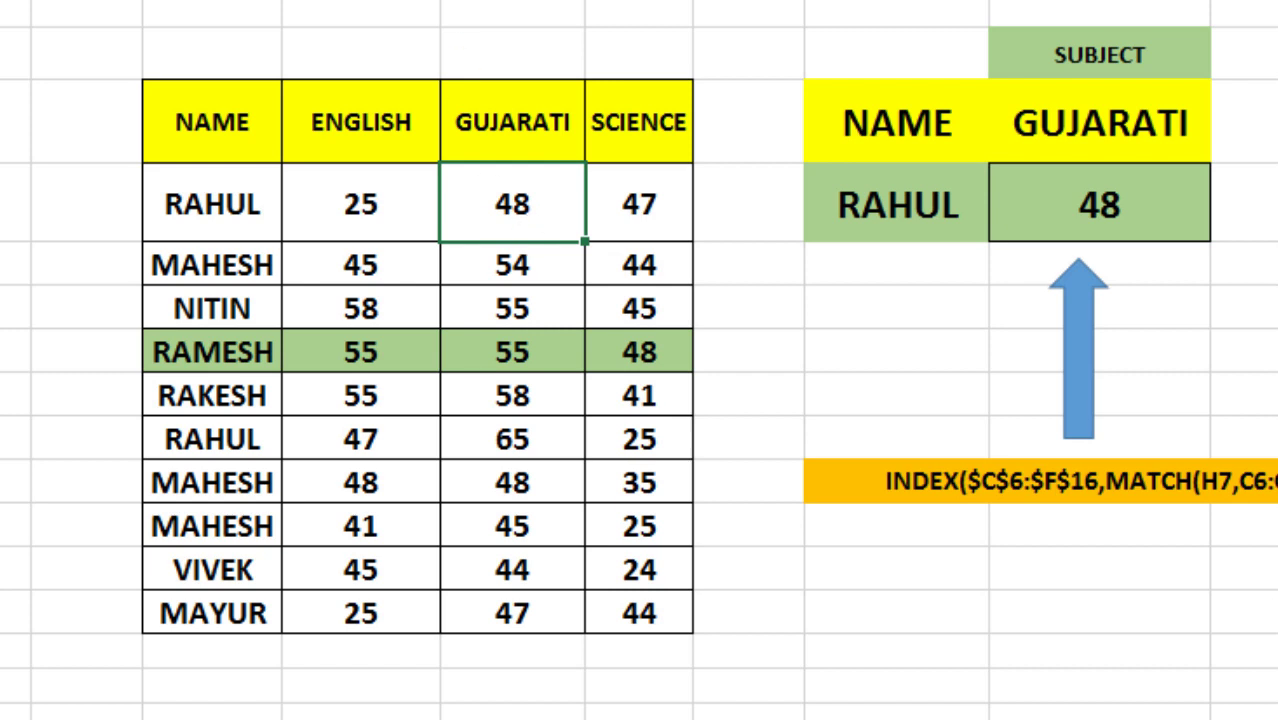
{"action": "key", "text": "F4"}
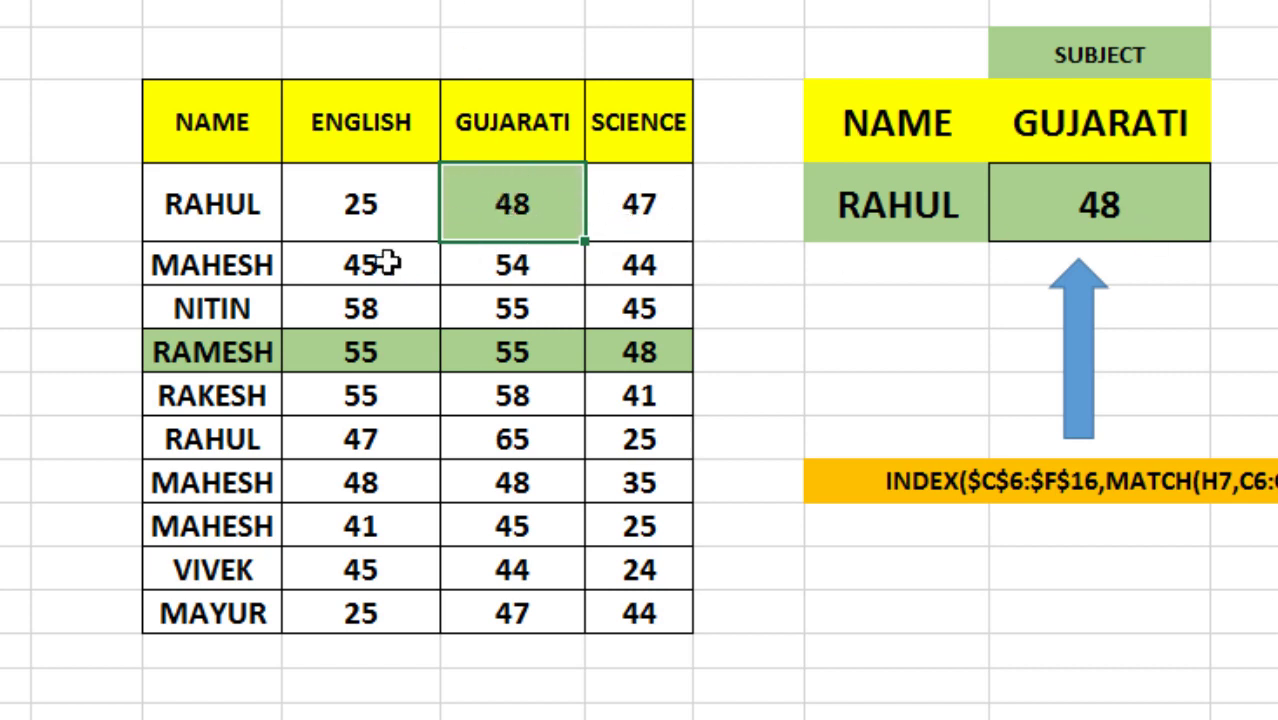
{"action": "left_click", "coordinate": [362, 218]}
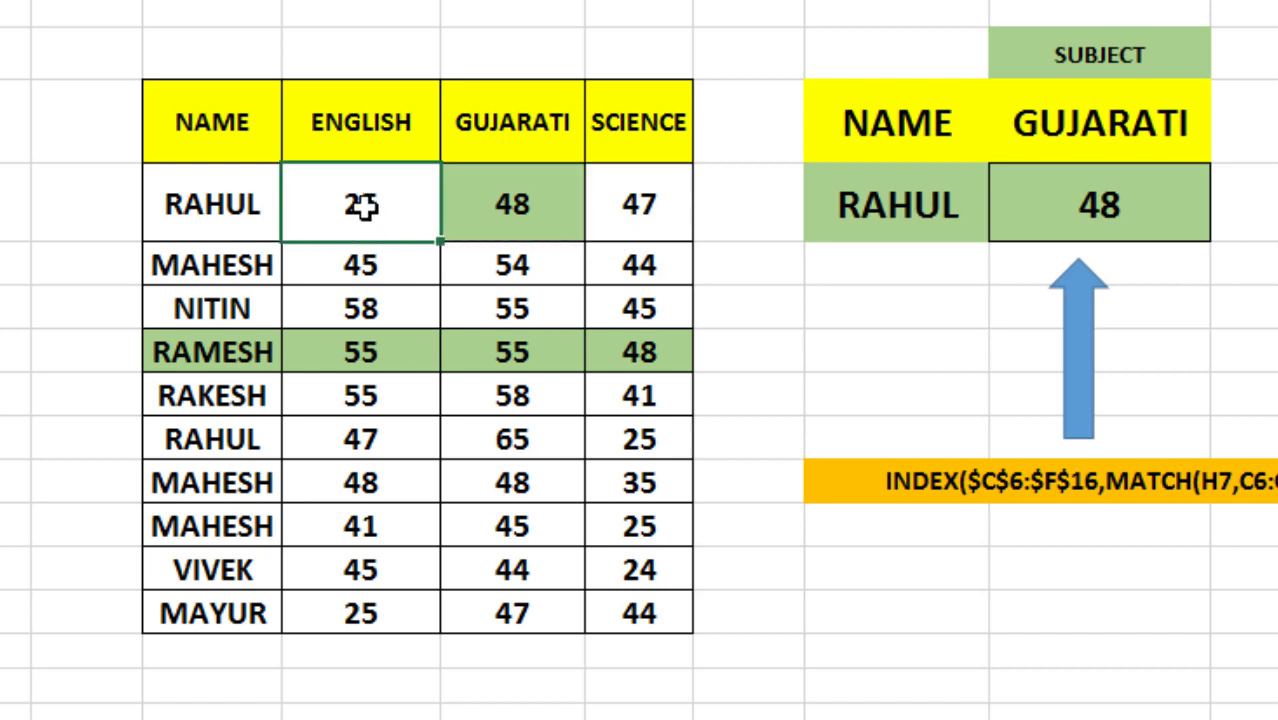
{"action": "key", "text": "F4"}
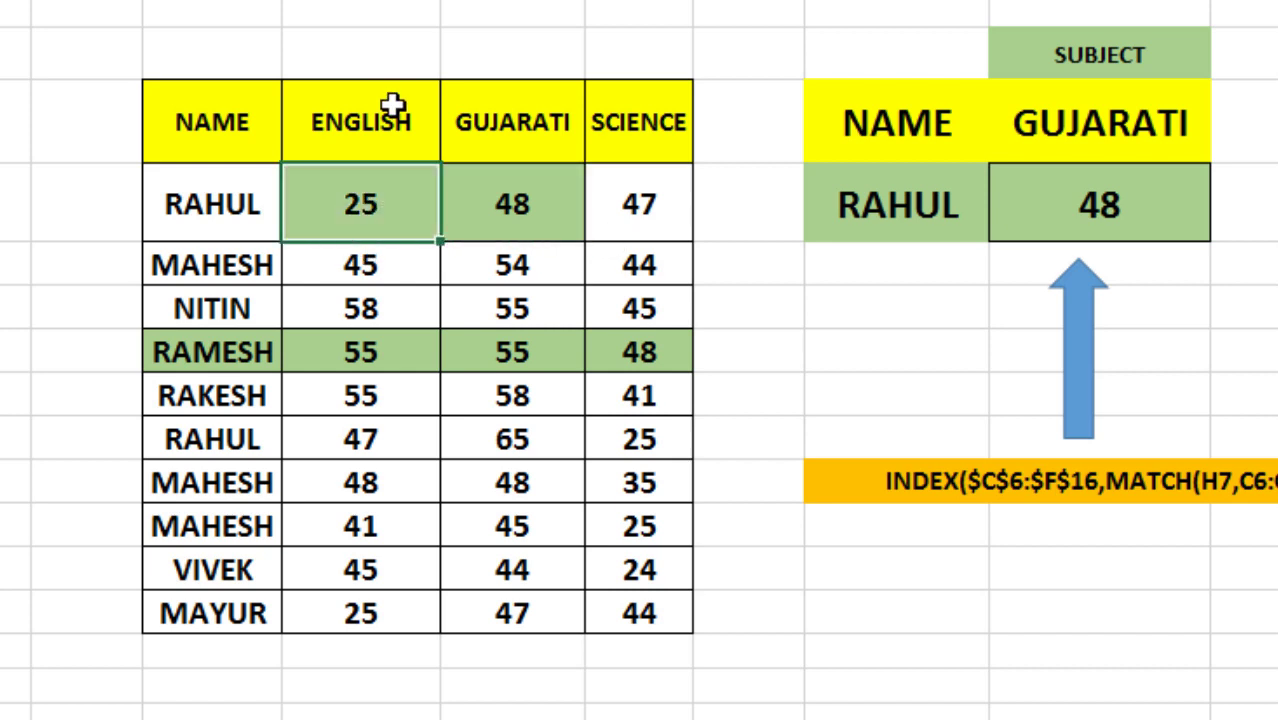
Choose ENGLISH as the subject so the result becomes 25, then review the INDEX formula.
{"action": "left_click", "coordinate": [1144, 156]}
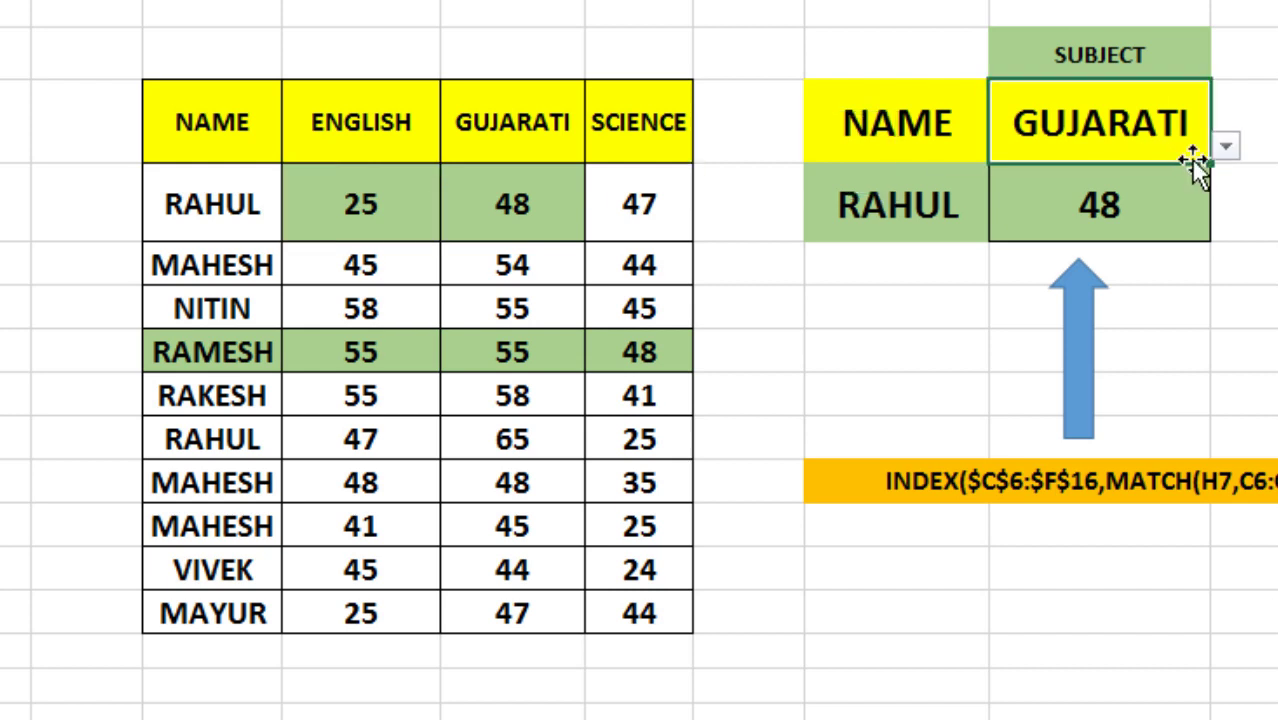
{"action": "left_click", "coordinate": [1225, 146]}
{"action": "left_click", "coordinate": [1105, 198]}
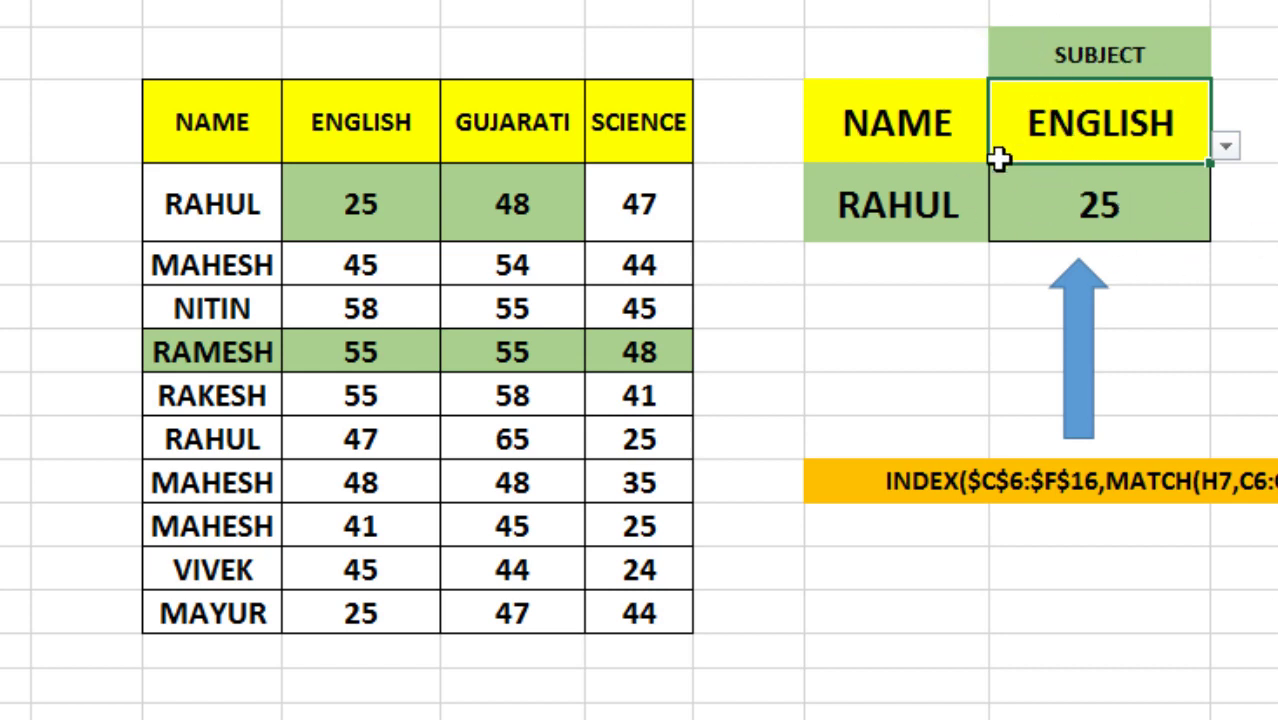
{"action": "left_click", "coordinate": [928, 211]}
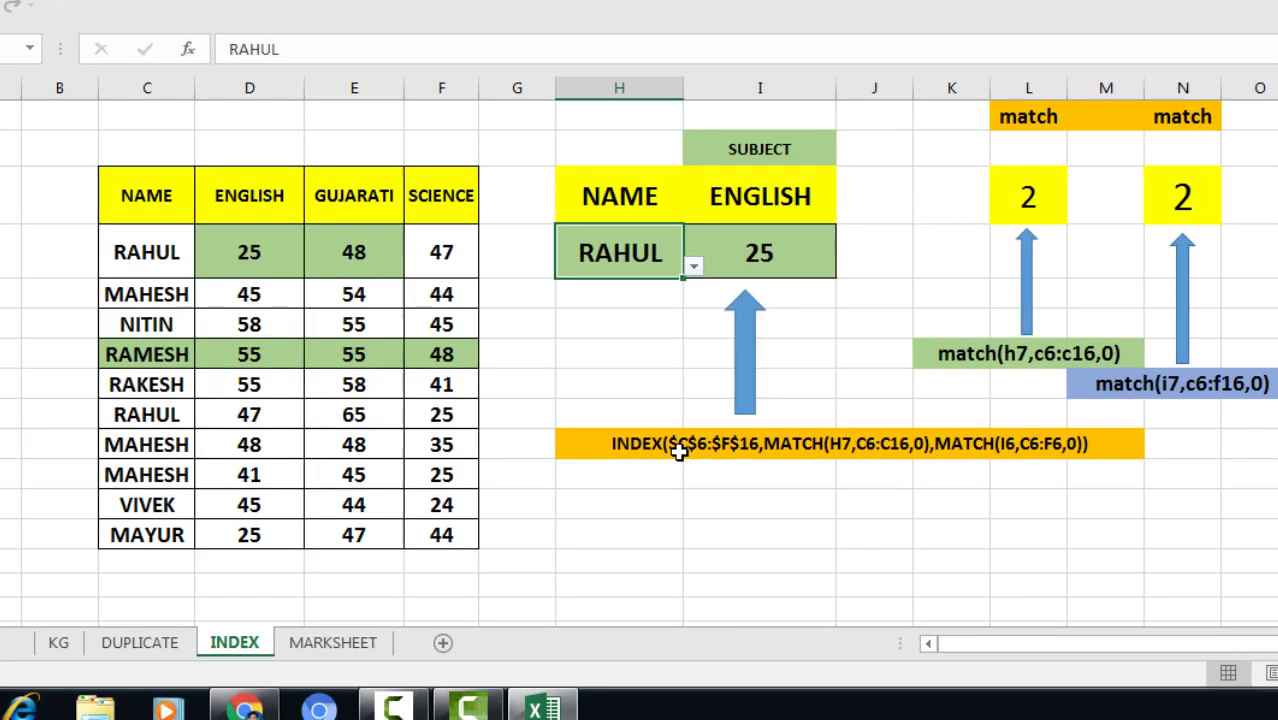
{"action": "left_click", "coordinate": [679, 446]}
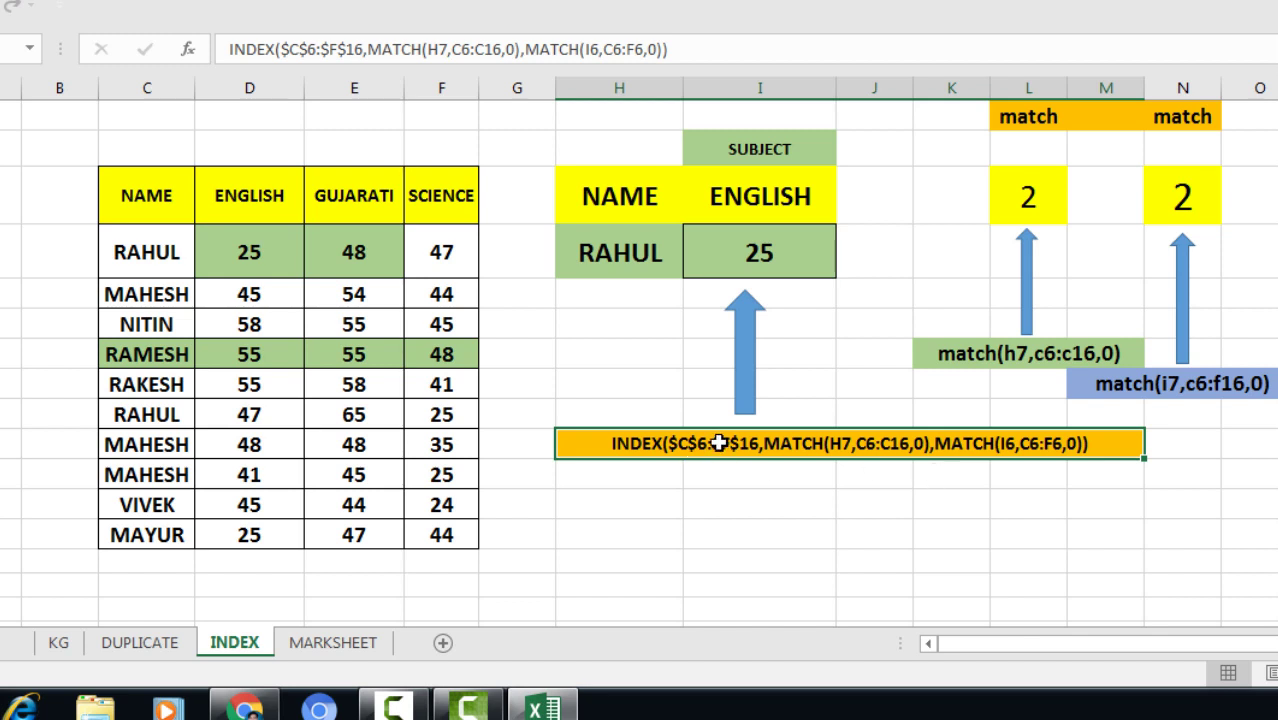
{"action": "key", "text": "ctrl+shift+equal"}
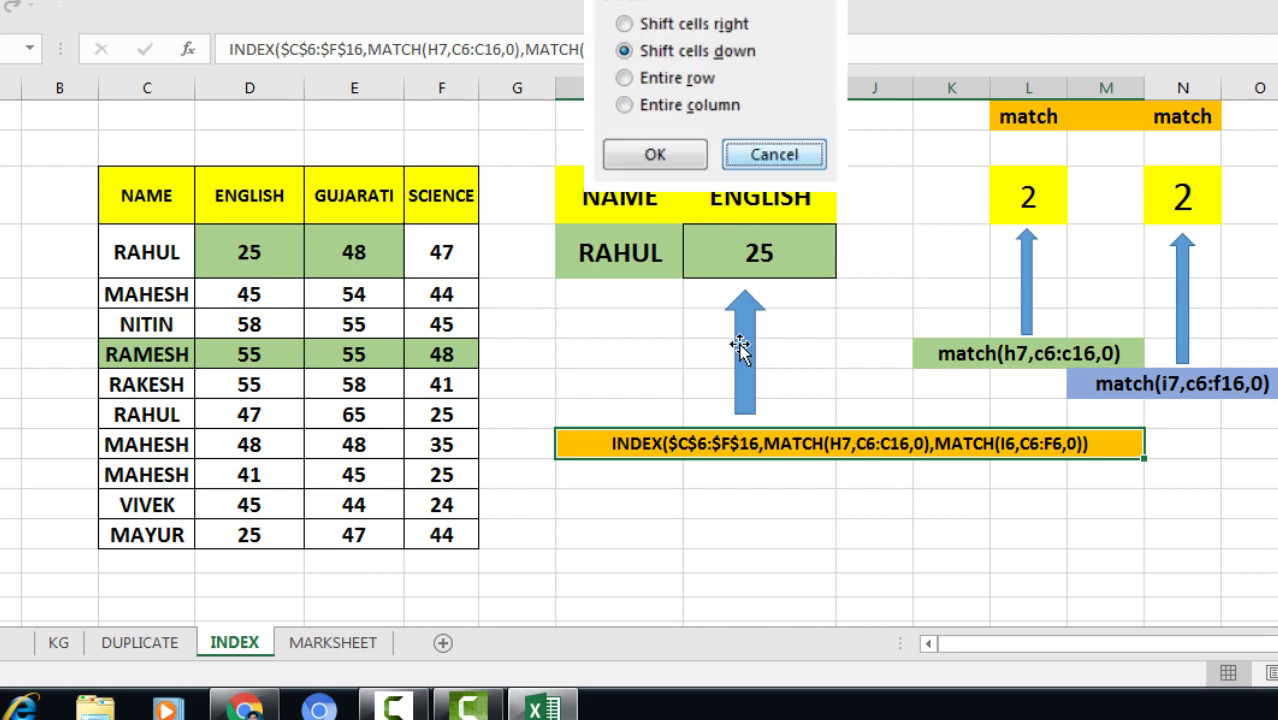
{"action": "key", "text": "Escape"}
{"action": "left_click", "coordinate": [654, 476]}
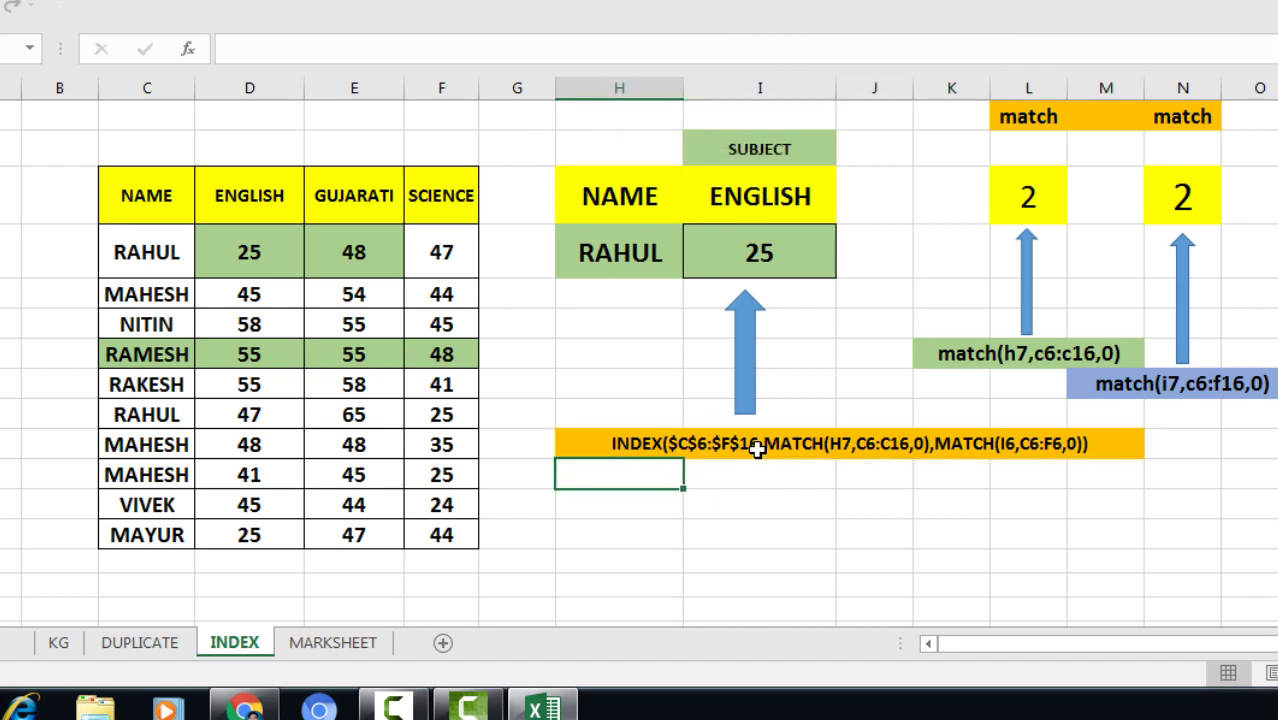
{"action": "key", "text": "ctrl+shift+equal"}
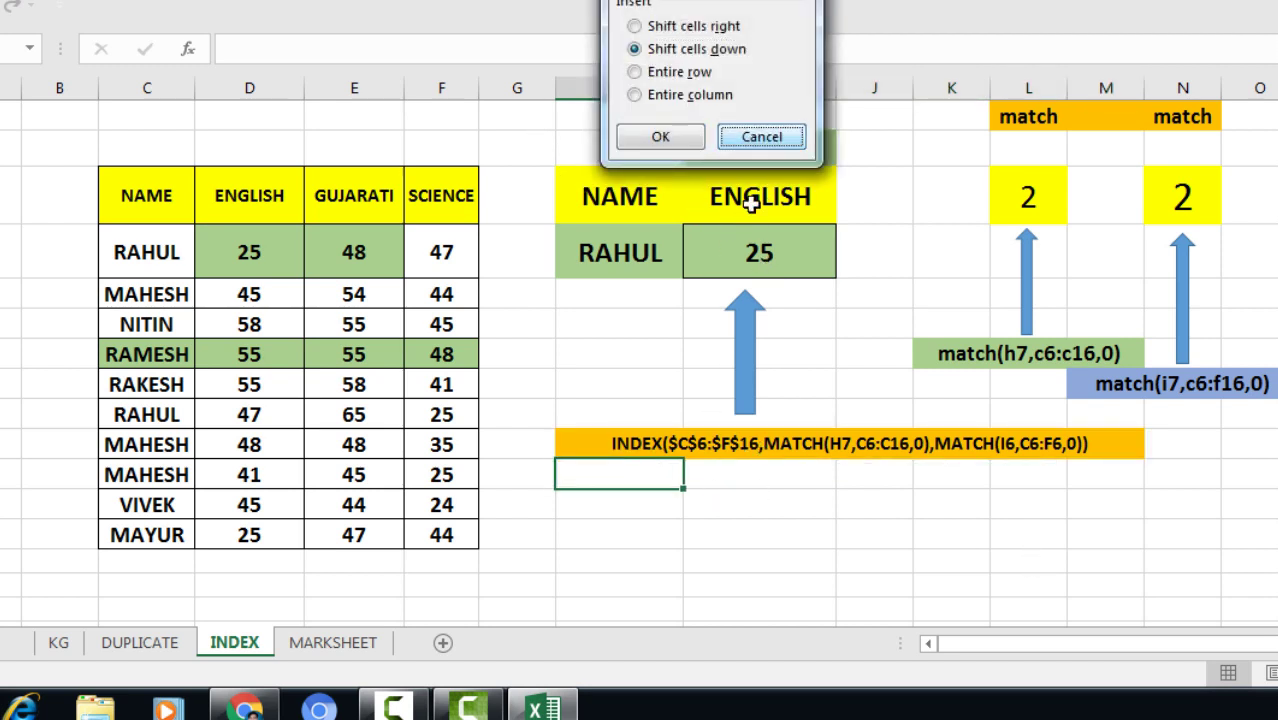
{"action": "left_click", "coordinate": [762, 136]}
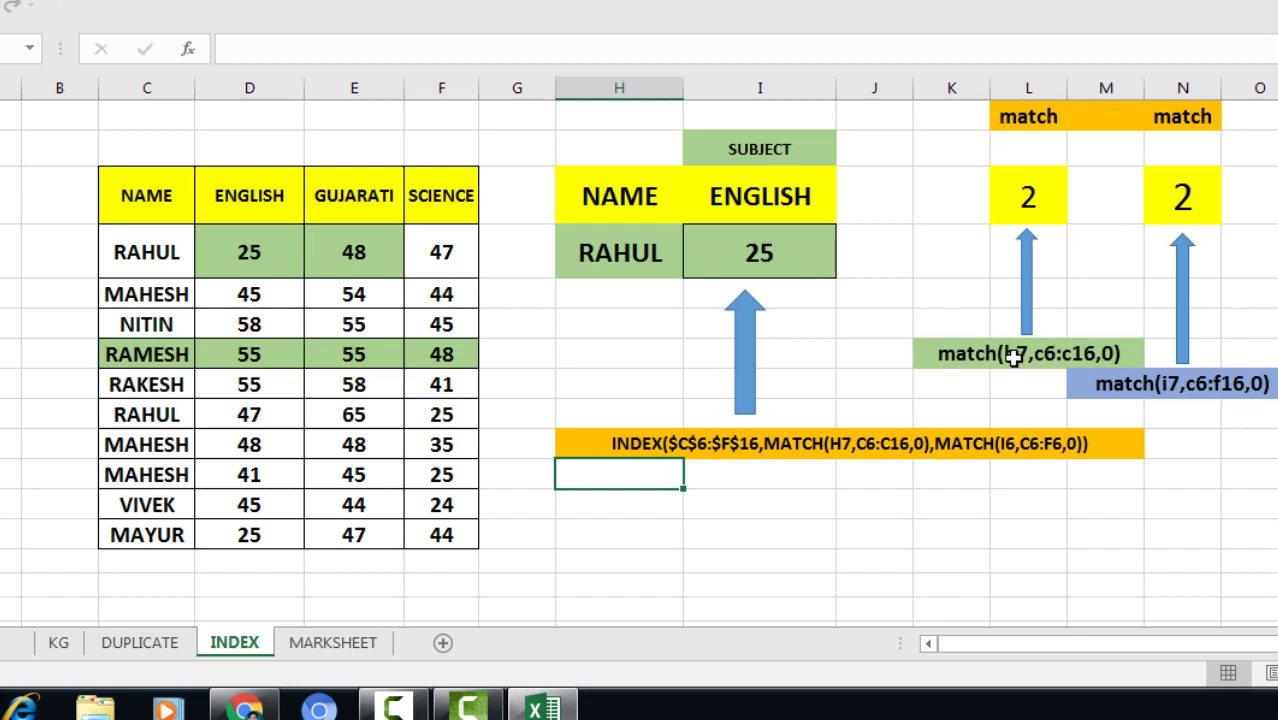
Review the row MATCH formula, then pick RAMESH so it returns 5.
{"action": "left_click", "coordinate": [1013, 360]}
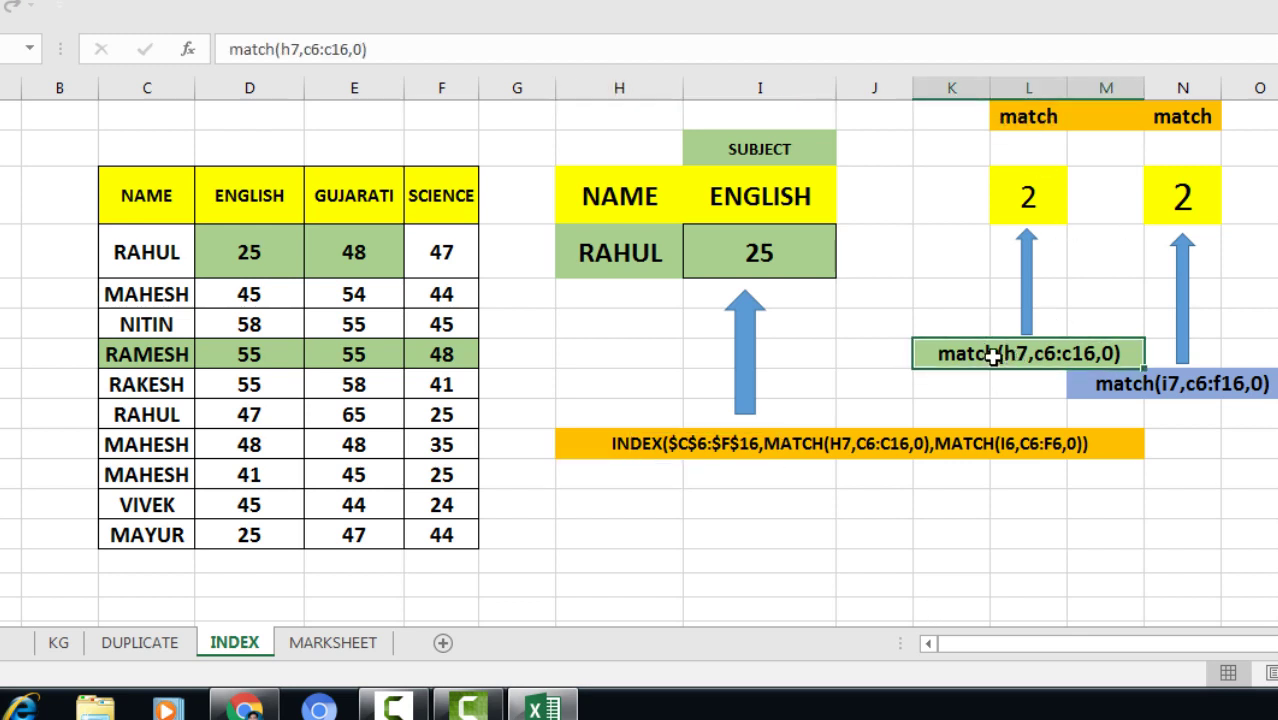
{"action": "left_click", "coordinate": [1041, 212]}
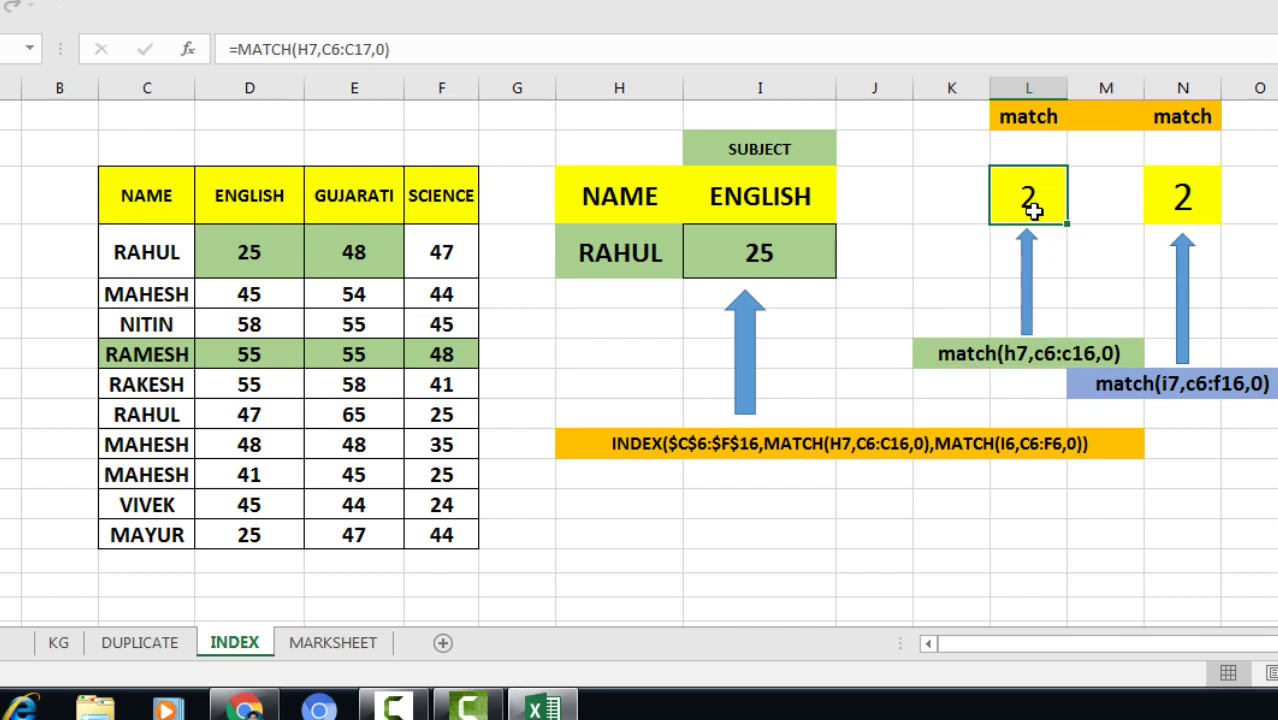
{"action": "left_click", "coordinate": [630, 254]}
{"action": "left_click", "coordinate": [693, 266]}
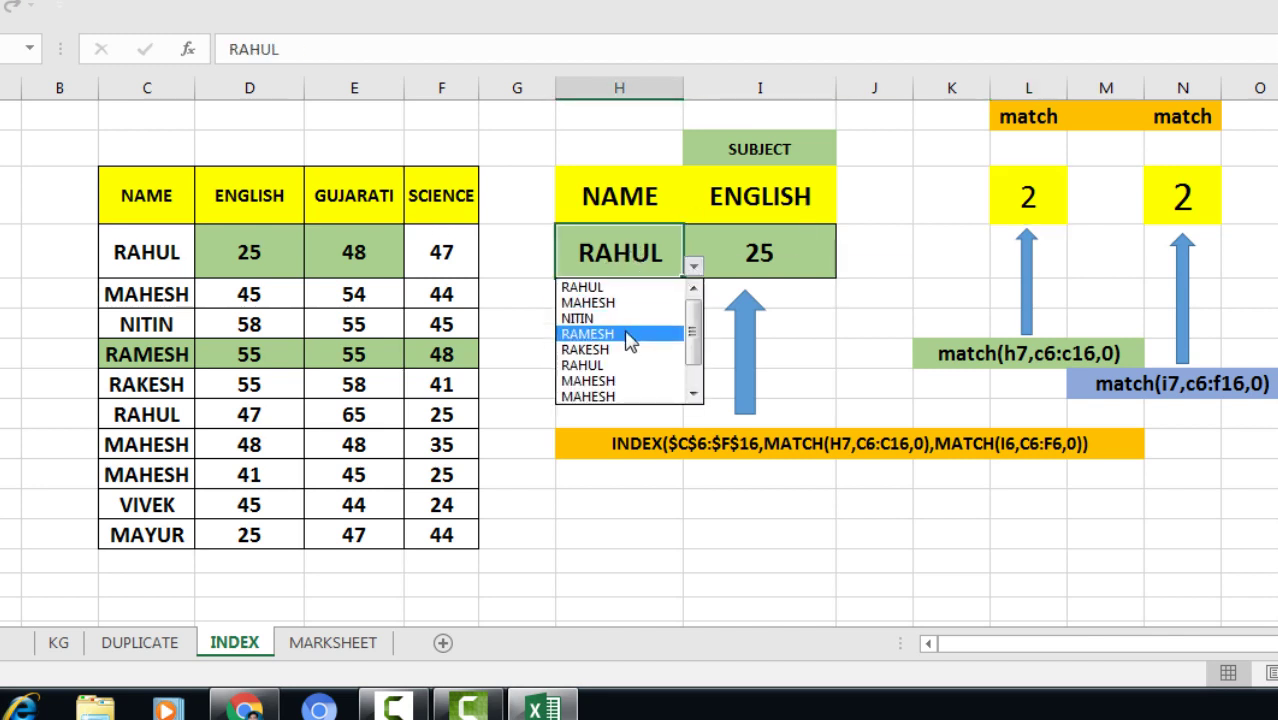
{"action": "left_click", "coordinate": [626, 331]}
{"action": "left_click", "coordinate": [1047, 207]}
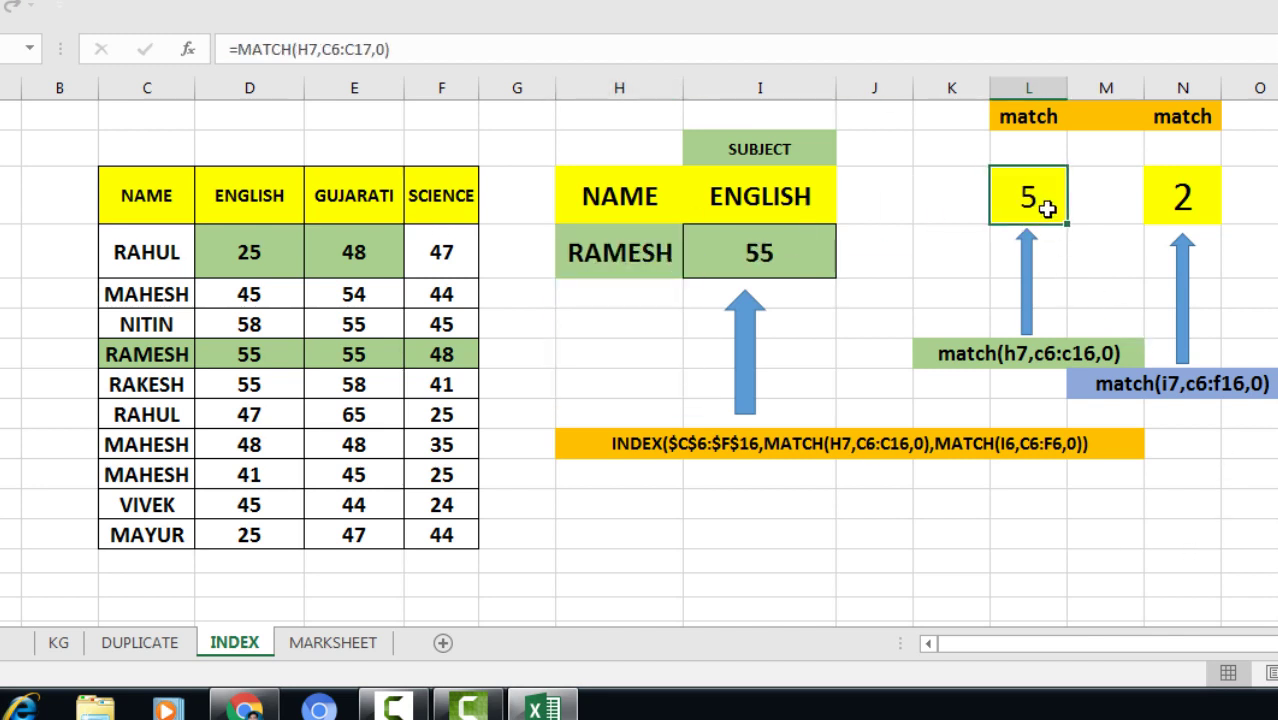
Pick MAYUR from the H7 name list and check the row MATCH note.
{"action": "left_click", "coordinate": [643, 252]}
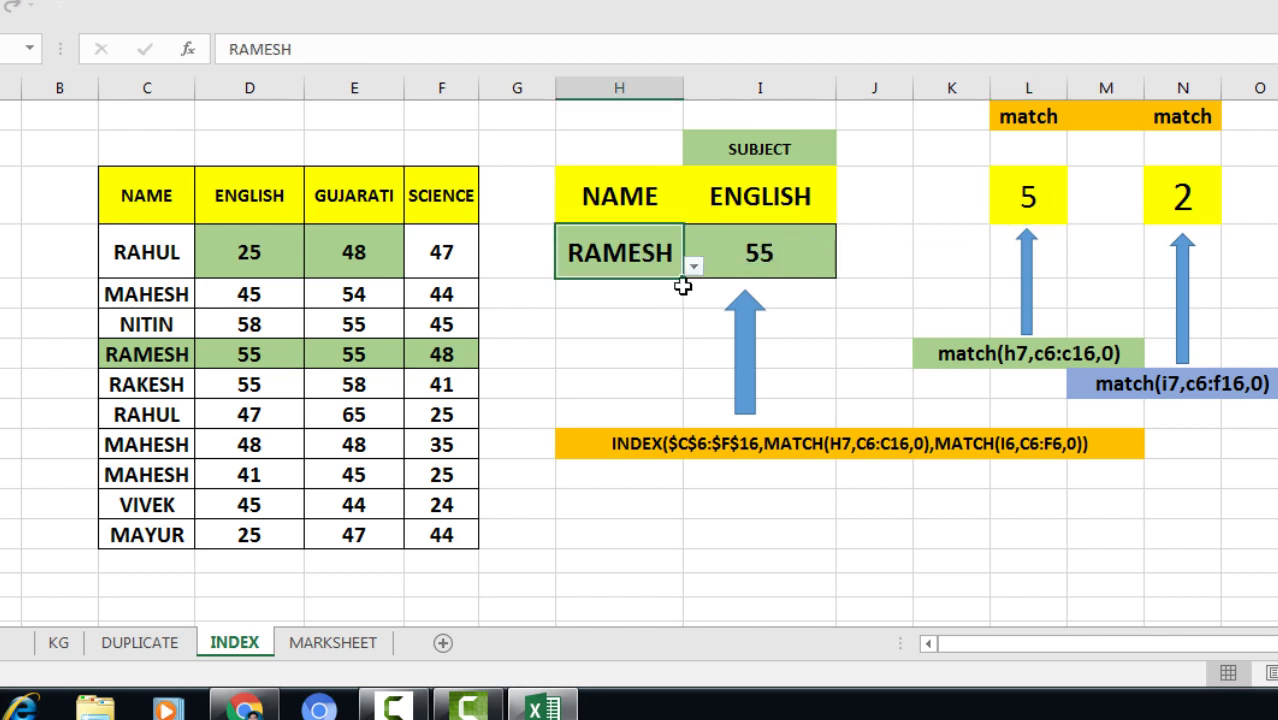
{"action": "left_click", "coordinate": [693, 268]}
{"action": "left_click", "coordinate": [600, 395]}
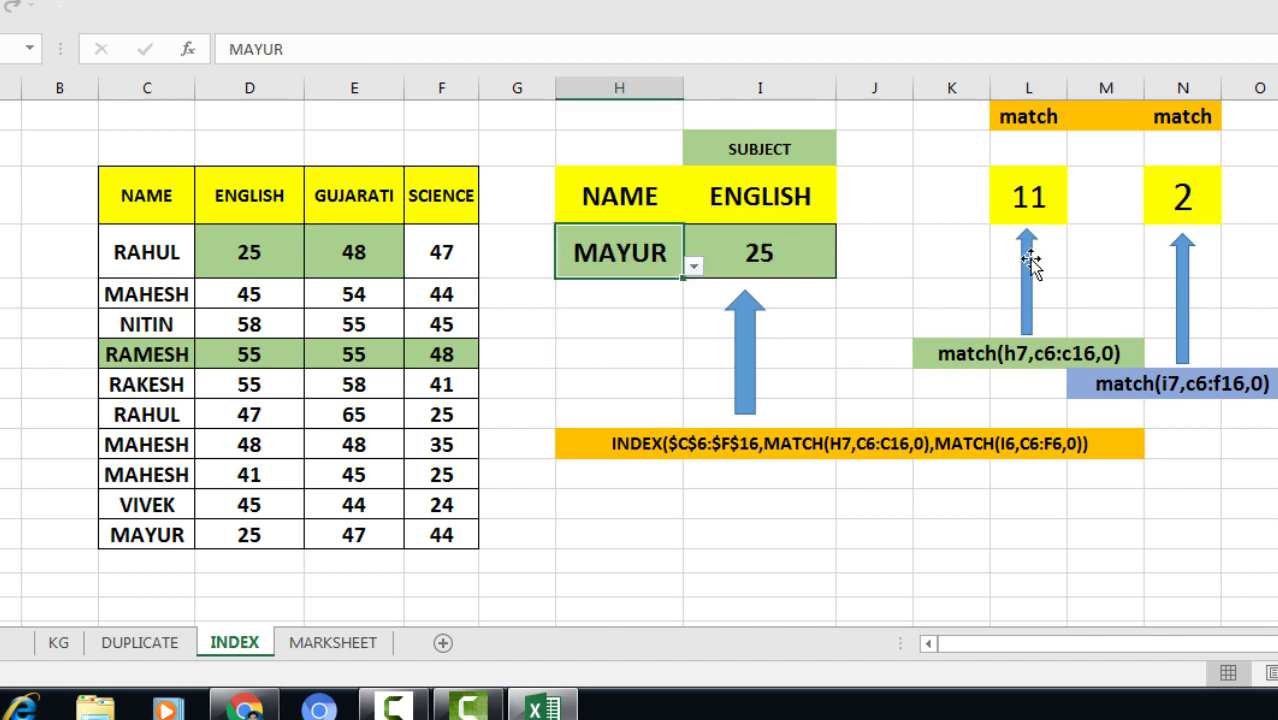
{"action": "left_click", "coordinate": [982, 352]}
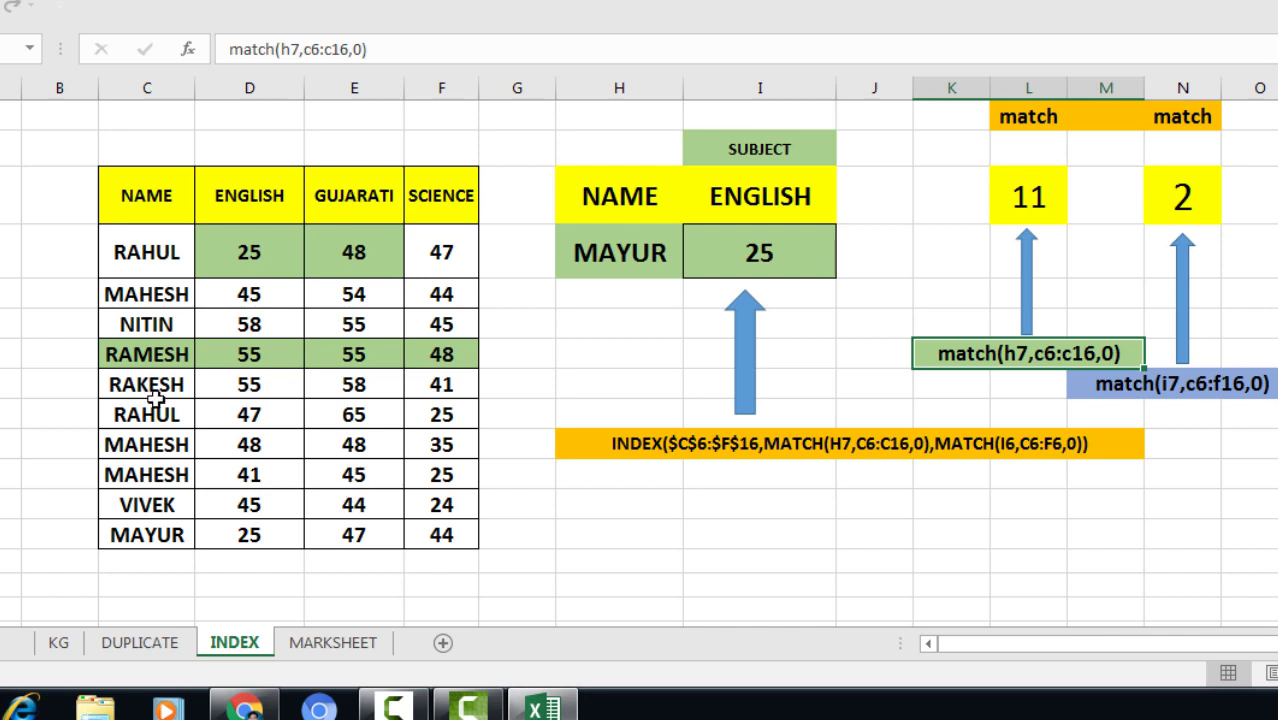
Count down column C from NAME to MAYUR at row 11 and highlight MAYUR's marks.
{"action": "left_click", "coordinate": [150, 207]}
{"action": "left_click", "coordinate": [147, 262]}
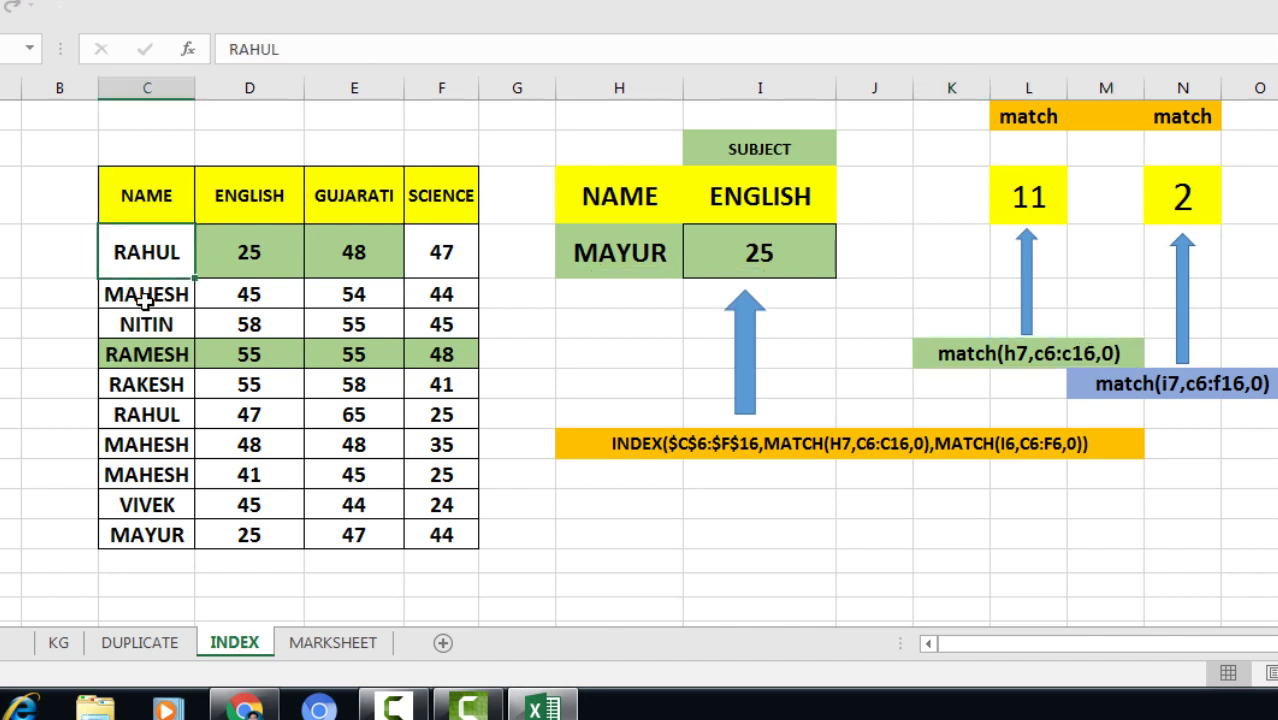
{"action": "left_click", "coordinate": [147, 294]}
{"action": "left_click", "coordinate": [147, 326]}
{"action": "left_click", "coordinate": [147, 356]}
{"action": "left_click", "coordinate": [147, 386]}
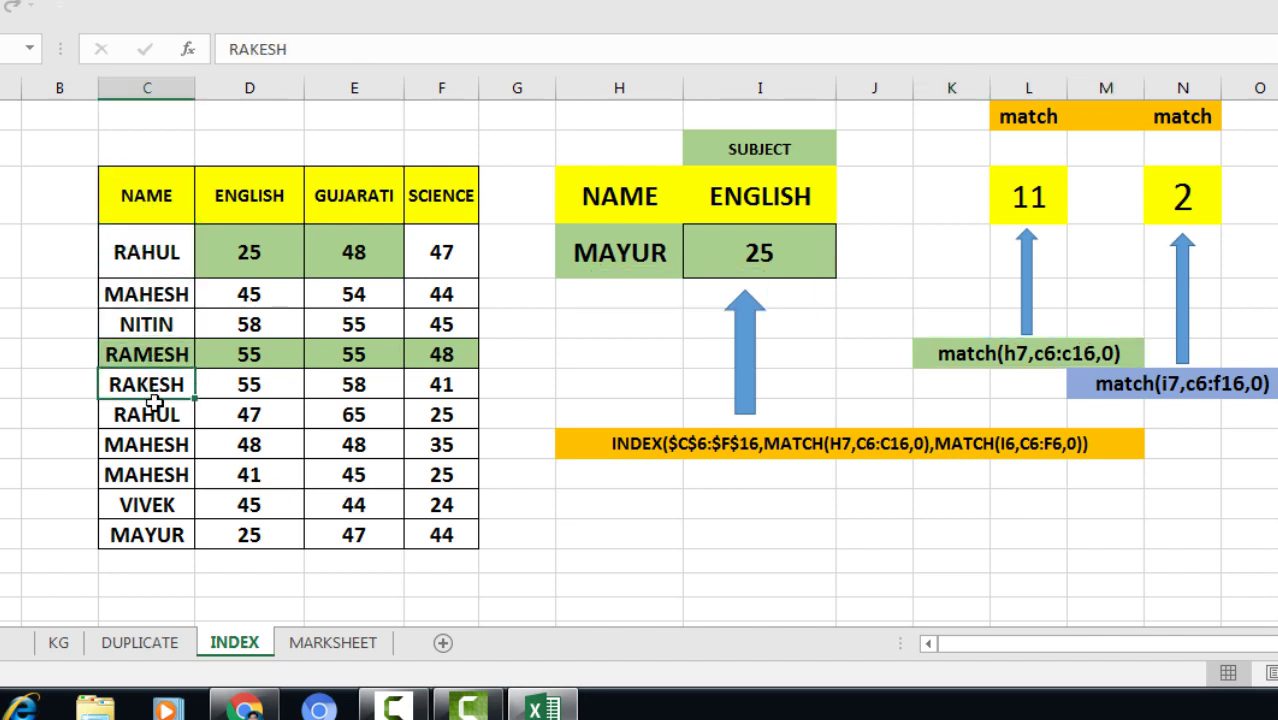
{"action": "left_click", "coordinate": [147, 415]}
{"action": "left_click", "coordinate": [147, 445]}
{"action": "left_click", "coordinate": [147, 475]}
{"action": "left_click", "coordinate": [150, 510]}
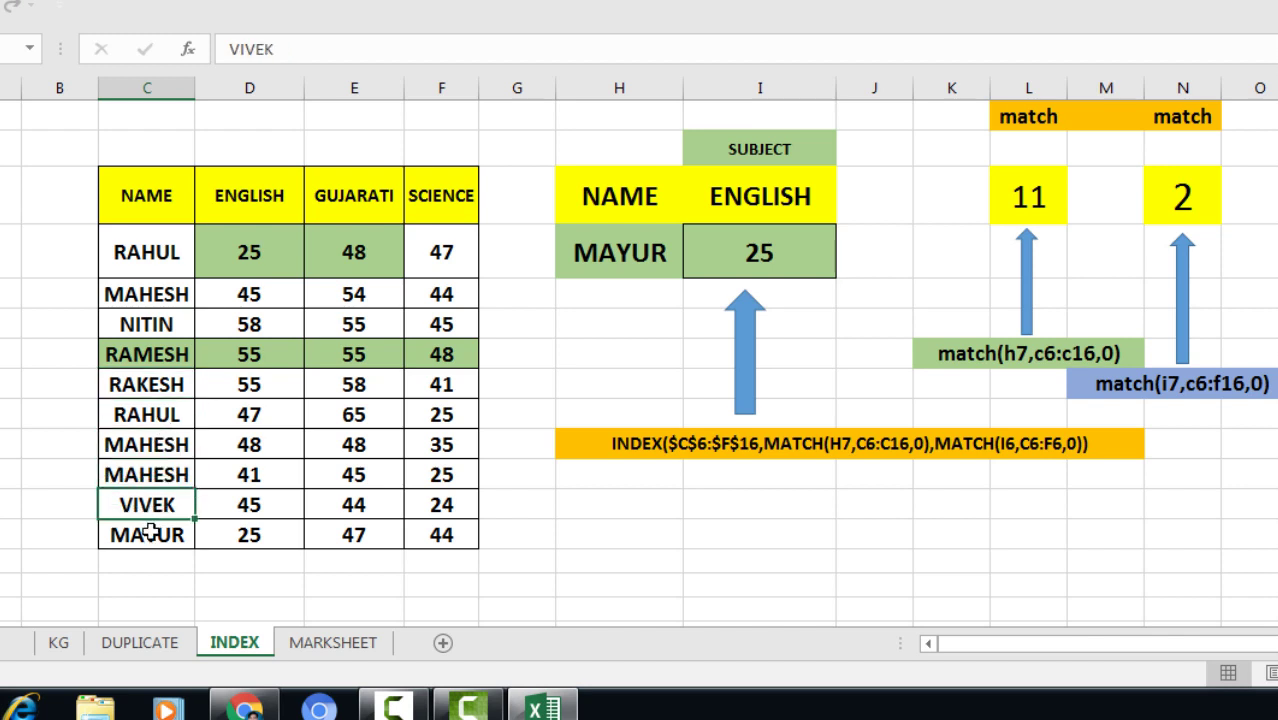
{"action": "left_click", "coordinate": [150, 530]}
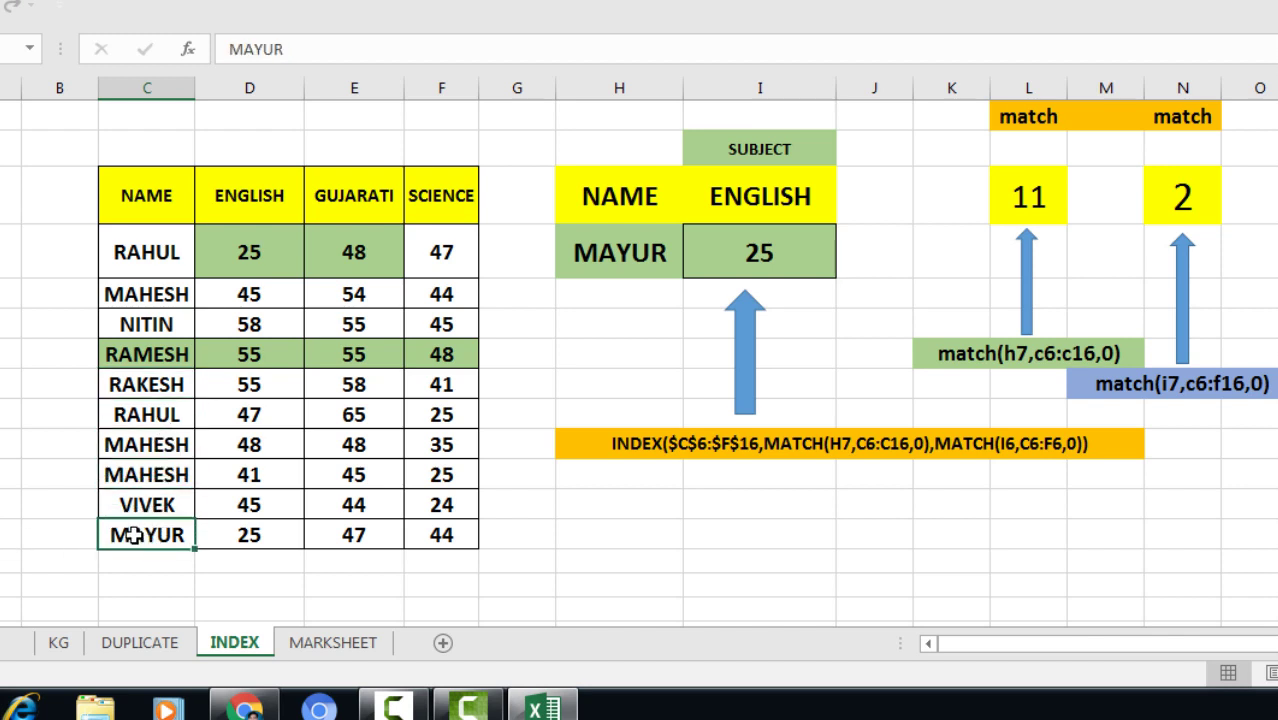
{"action": "left_click_drag", "start_coordinate": [150, 540], "coordinate": [454, 543]}
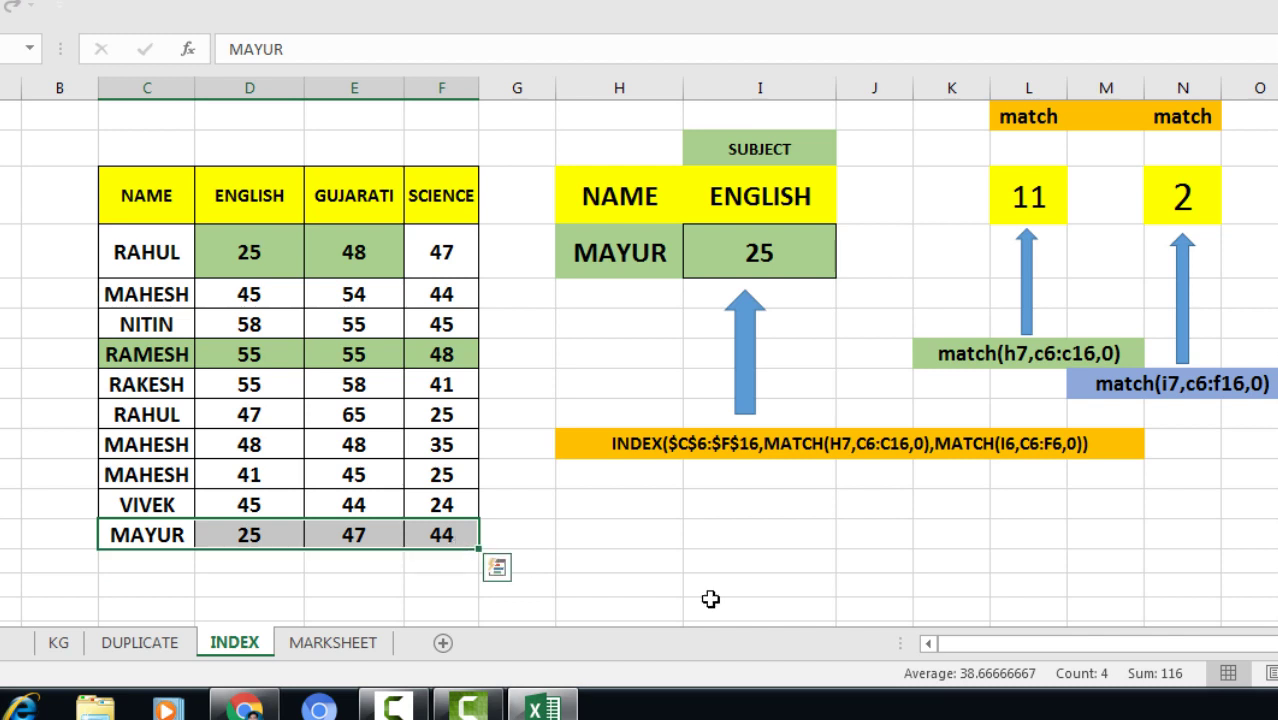
{"action": "left_click", "coordinate": [130, 256]}
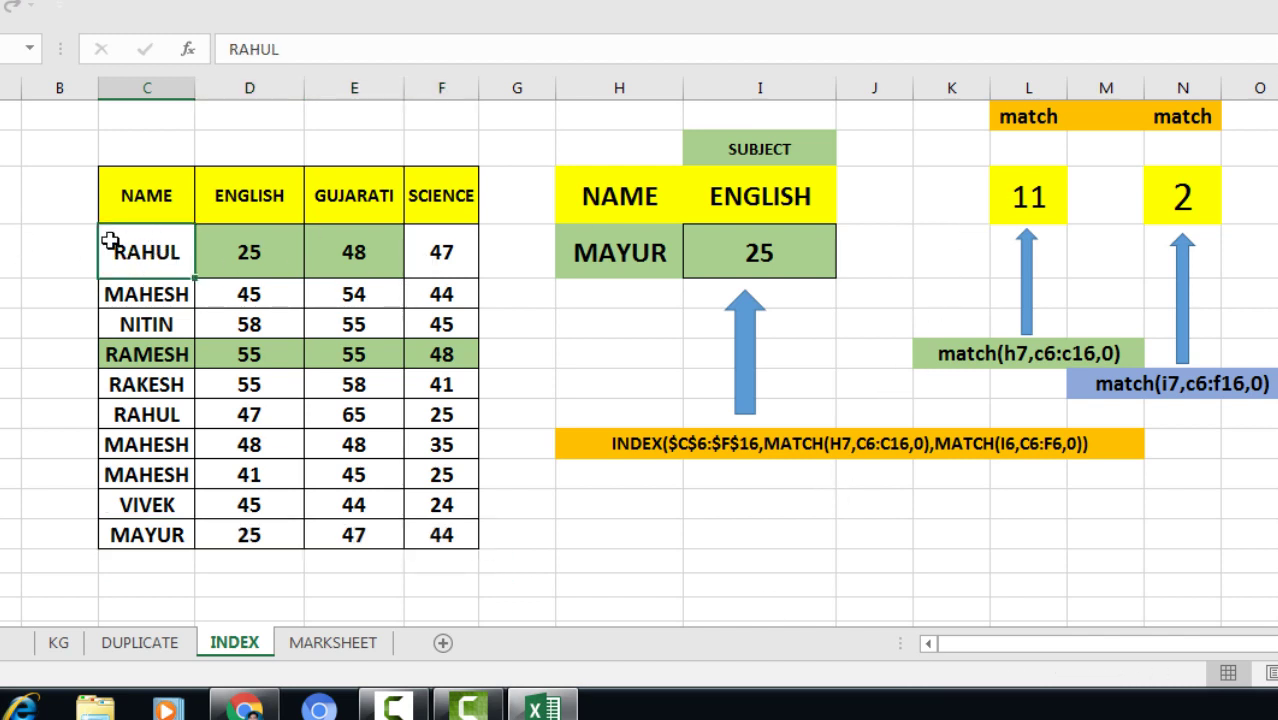
Choose MAHESH from the H7 name list and locate him in the names table.
{"action": "left_click", "coordinate": [583, 259]}
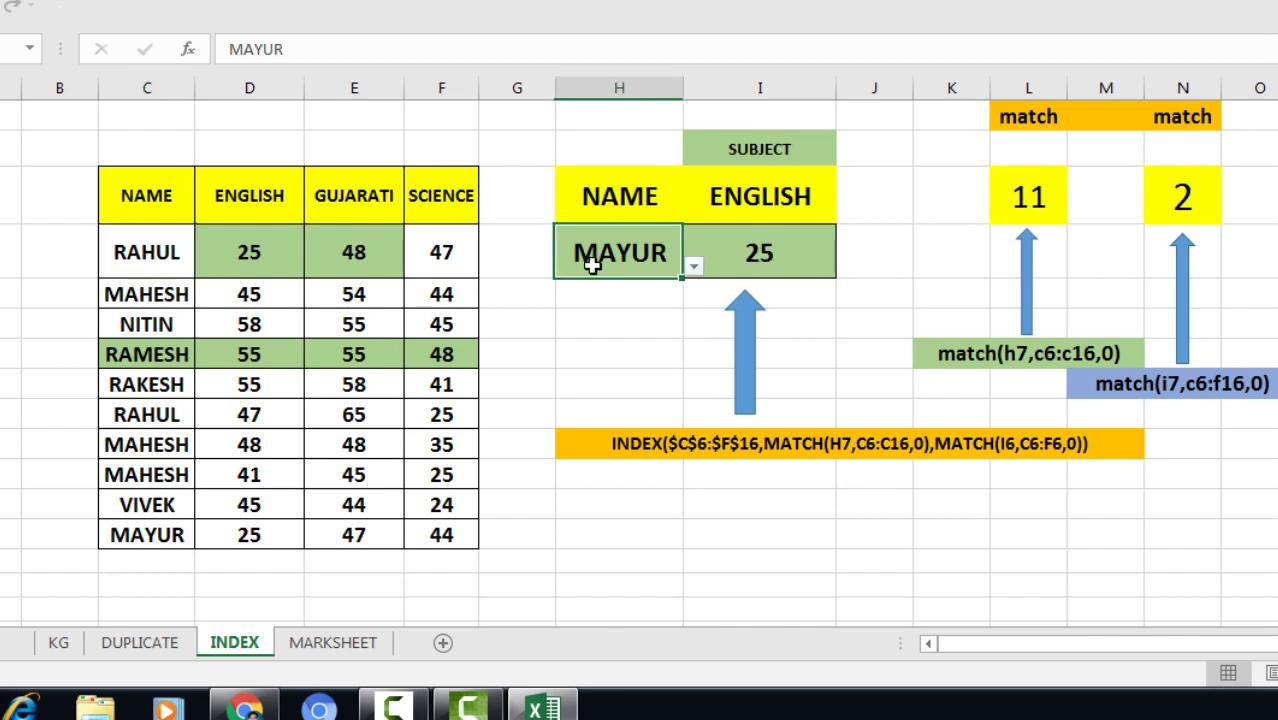
{"action": "left_click", "coordinate": [693, 266]}
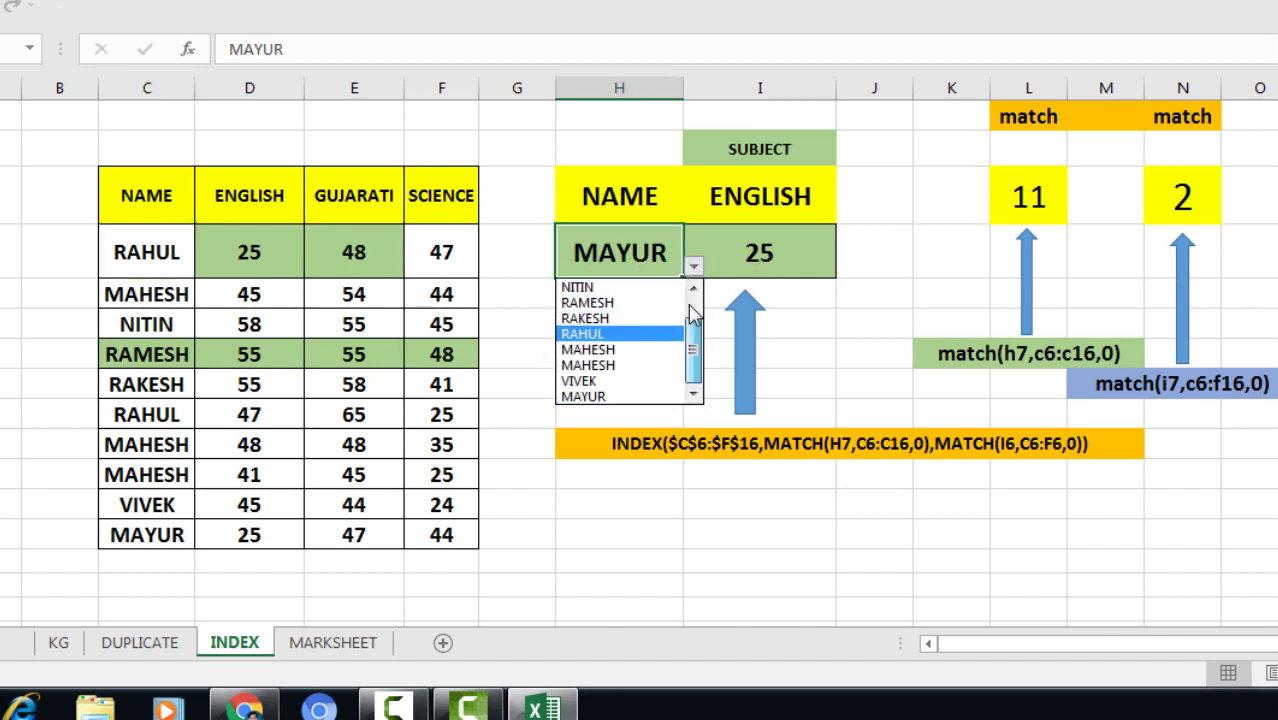
{"action": "scroll", "coordinate": [640, 310], "scroll_direction": "up", "scroll_amount": 1}
{"action": "left_click", "coordinate": [620, 303]}
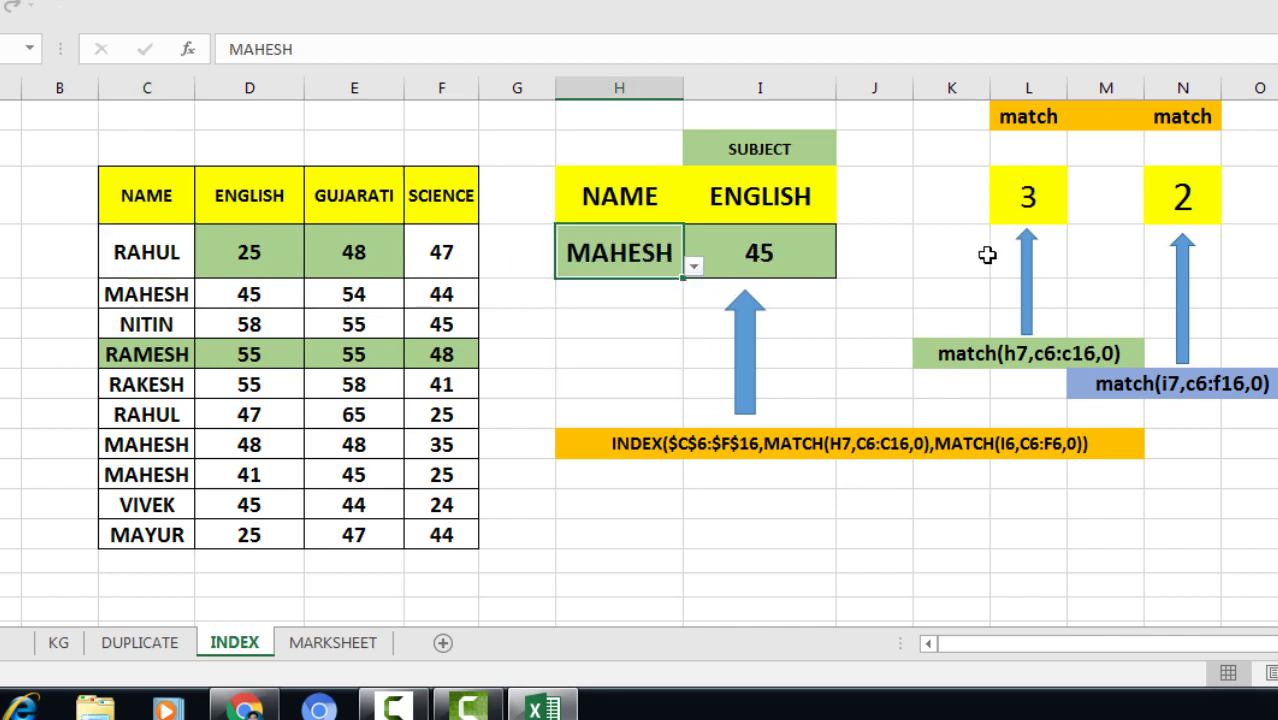
{"action": "left_click", "coordinate": [692, 271]}
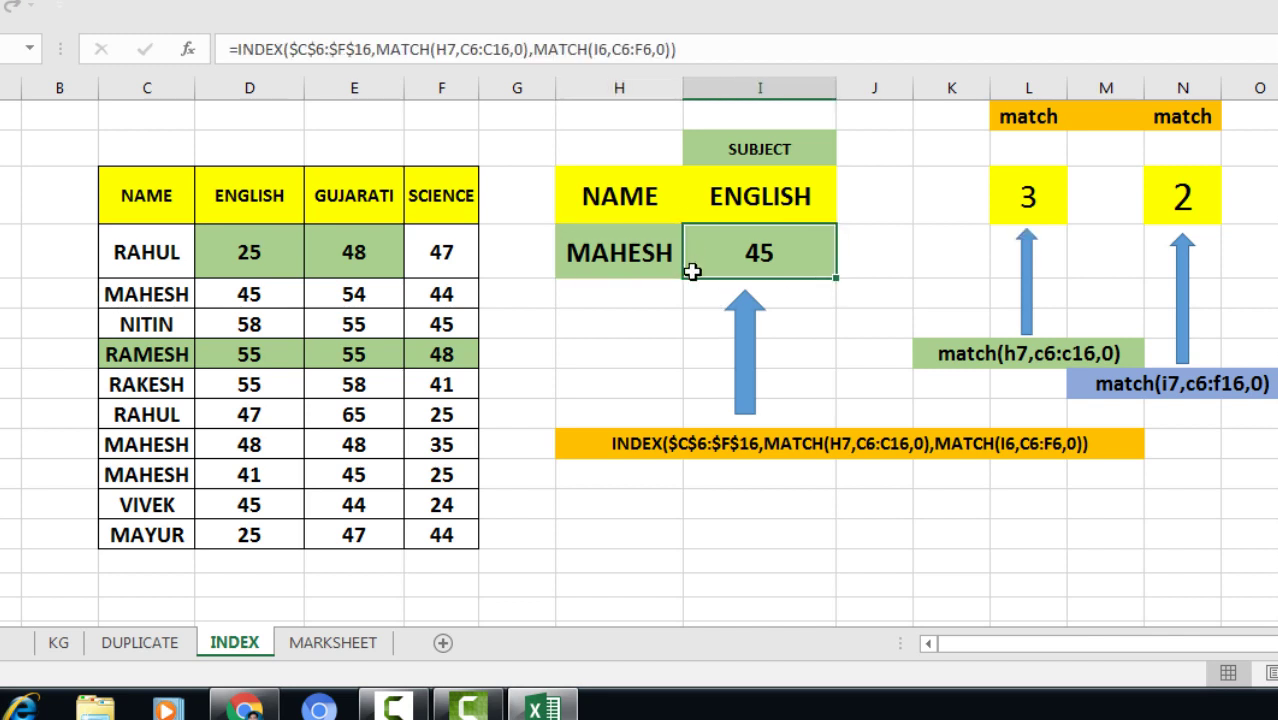
{"action": "left_click", "coordinate": [605, 260]}
{"action": "left_click", "coordinate": [170, 290]}
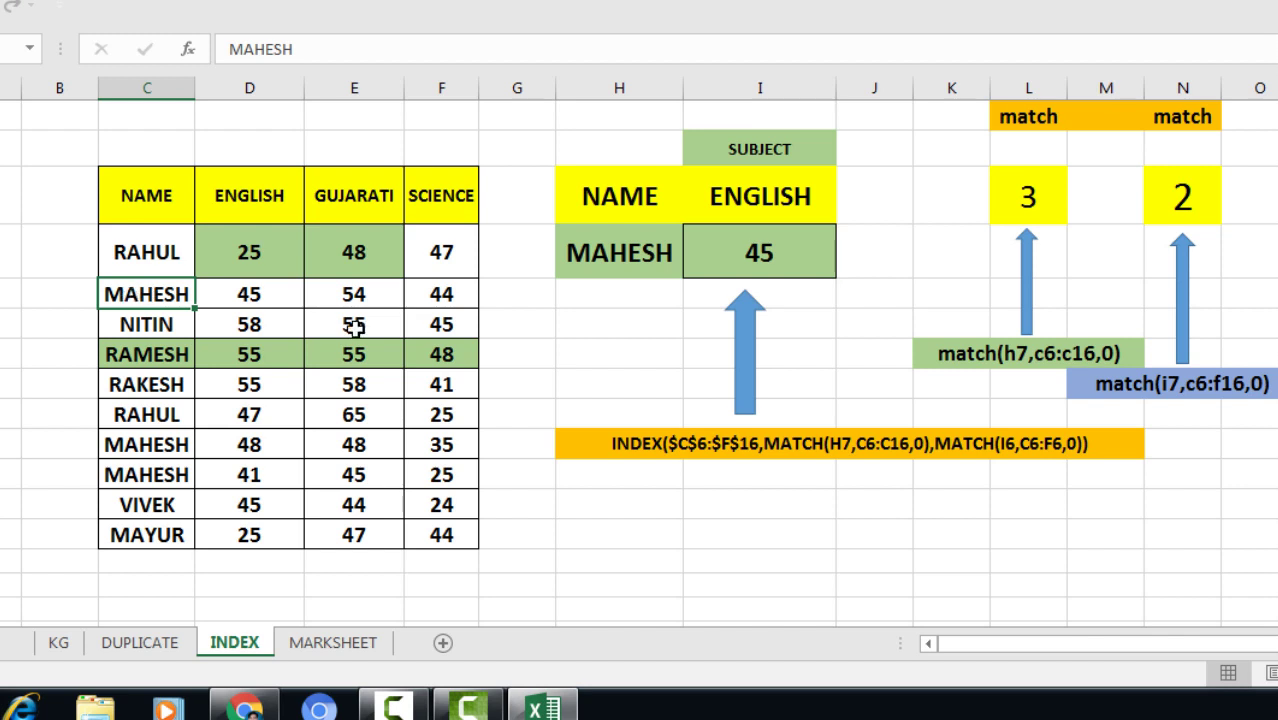
Inspect the row MATCH formula (now 3), its note and the column MATCH formula.
{"action": "left_click", "coordinate": [1024, 202]}
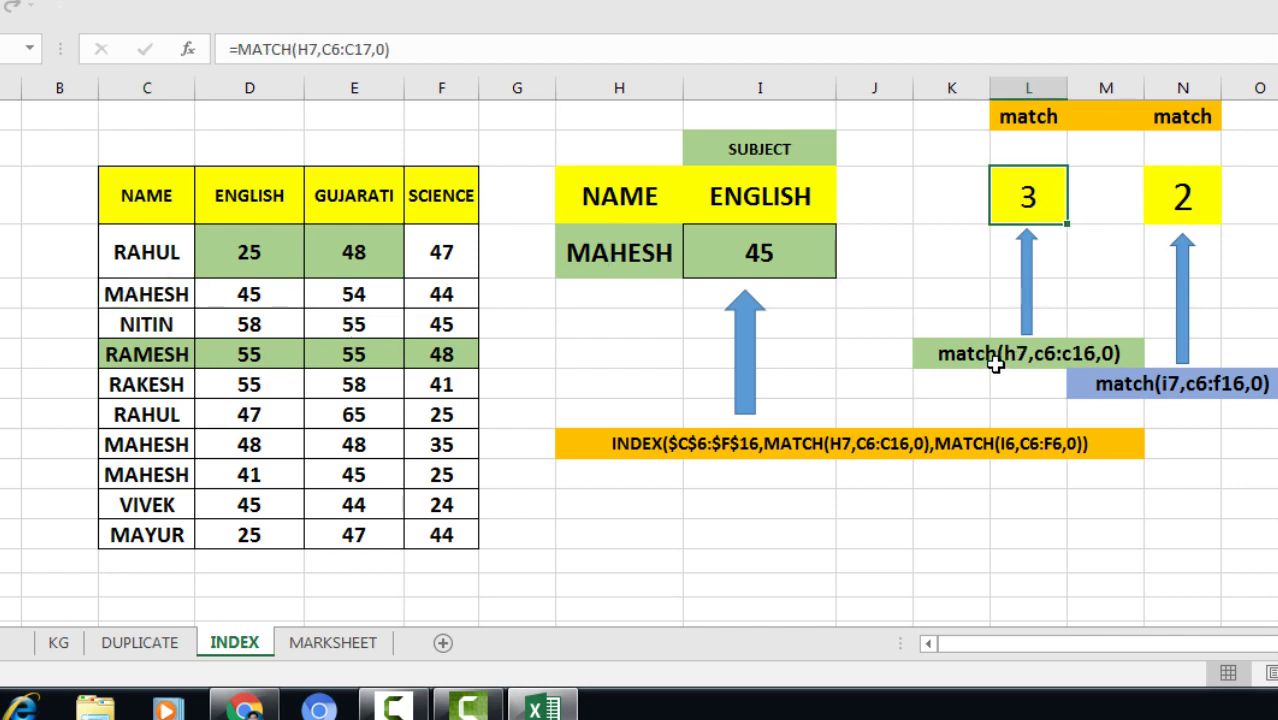
{"action": "left_click", "coordinate": [996, 358]}
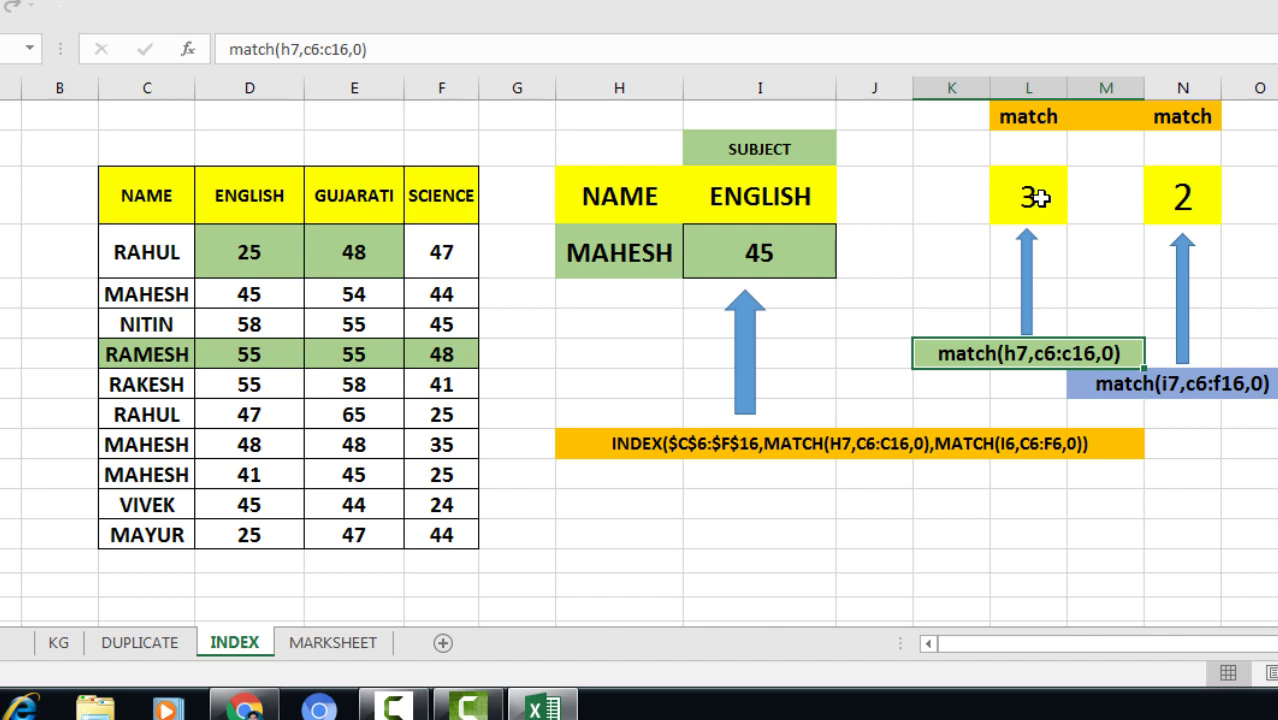
{"action": "left_click", "coordinate": [1016, 201]}
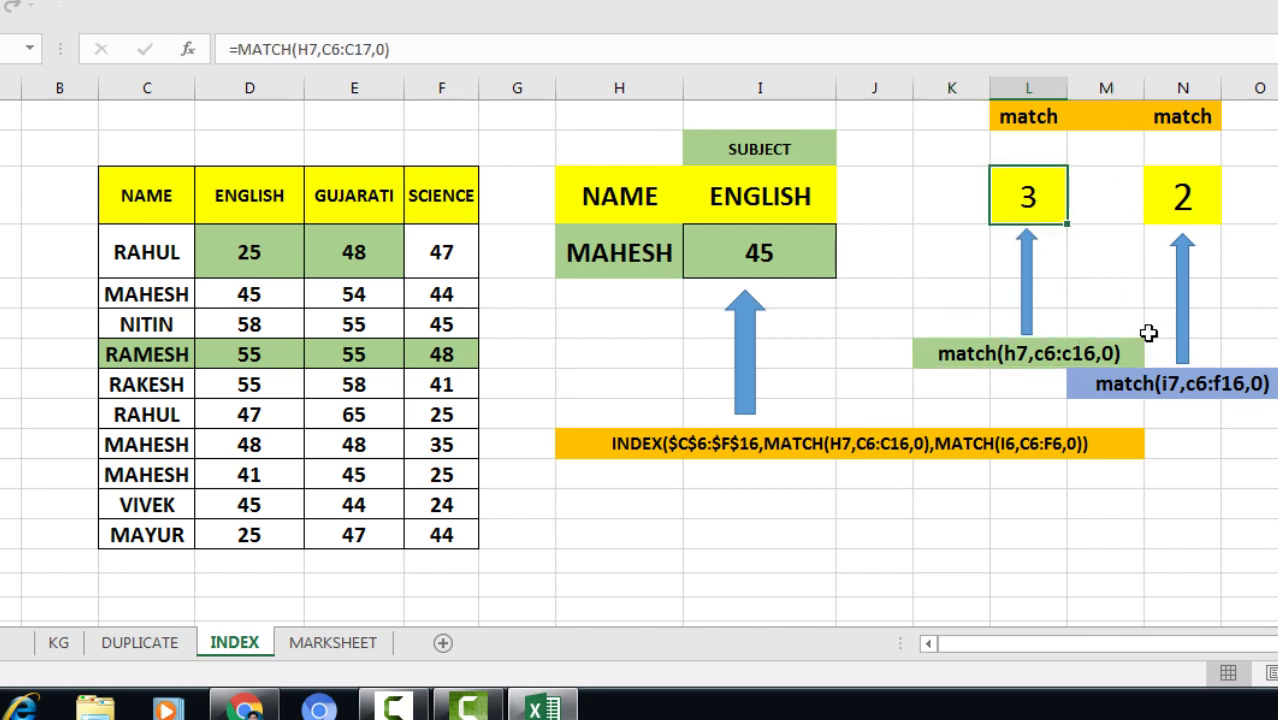
{"action": "left_click", "coordinate": [1182, 198]}
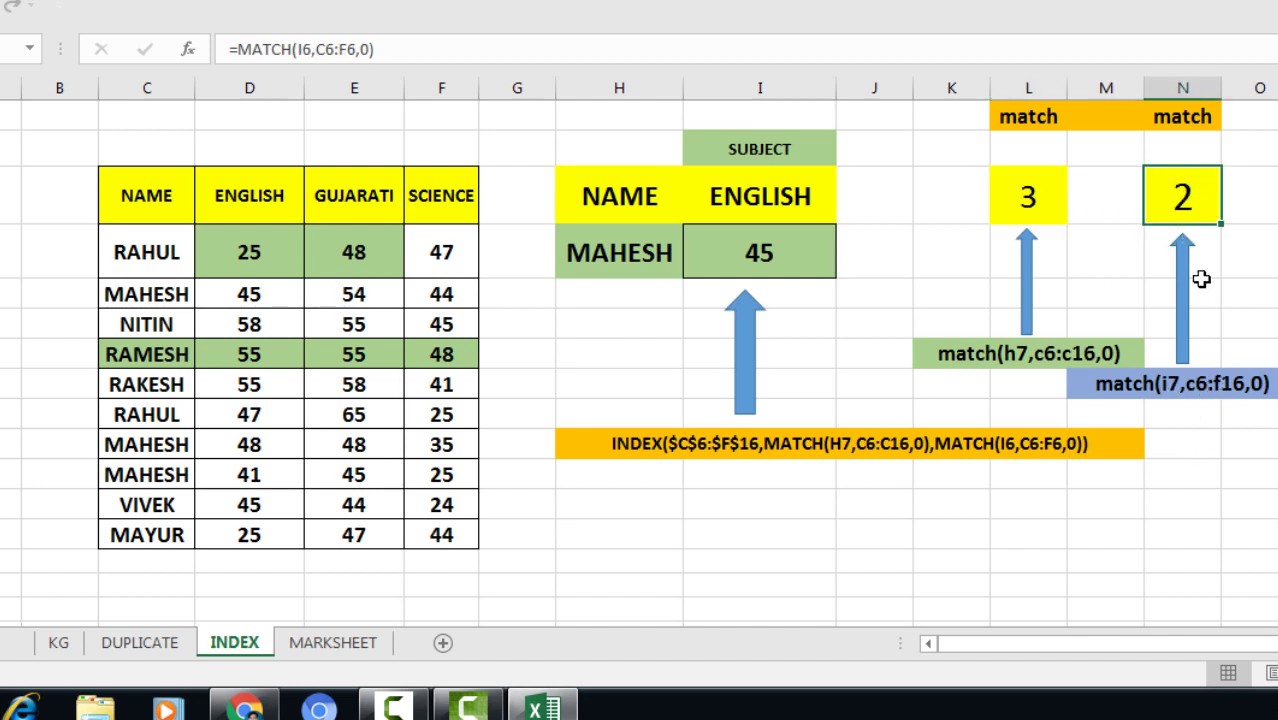
{"action": "left_click", "coordinate": [800, 201]}
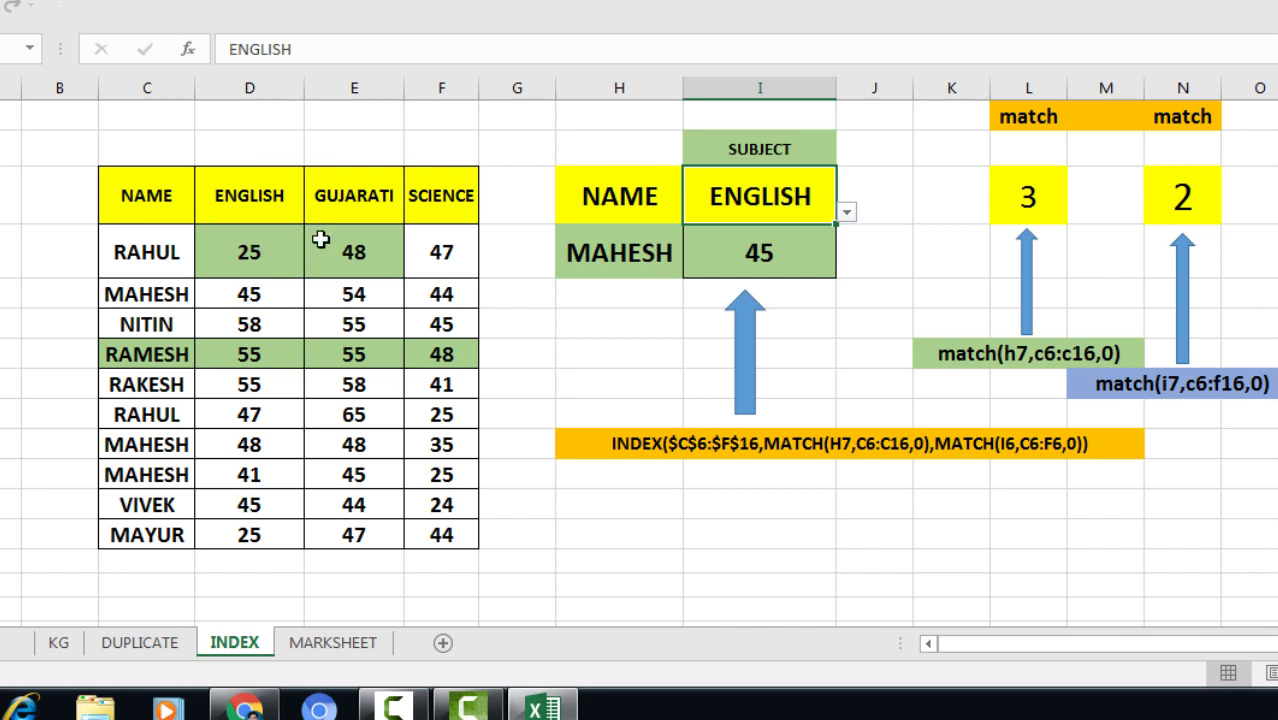
Highlight the table from NAME to RAMESH, then the SCIENCE marks 25 and 24.
{"action": "left_click_drag", "start_coordinate": [118, 200], "coordinate": [390, 346]}
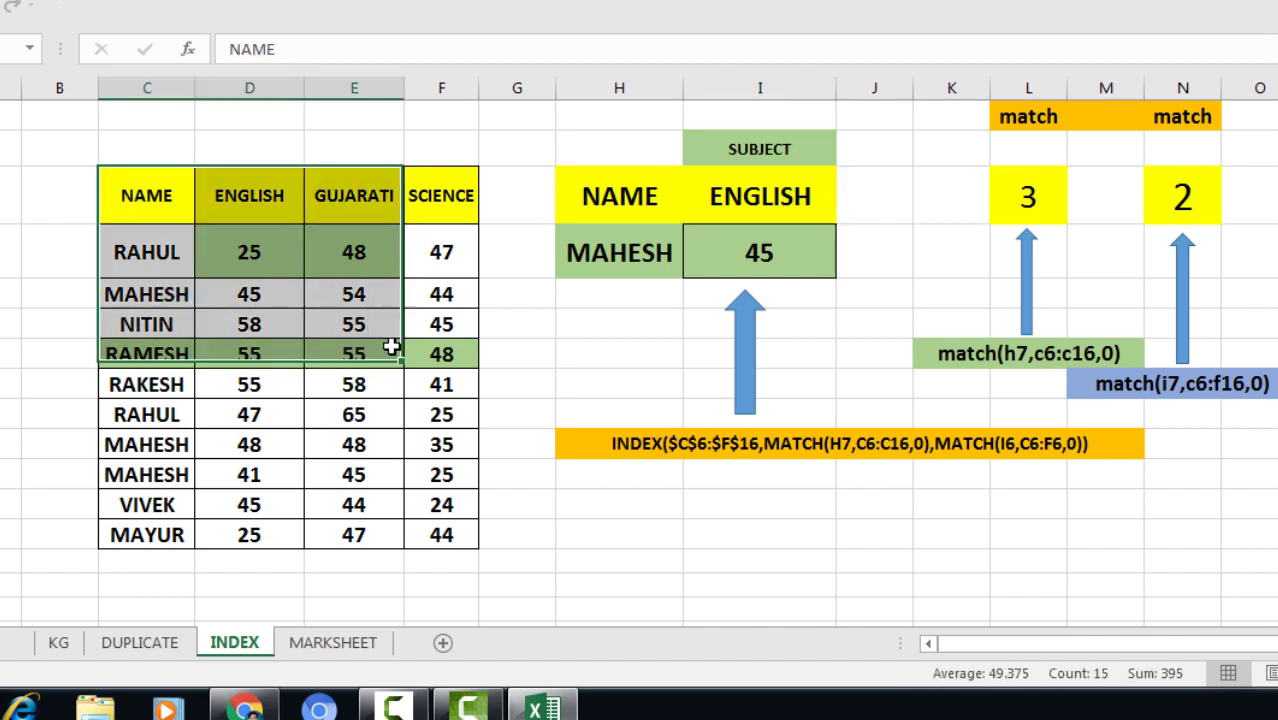
{"action": "left_click", "coordinate": [354, 474]}
{"action": "left_click_drag", "start_coordinate": [441, 474], "coordinate": [441, 505]}
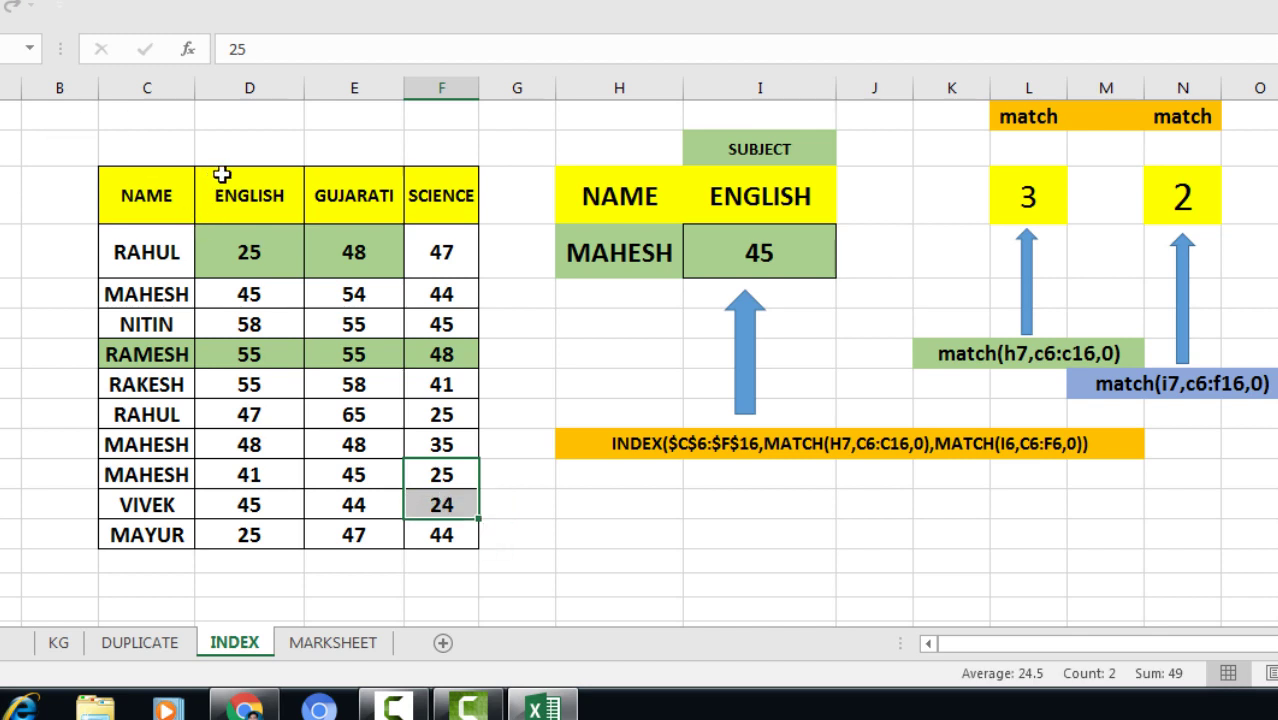
Switch the subject to GUJARATI, then SCIENCE, so MAHESH's result becomes 44.
{"action": "left_click", "coordinate": [1203, 207]}
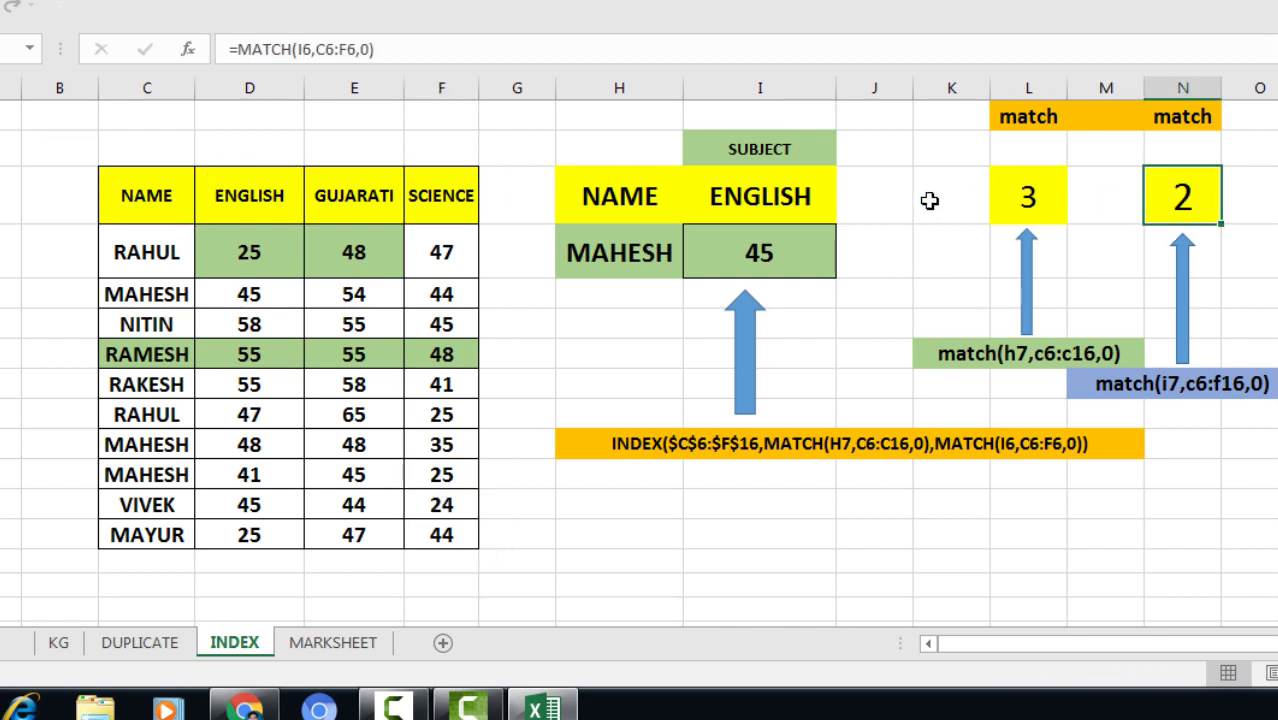
{"action": "left_click", "coordinate": [814, 190]}
{"action": "left_click", "coordinate": [846, 211]}
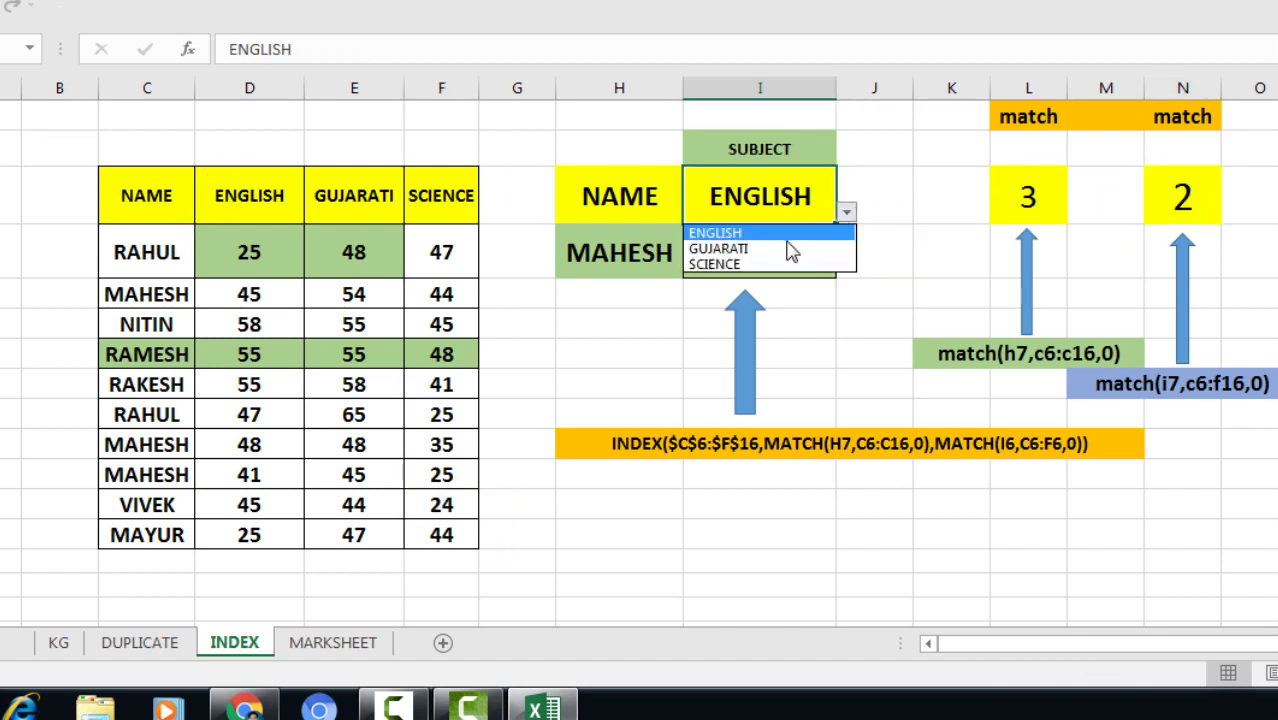
{"action": "left_click", "coordinate": [789, 248]}
{"action": "left_click", "coordinate": [1180, 206]}
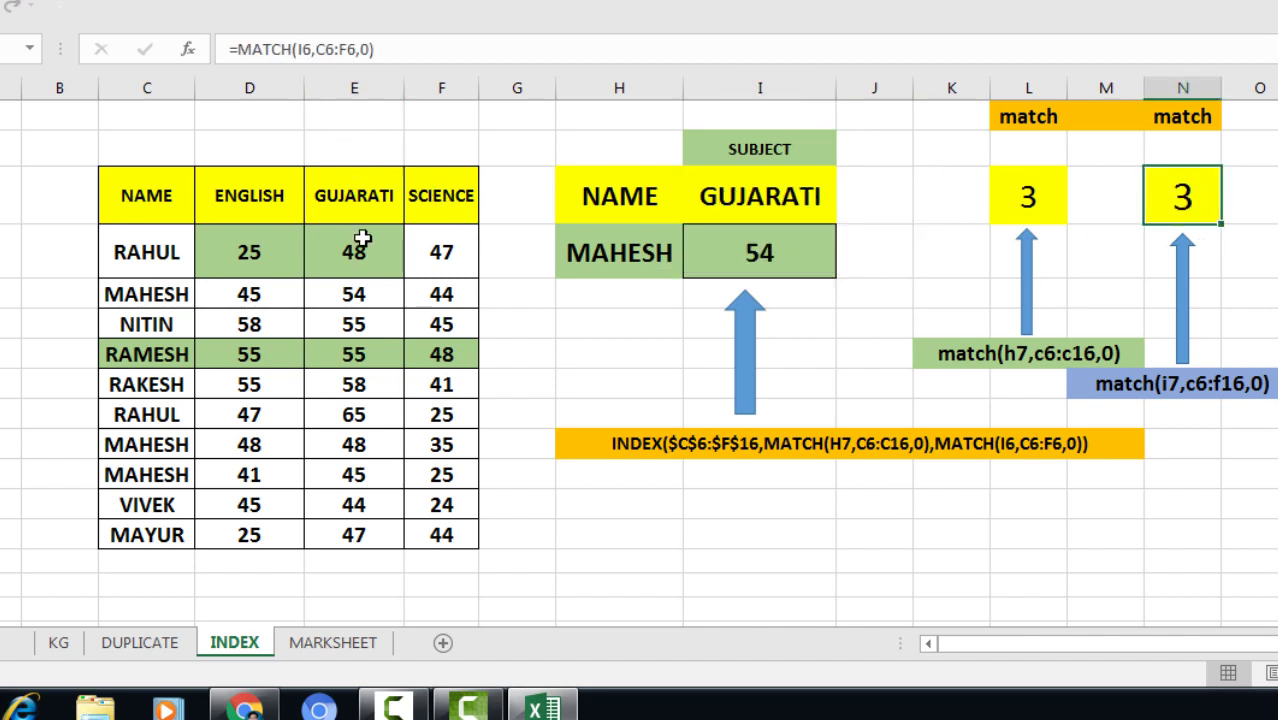
{"action": "left_click", "coordinate": [769, 190]}
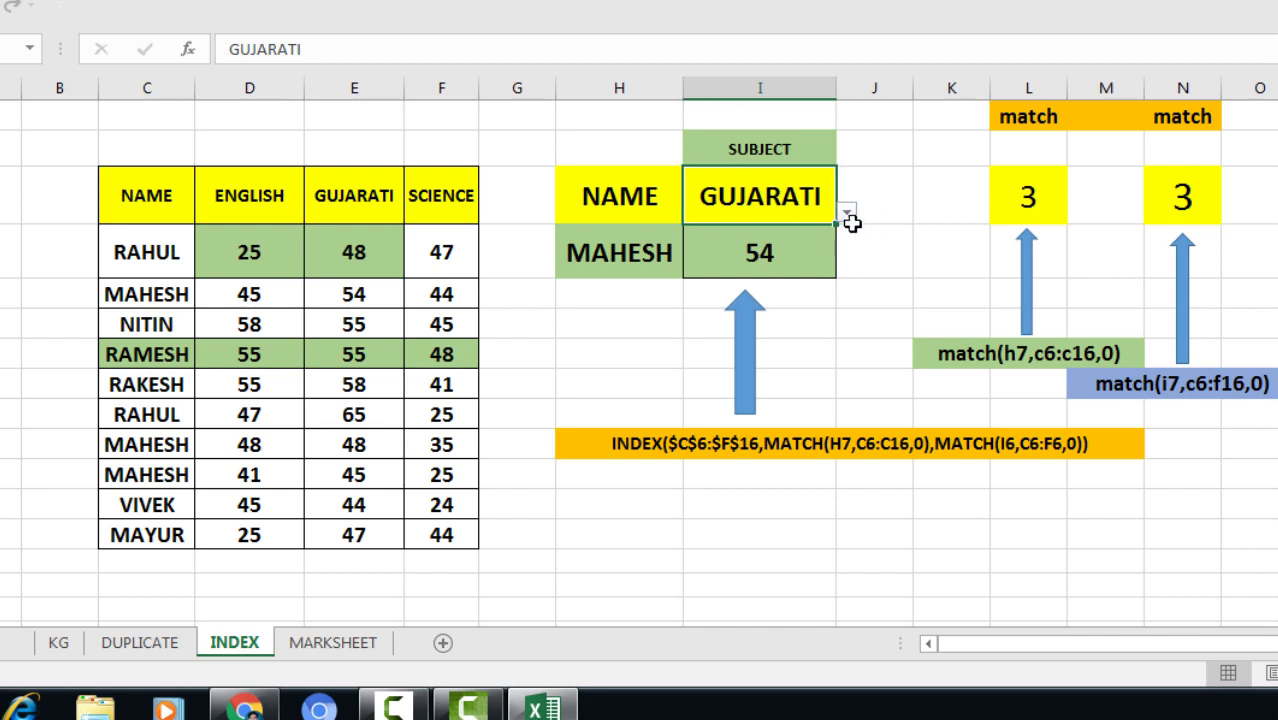
{"action": "left_click", "coordinate": [846, 214]}
{"action": "left_click", "coordinate": [718, 264]}
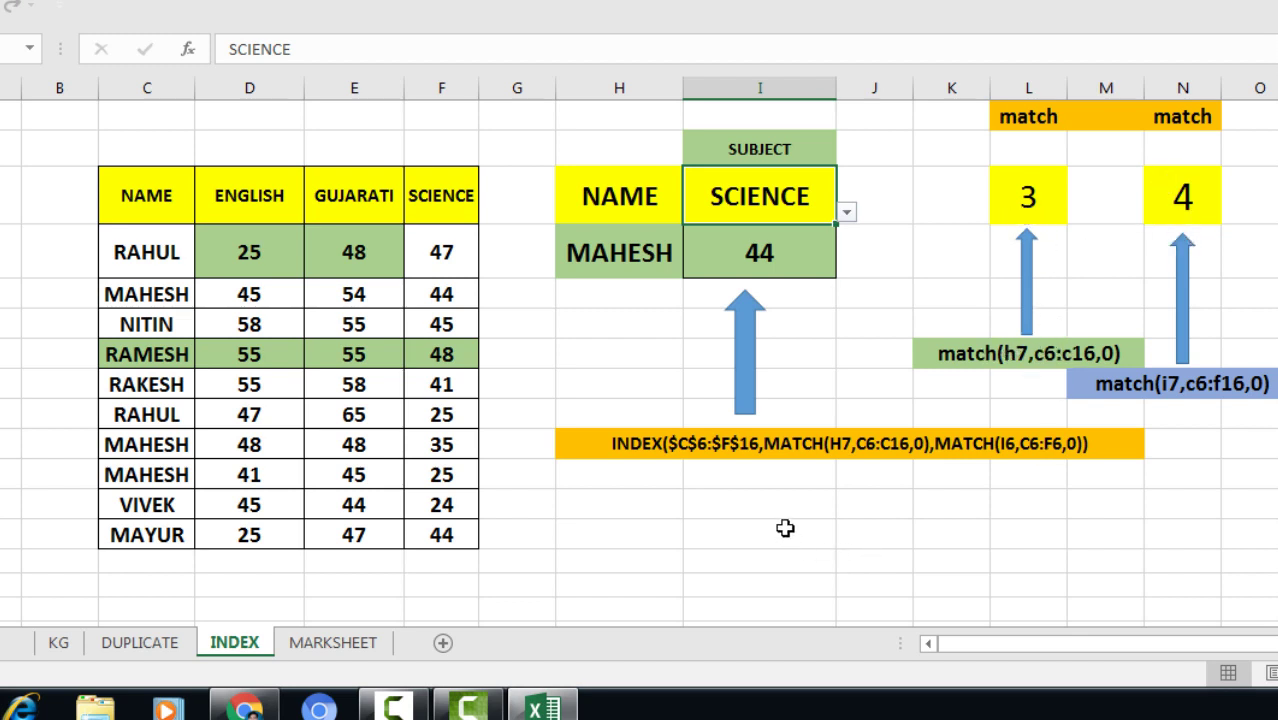
Enlarge the orange INDEX formula text and merge-and-centre it across columns H to O.
{"action": "left_click", "coordinate": [778, 445]}
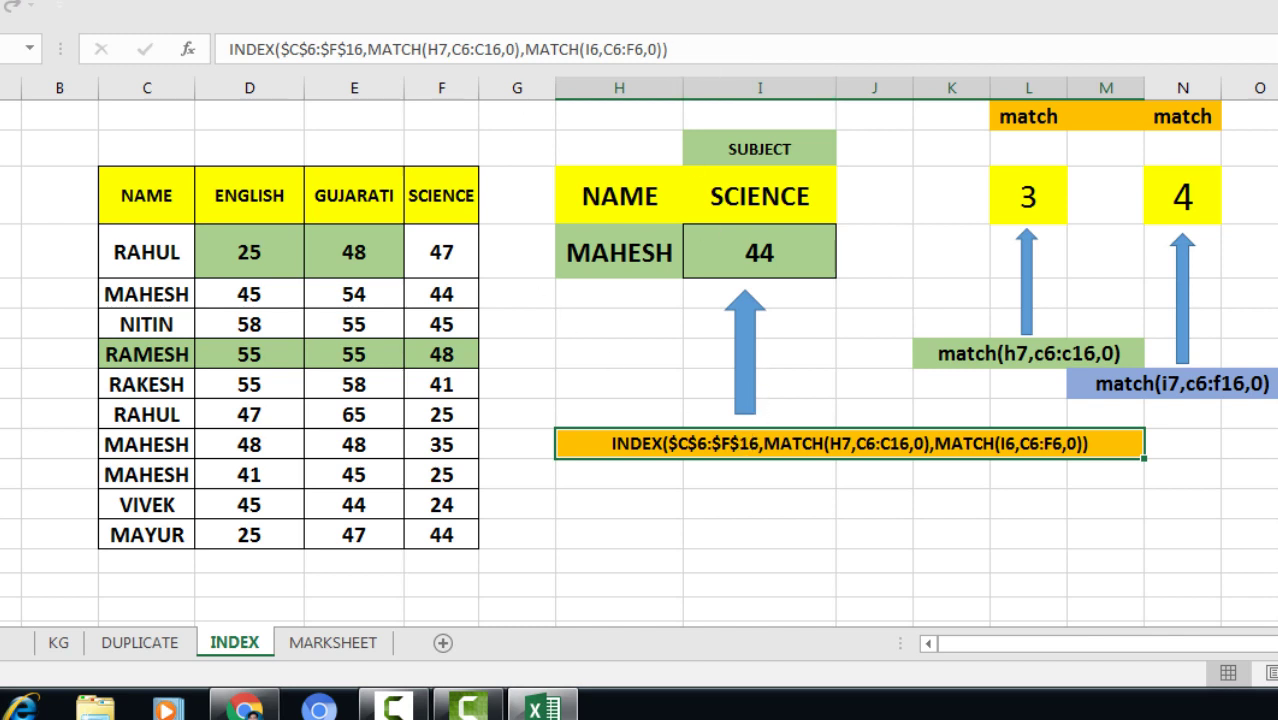
{"action": "key", "text": "ctrl+shift+period"}
{"action": "key", "text": "ctrl+shift+period"}
{"action": "key", "text": "ctrl+shift+period"}
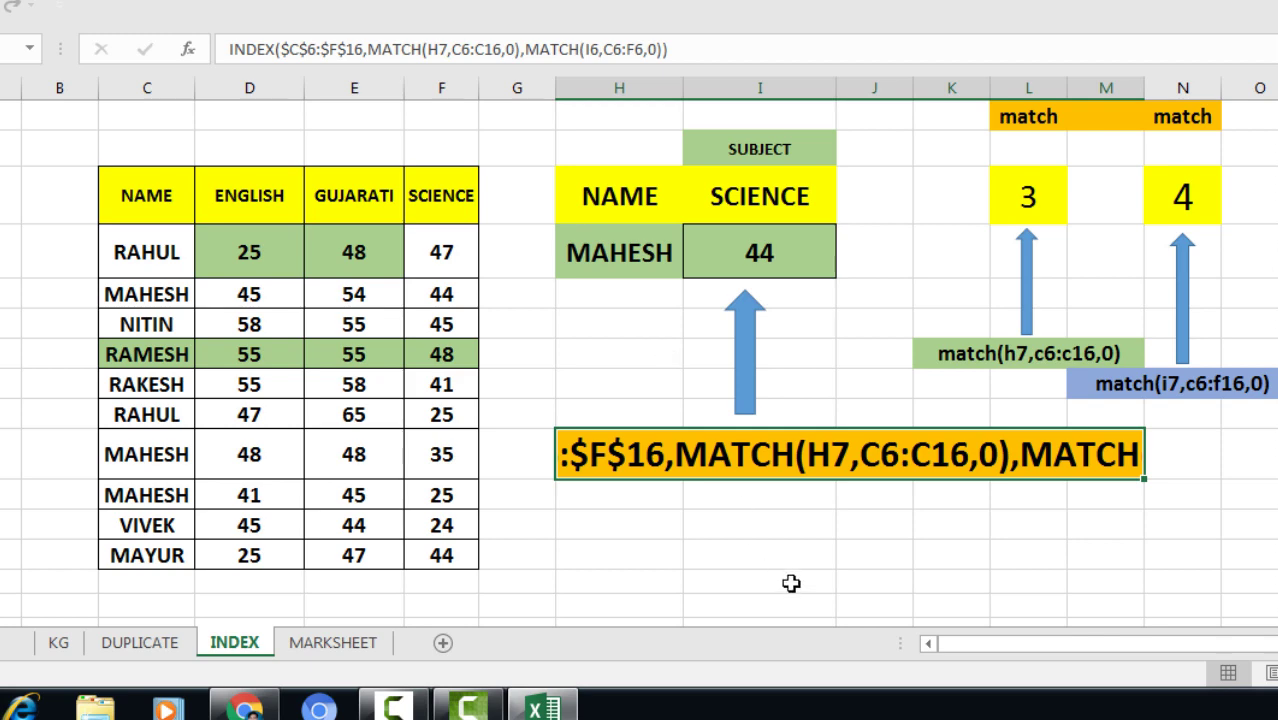
{"action": "left_click", "coordinate": [791, 583]}
{"action": "left_click", "coordinate": [605, 455]}
{"action": "left_click_drag", "start_coordinate": [586, 460], "coordinate": [1270, 455]}
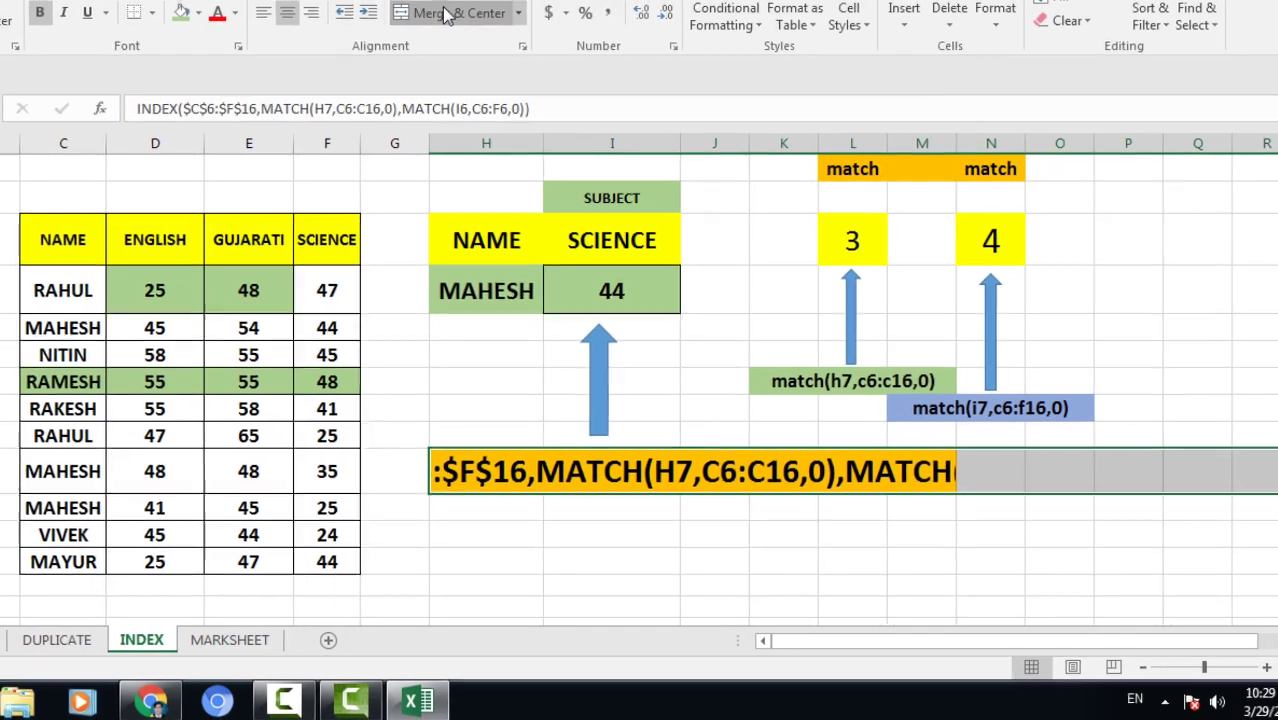
{"action": "left_click", "coordinate": [425, 27]}
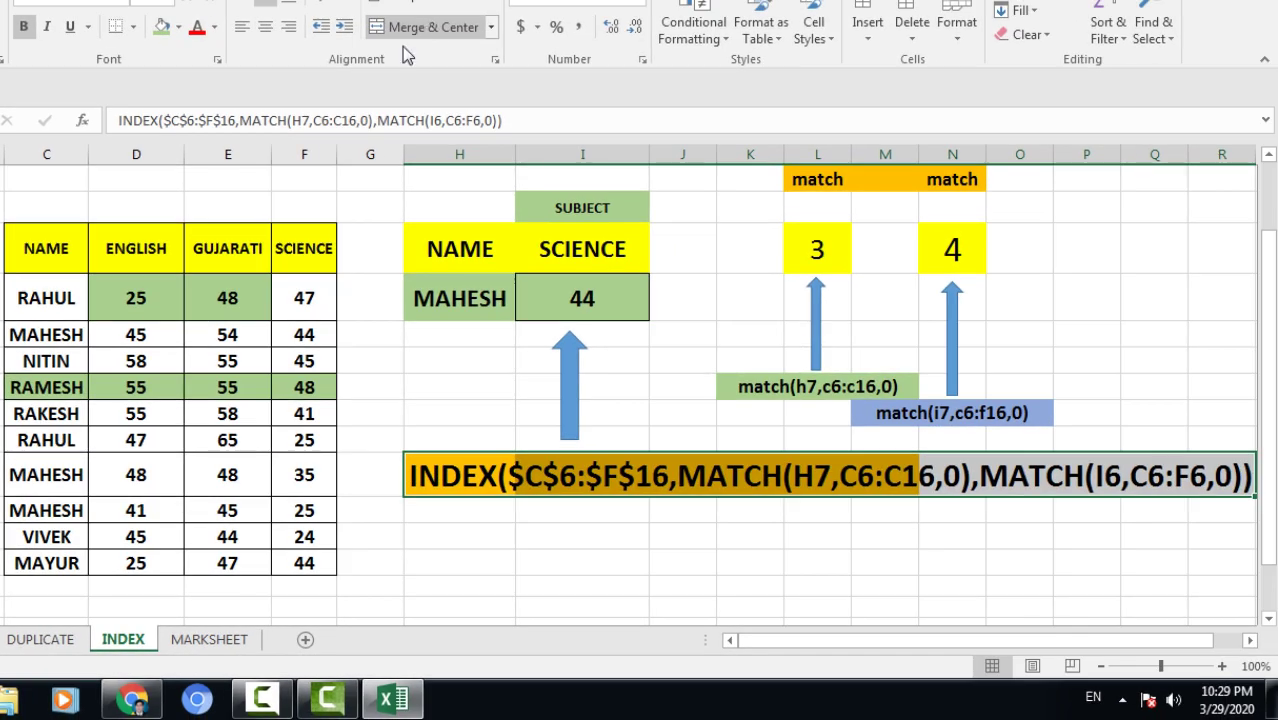
Edit the enlarged formula cell, highlighting its INDEX range and first MATCH part.
{"action": "left_click", "coordinate": [519, 606]}
{"action": "double_click", "coordinate": [414, 478]}
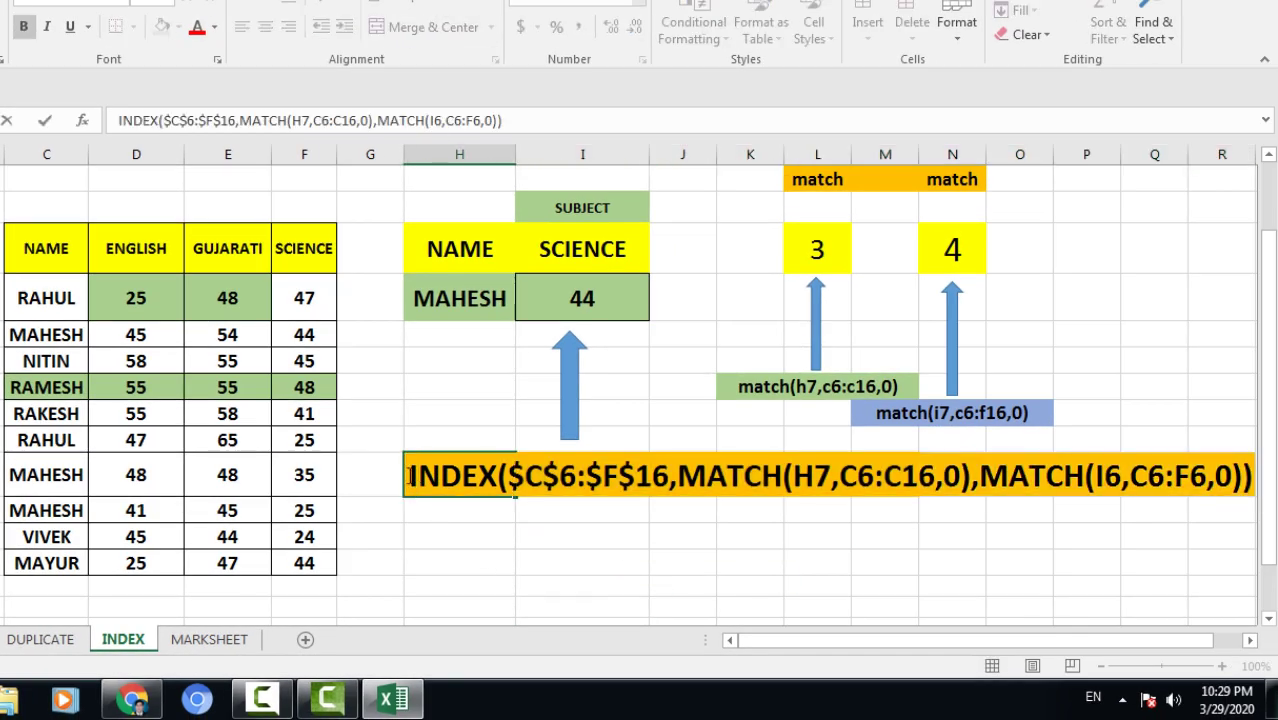
{"action": "left_click_drag", "start_coordinate": [410, 476], "coordinate": [618, 476]}
{"action": "left_click", "coordinate": [587, 544]}
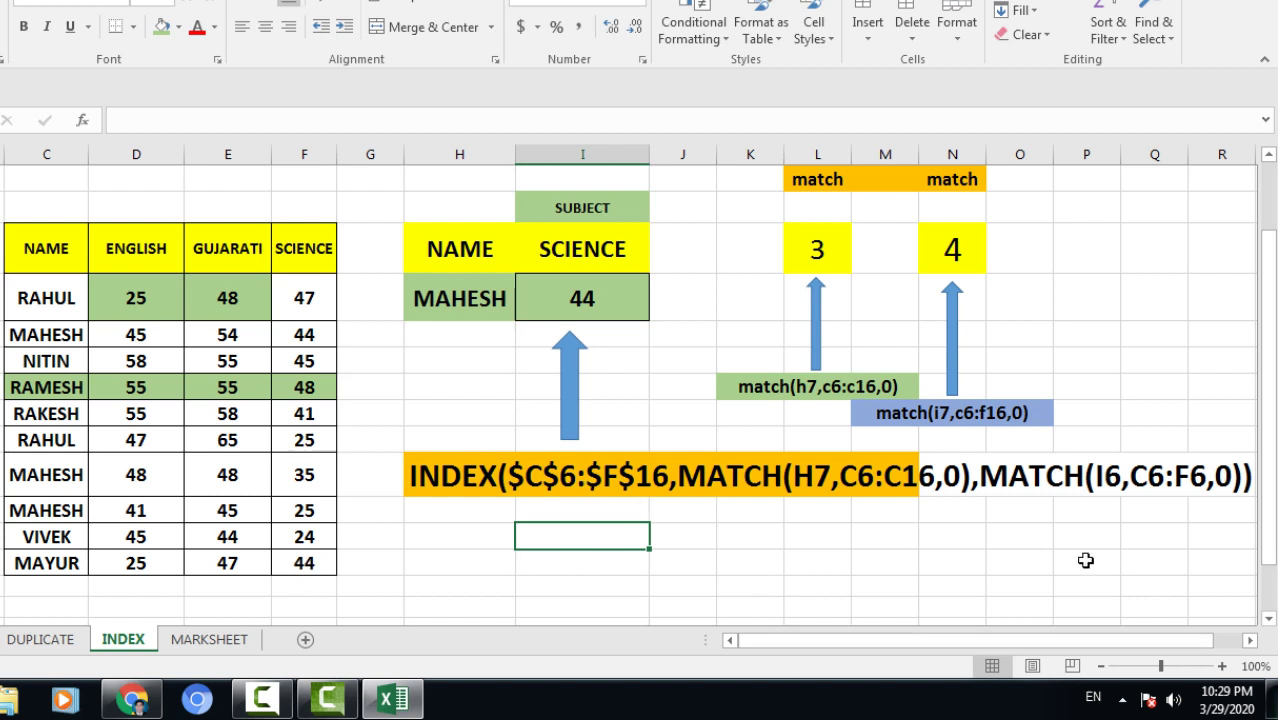
{"action": "left_click", "coordinate": [730, 479]}
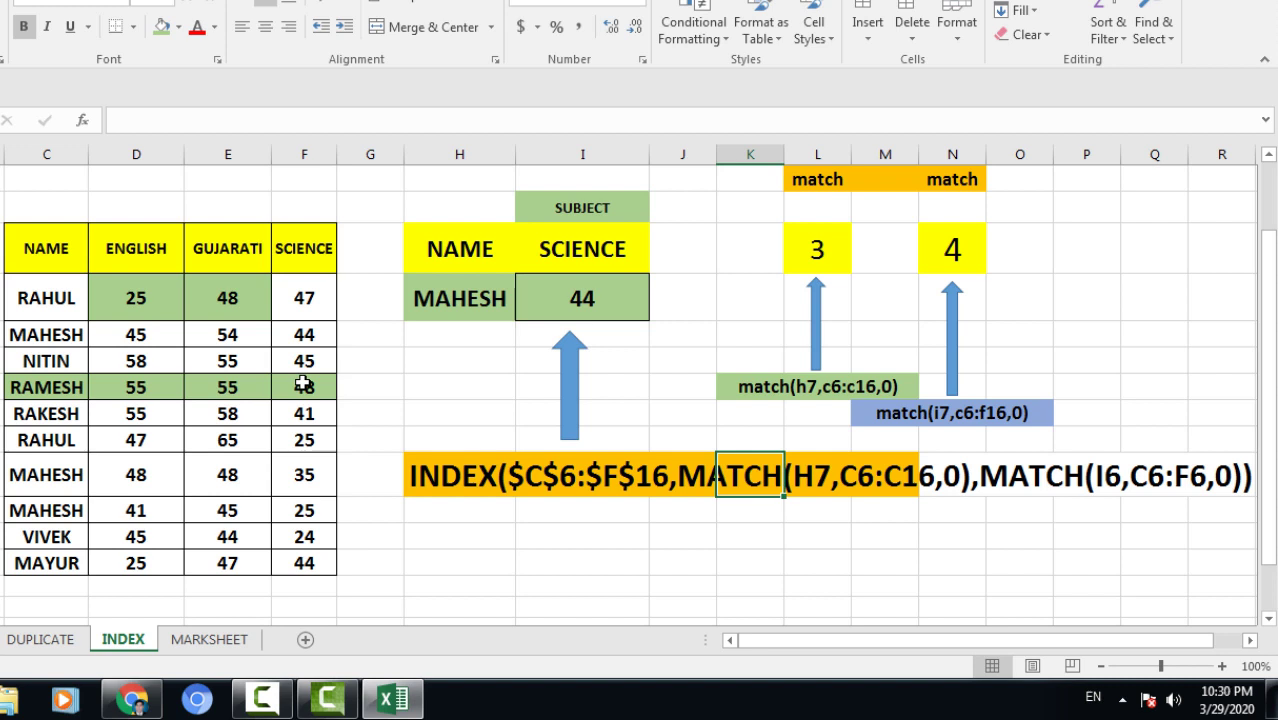
Point out the lookup name MAHESH, subject SCIENCE and the INDEX/MATCH result.
{"action": "left_click", "coordinate": [457, 298]}
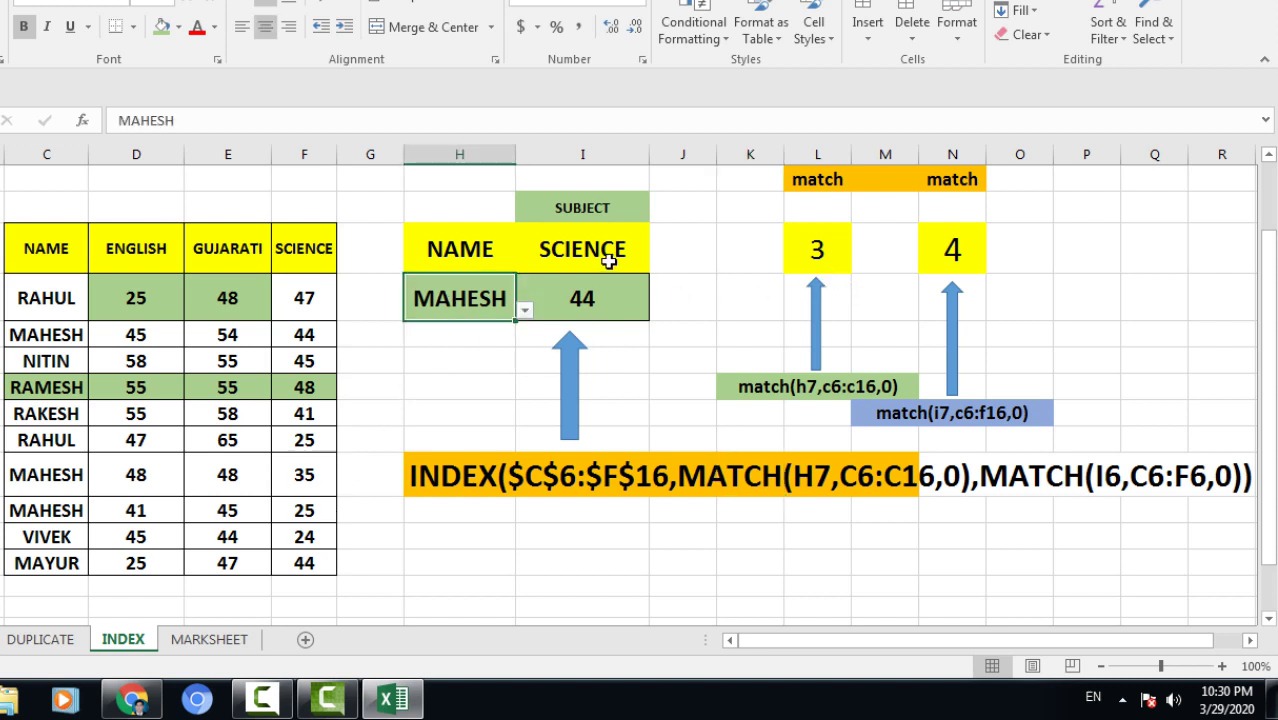
{"action": "left_click", "coordinate": [609, 261]}
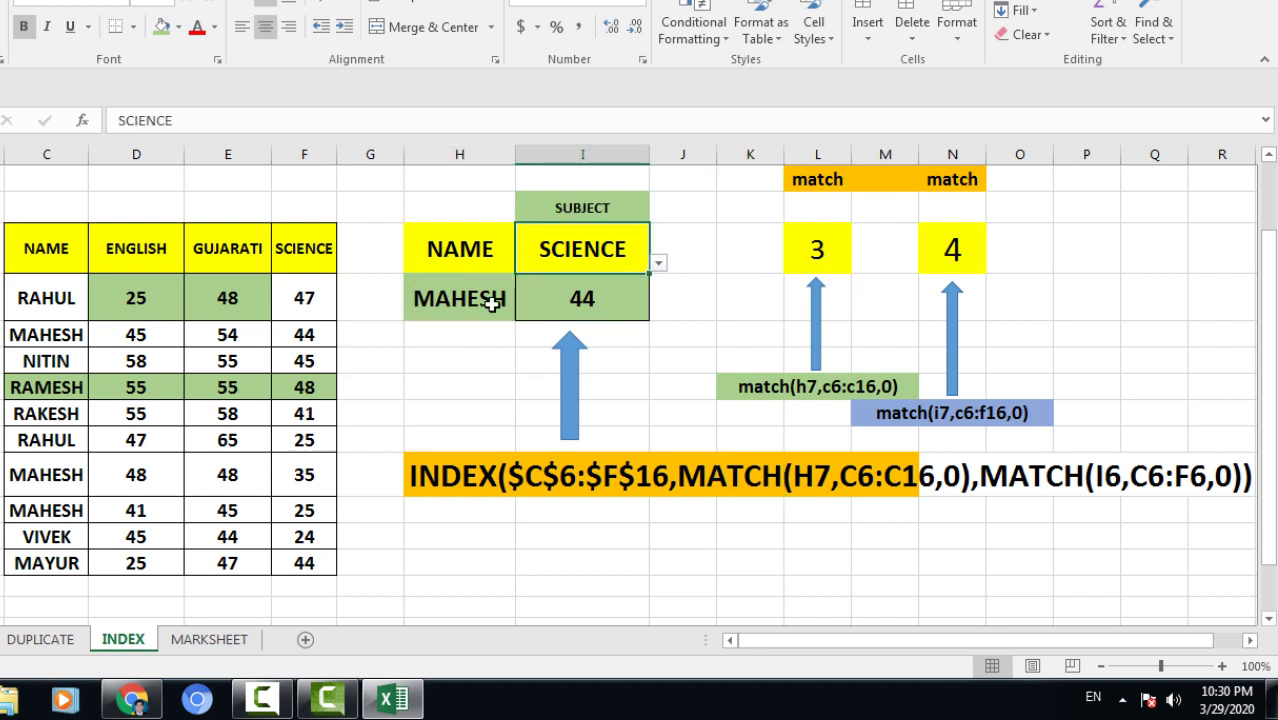
{"action": "left_click", "coordinate": [619, 304]}
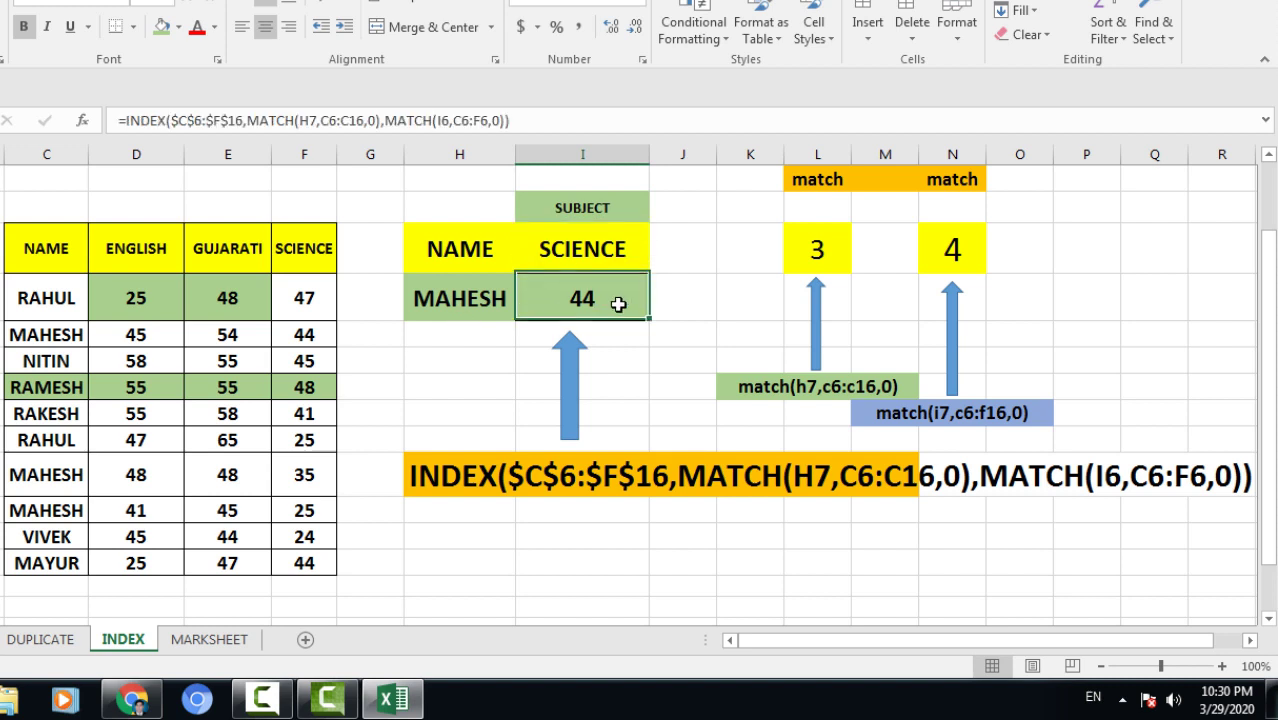
{"action": "left_click", "coordinate": [493, 296]}
Select MAHESH's row of marks (45, 54, 44) and fill it with standard green.
{"action": "left_click", "coordinate": [50, 335]}
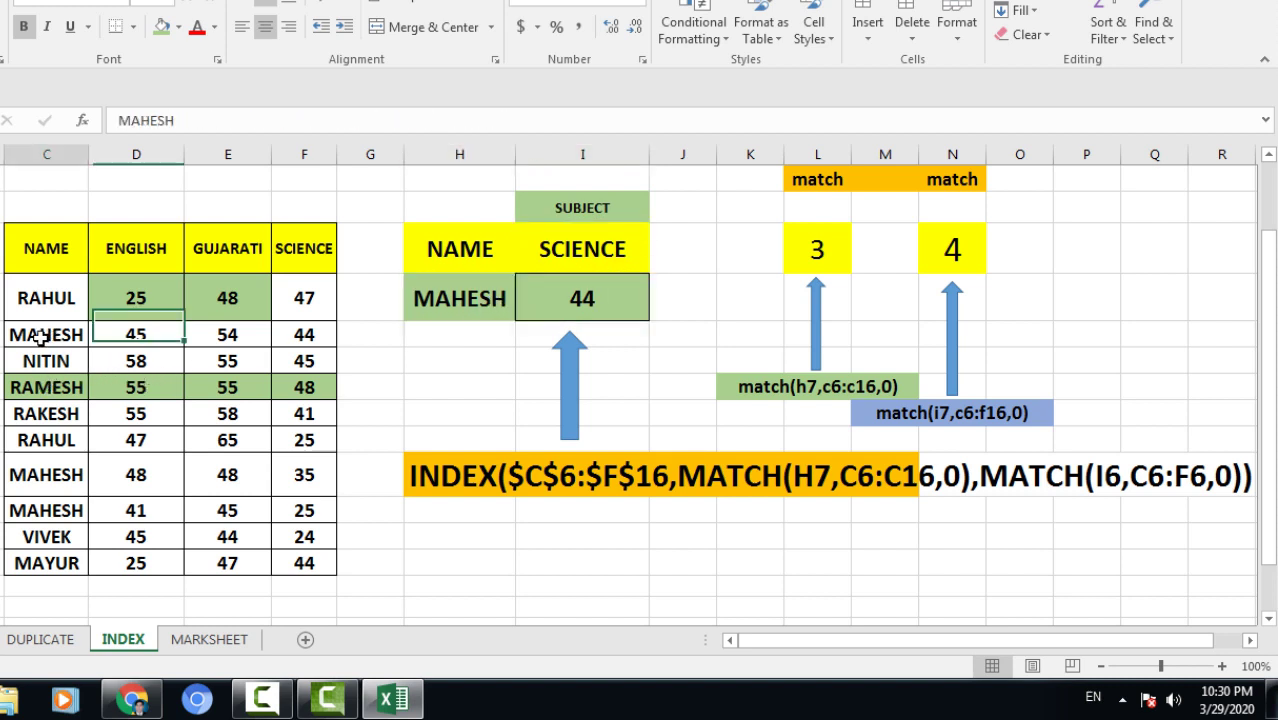
{"action": "left_click", "coordinate": [46, 252]}
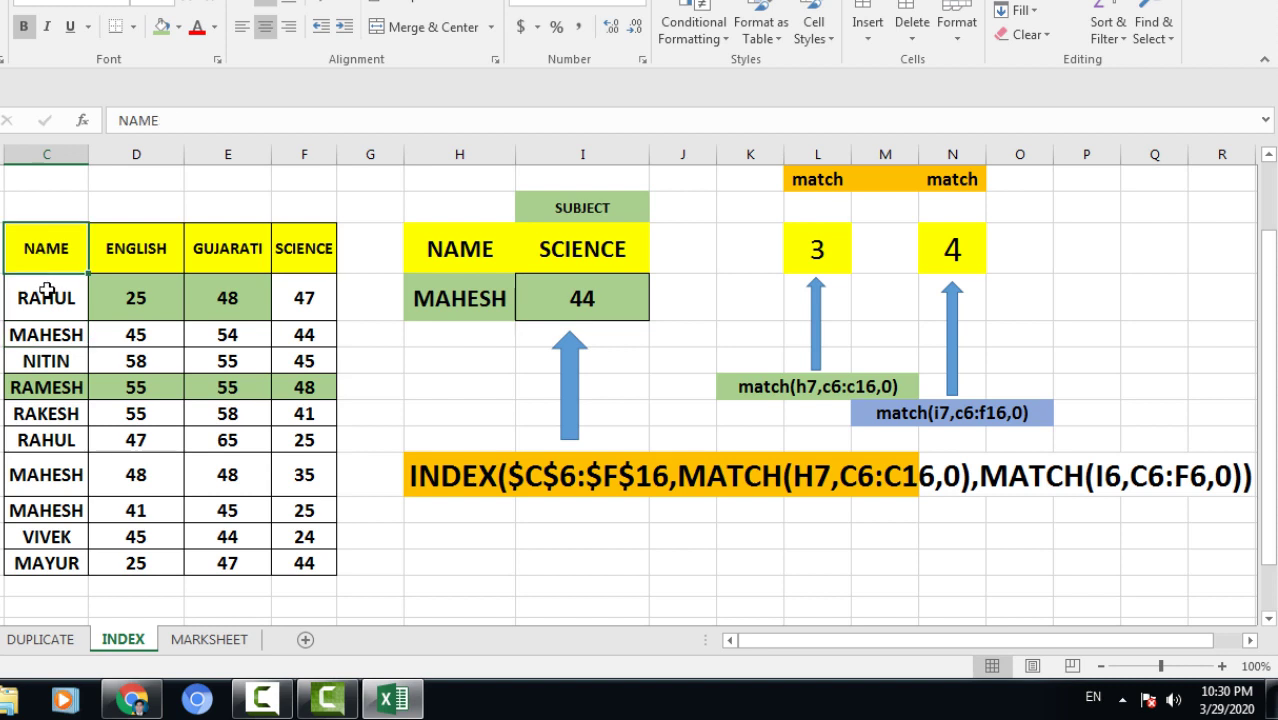
{"action": "left_click", "coordinate": [44, 298]}
{"action": "left_click", "coordinate": [42, 334]}
{"action": "mouse_move", "coordinate": [42, 334]}
{"action": "left_mouse_down"}
{"action": "mouse_move", "coordinate": [222, 322]}
{"action": "mouse_move", "coordinate": [325, 334]}
{"action": "left_mouse_up"}
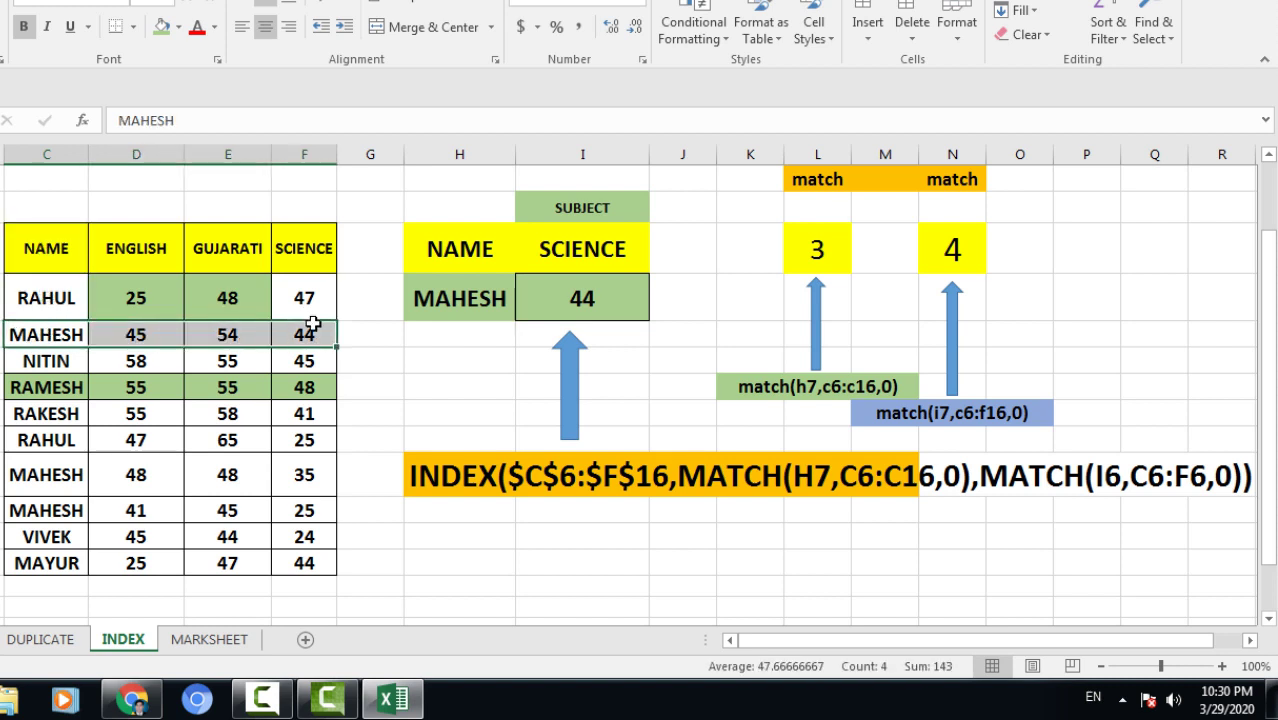
{"action": "left_click", "coordinate": [178, 27]}
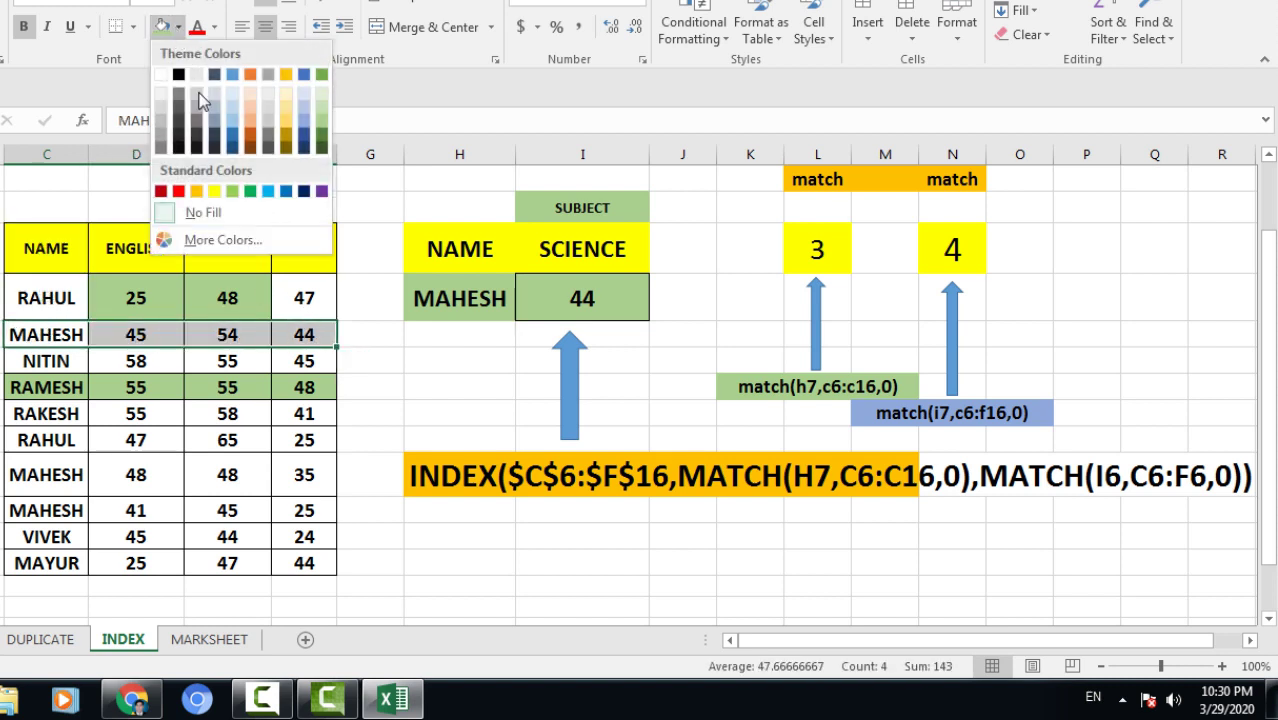
{"action": "left_click", "coordinate": [250, 191]}
{"action": "left_click", "coordinate": [44, 340]}
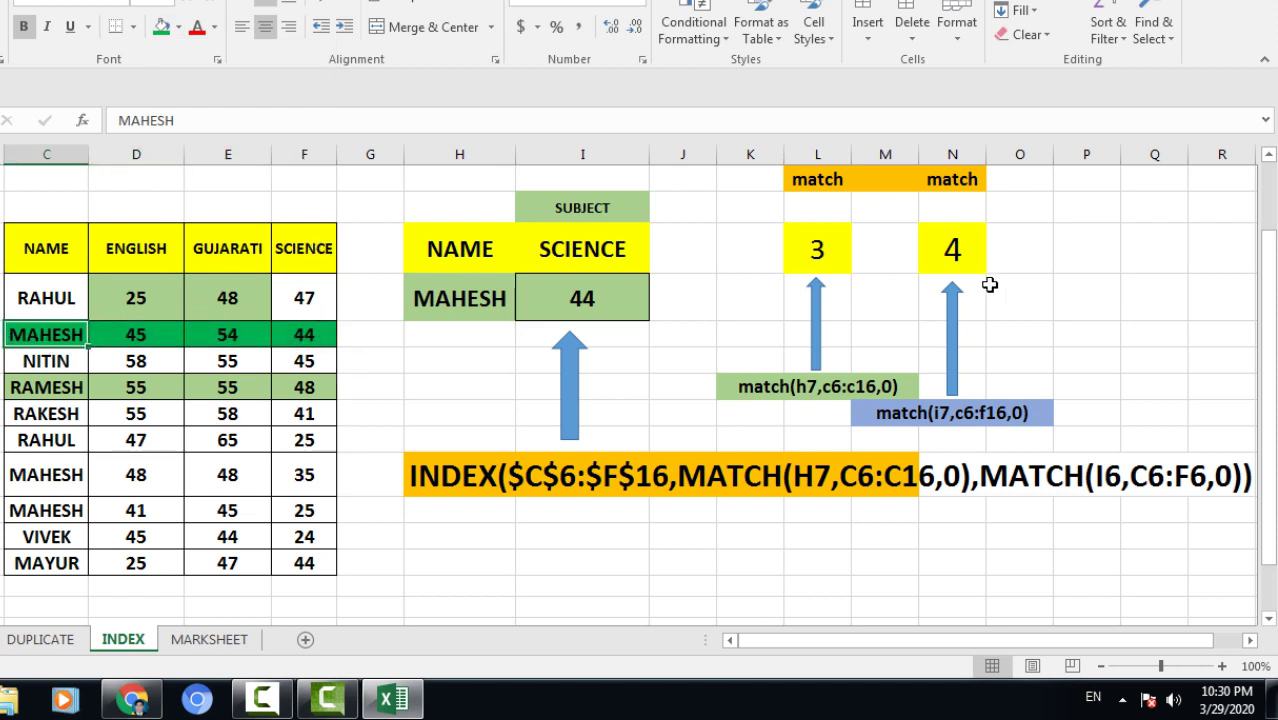
{"action": "left_click", "coordinate": [318, 338]}
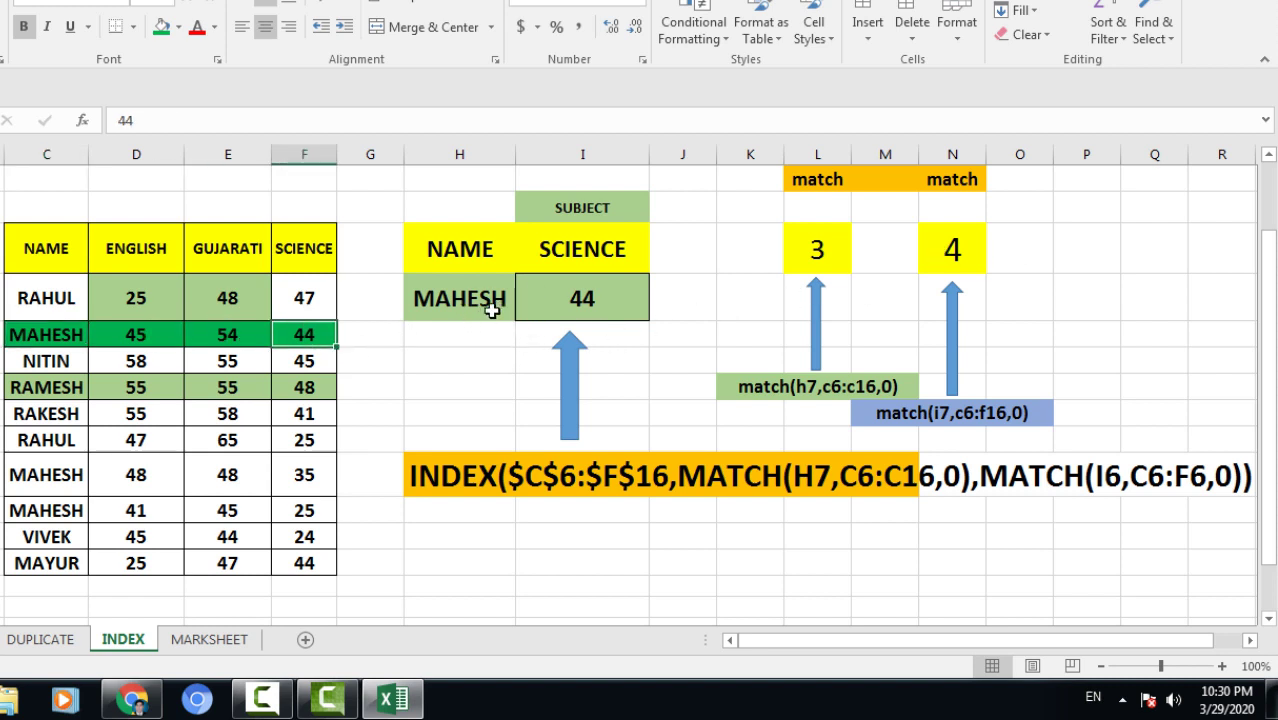
Switch the subject dropdown to GUJARATI and inspect the subject MATCH formula.
{"action": "left_click", "coordinate": [582, 254]}
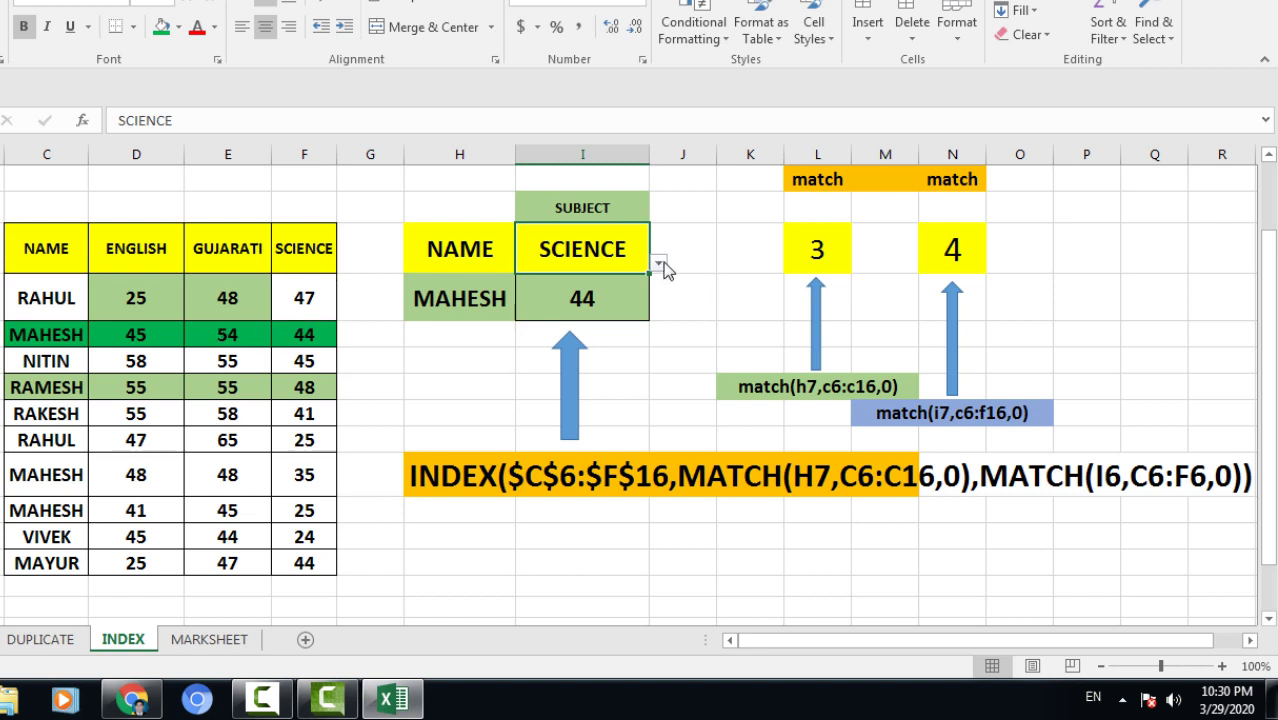
{"action": "left_click", "coordinate": [659, 262]}
{"action": "left_click", "coordinate": [560, 293]}
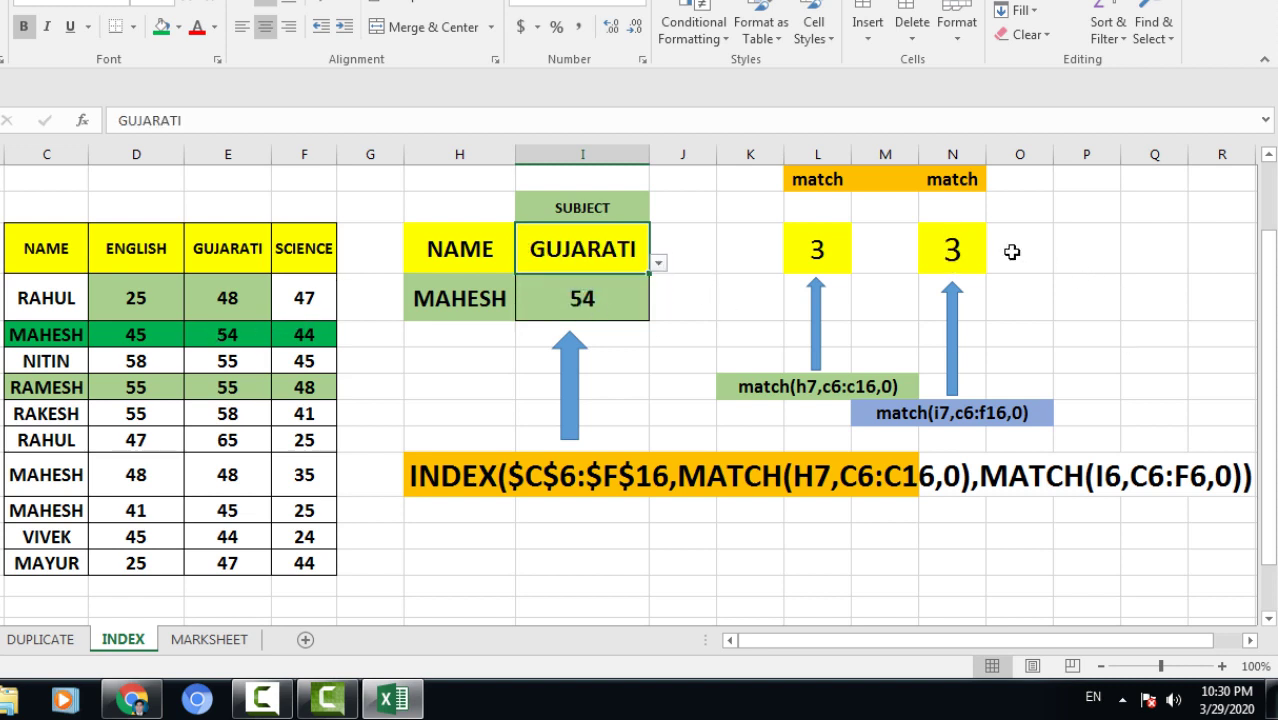
{"action": "left_click", "coordinate": [953, 245]}
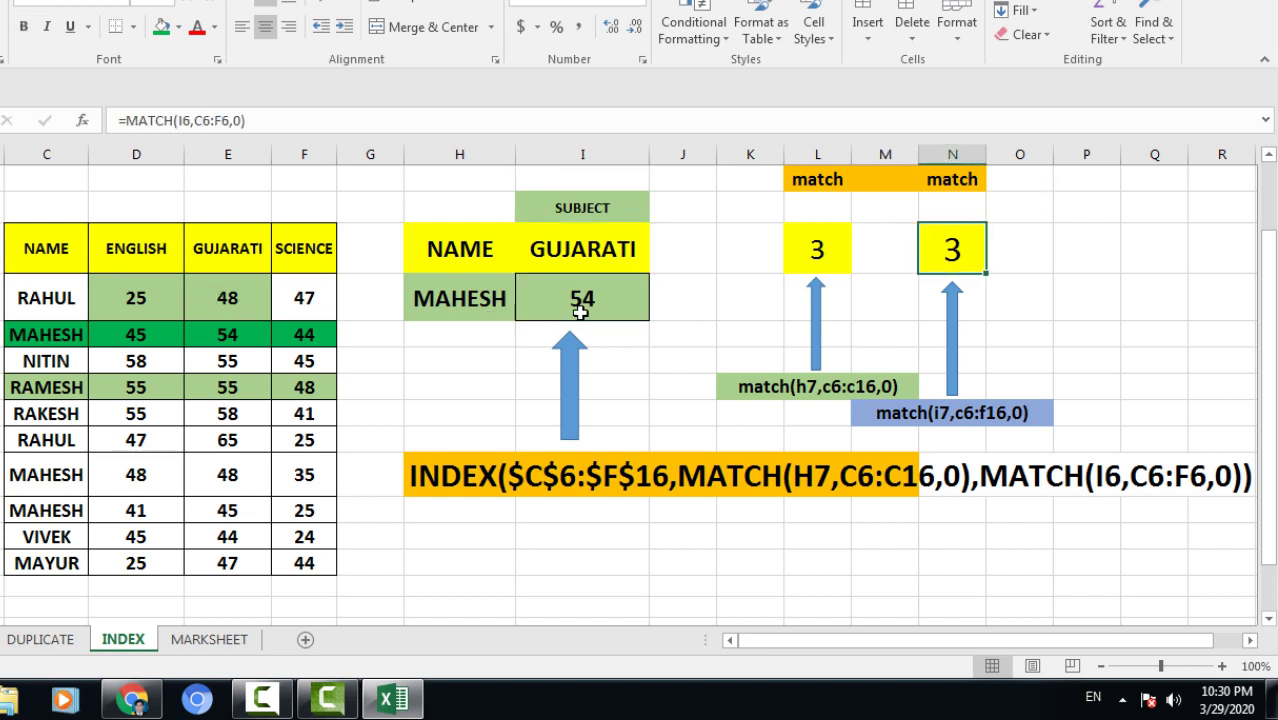
Choose ENGLISH as the subject so the match gives 2 and MAHESH's mark shows 45.
{"action": "left_click", "coordinate": [628, 250]}
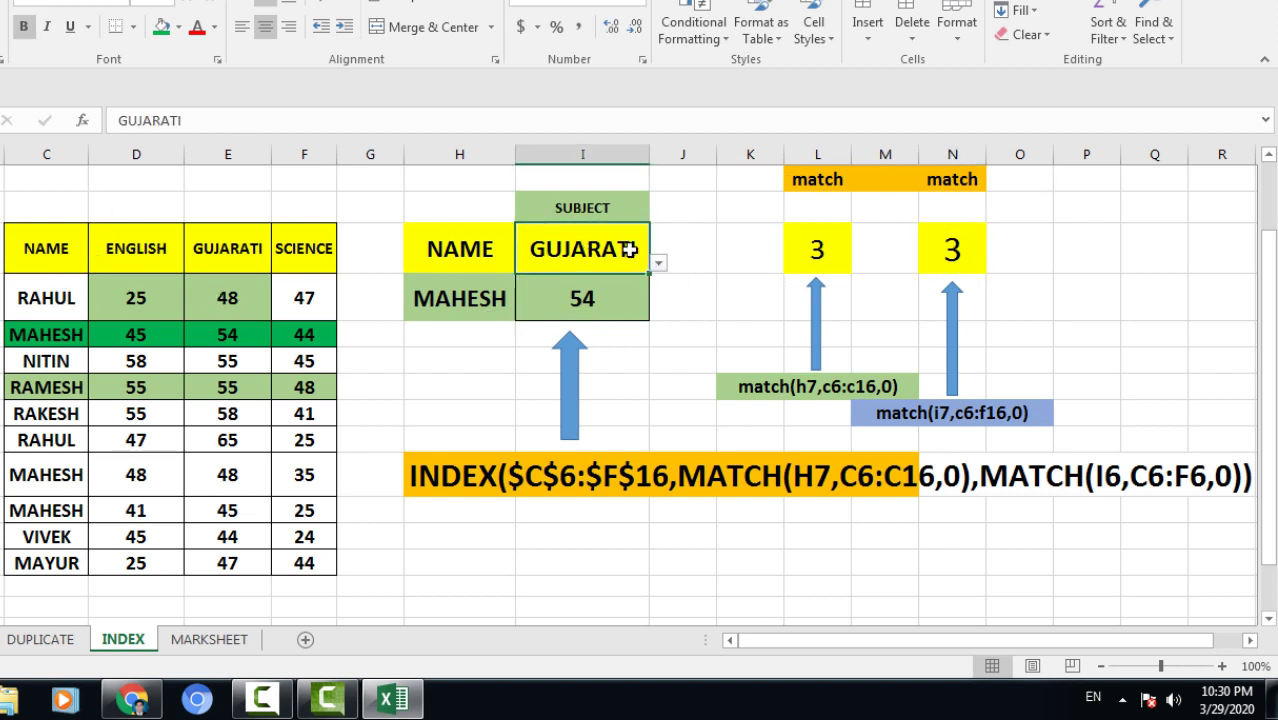
{"action": "left_click", "coordinate": [659, 263]}
{"action": "left_click", "coordinate": [592, 278]}
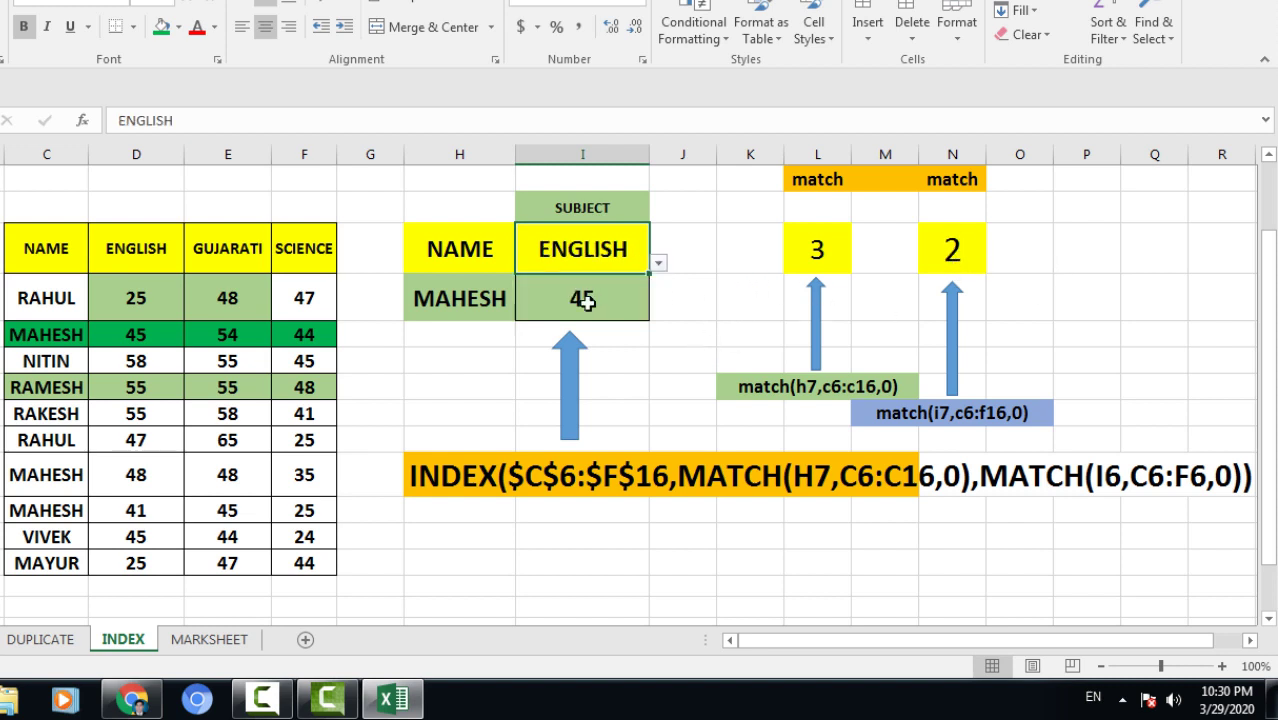
{"action": "left_click", "coordinate": [660, 264]}
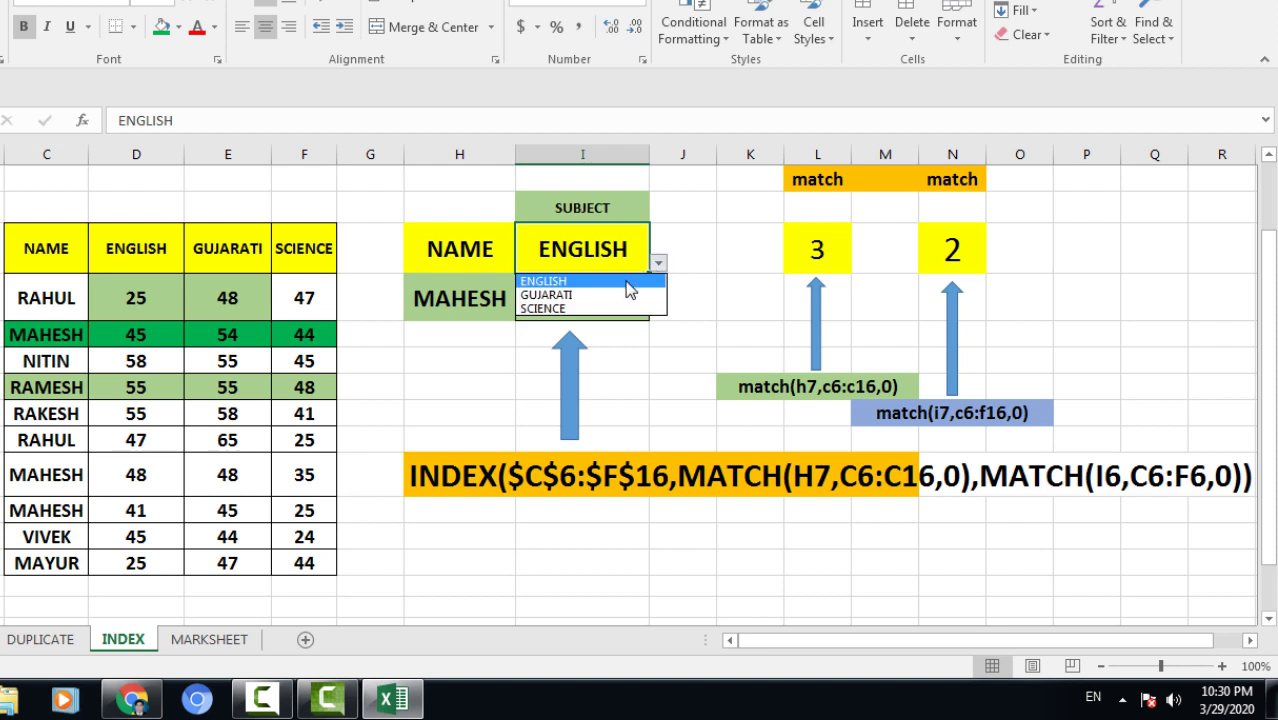
{"action": "key", "text": "Escape"}
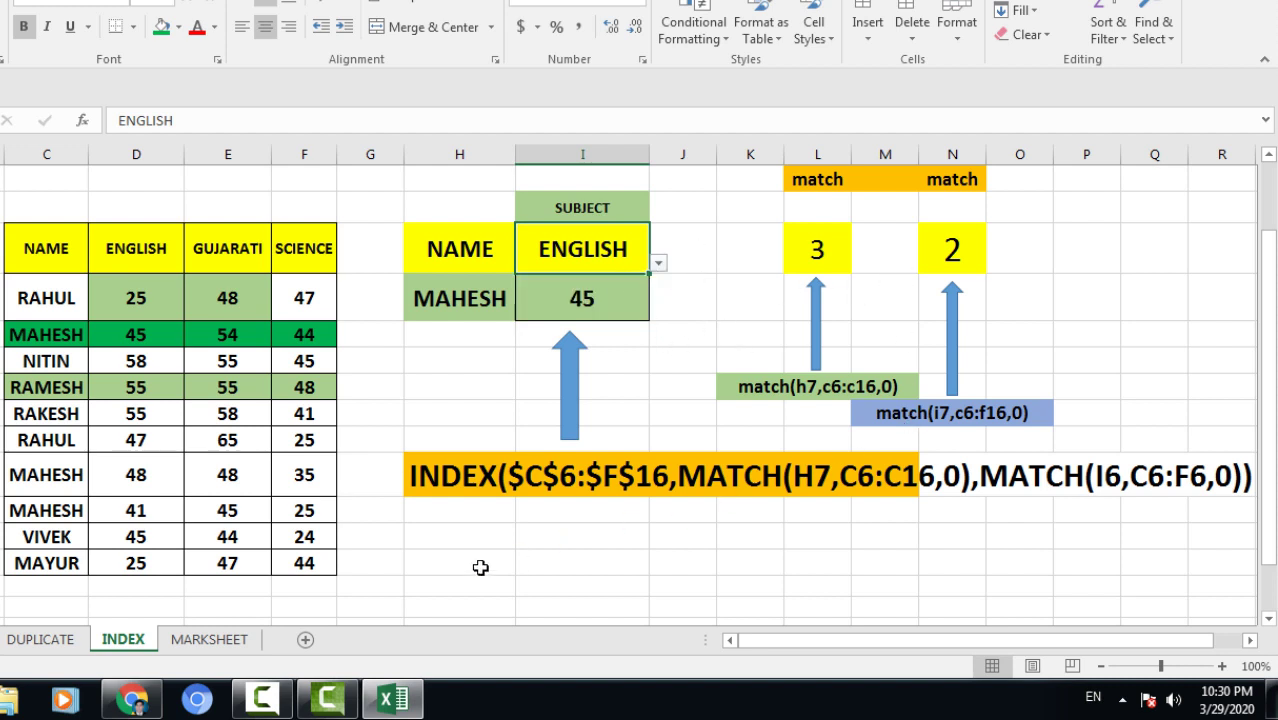
{"action": "left_click", "coordinate": [1022, 571]}
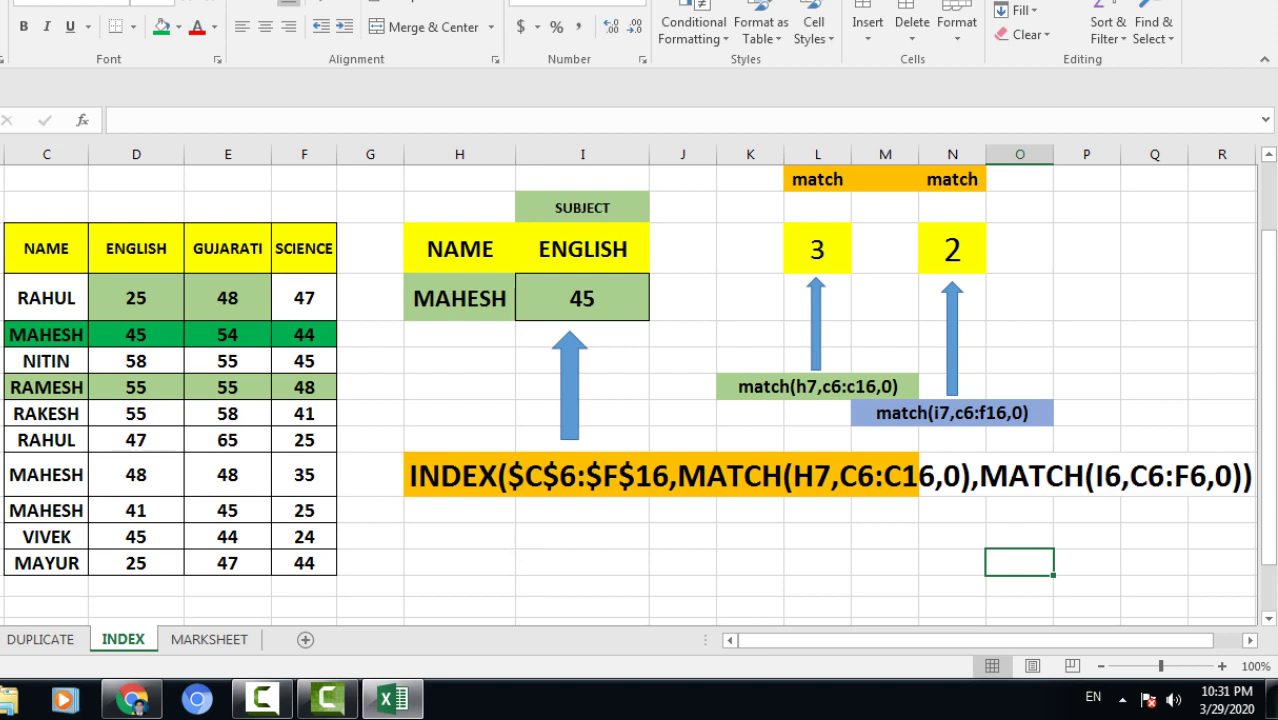
In an empty cell, build =INDEX(C6:F16,3,4) using the marks table C6:F16 as the array.
{"action": "left_click", "coordinate": [113, 122]}
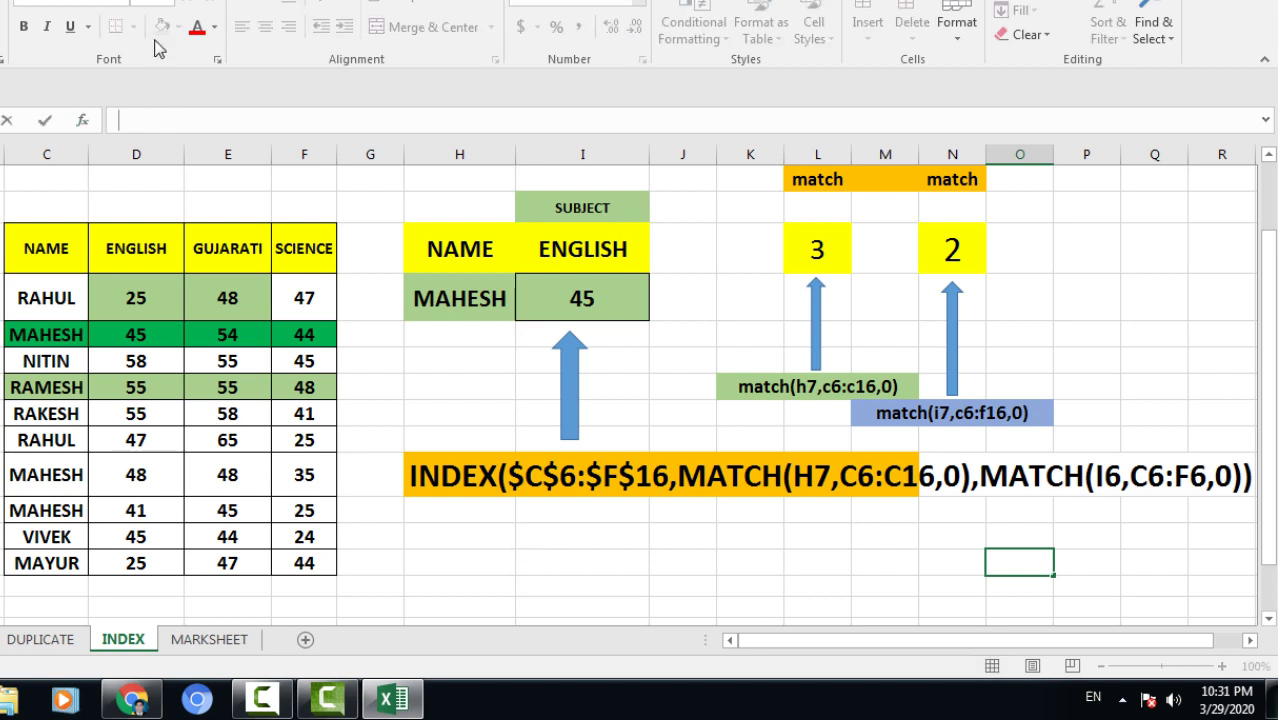
{"action": "type", "text": "=index"}
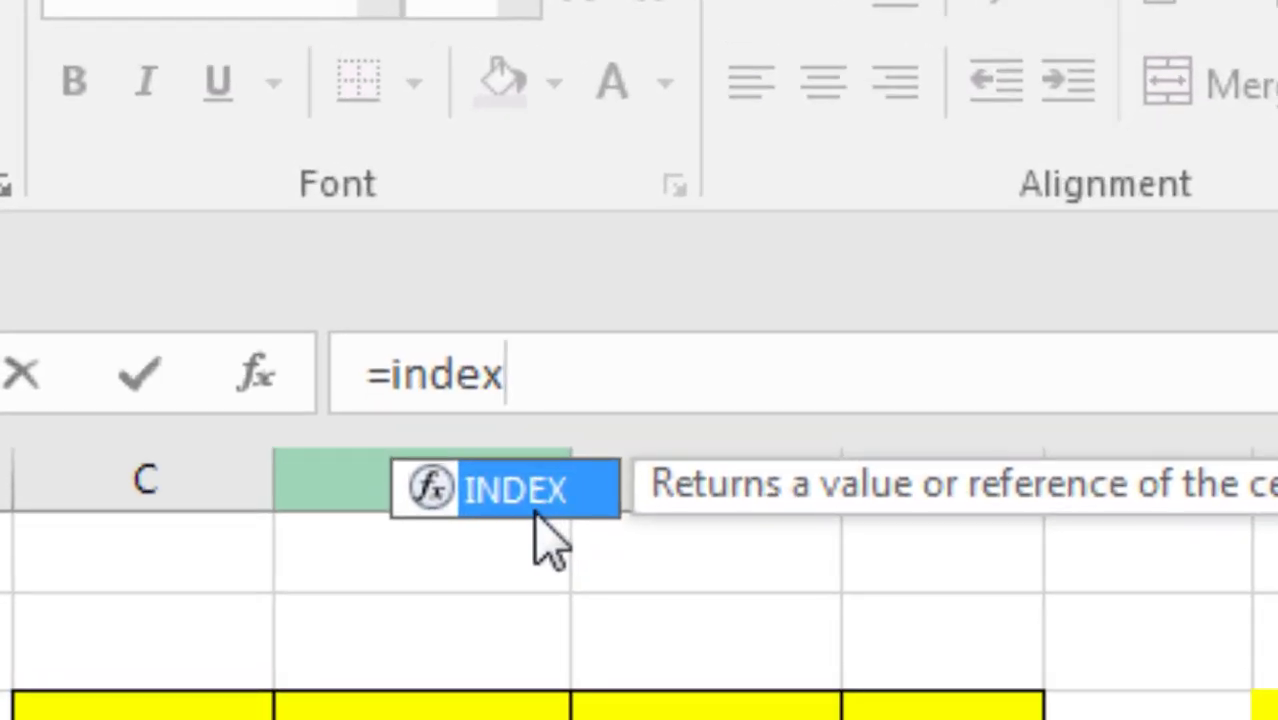
{"action": "double_click", "coordinate": [537, 518]}
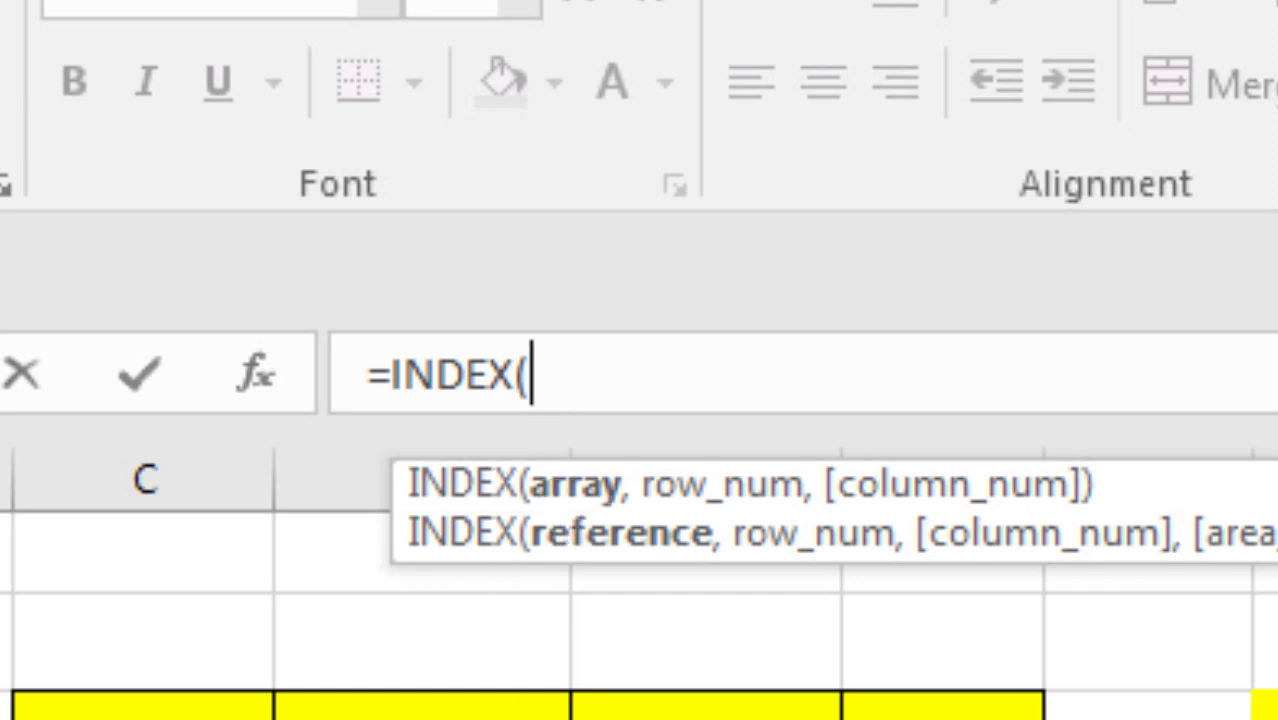
{"action": "type", "text": "D10:D13"}
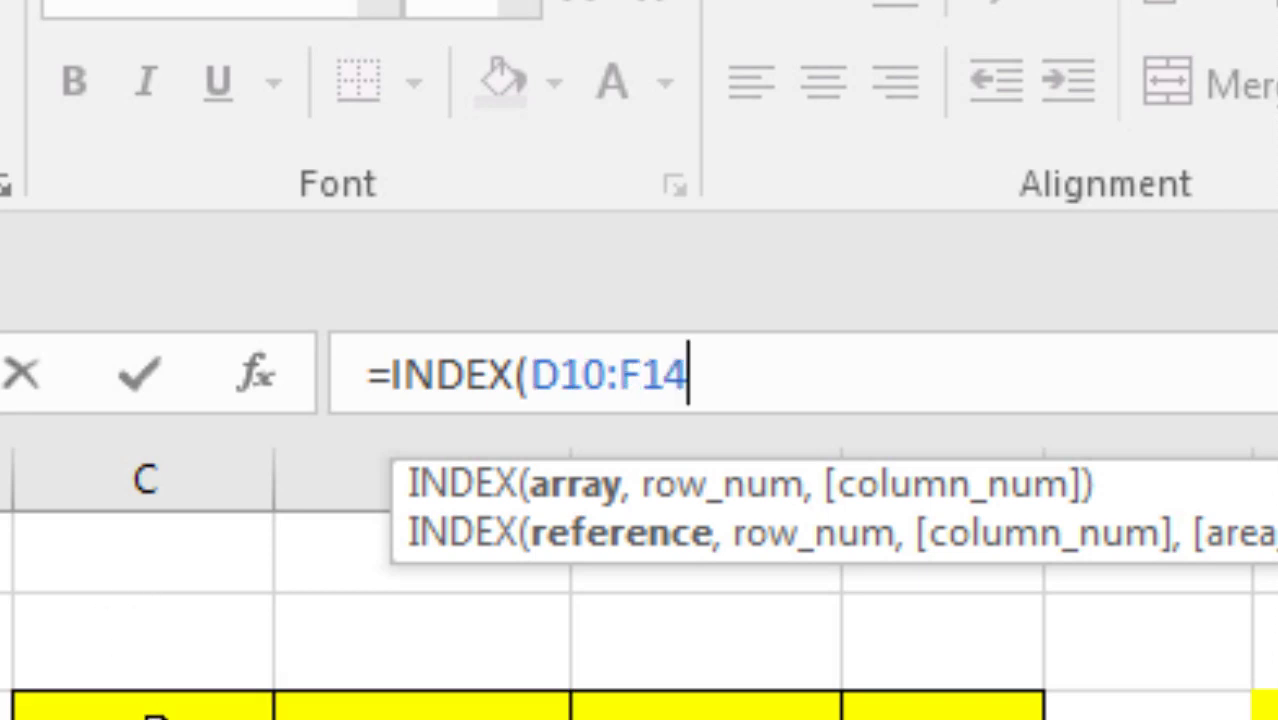
{"action": "left_click", "coordinate": [145, 705]}
{"action": "key", "text": "shift+Down"}
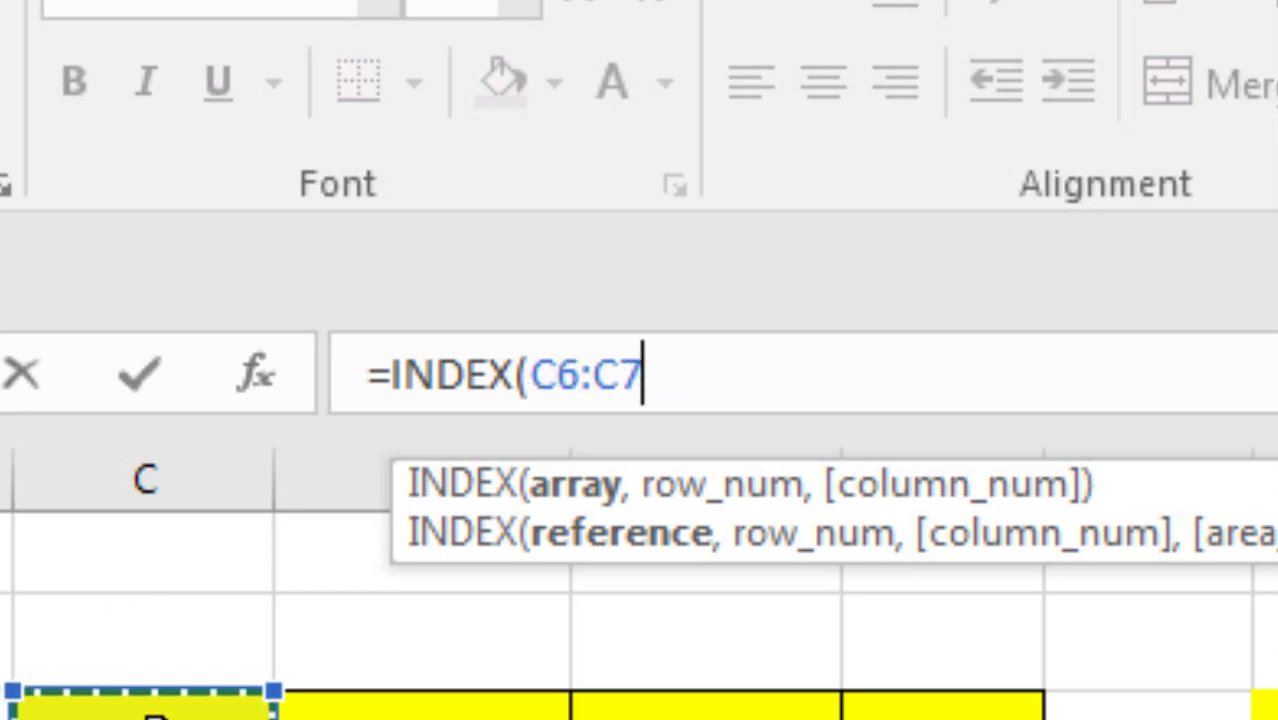
{"action": "key", "text": "shift+Right"}
{"action": "key", "text": "shift+Right"}
{"action": "key", "text": "shift+Right"}
{"action": "key", "text": "shift+Down"}
{"action": "key", "text": "shift+Down"}
{"action": "key", "text": "shift+Down"}
{"action": "key", "text": "shift+Down"}
{"action": "key", "text": "shift+Down"}
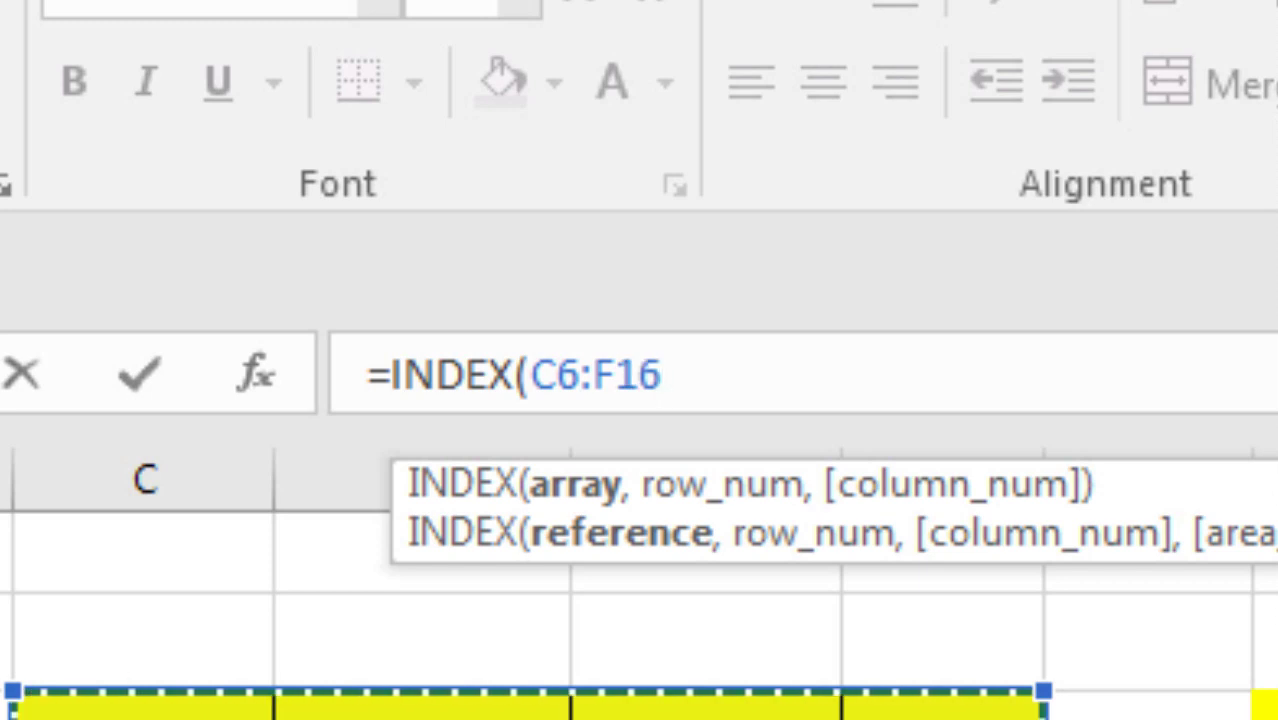
{"action": "type", "text": ","}
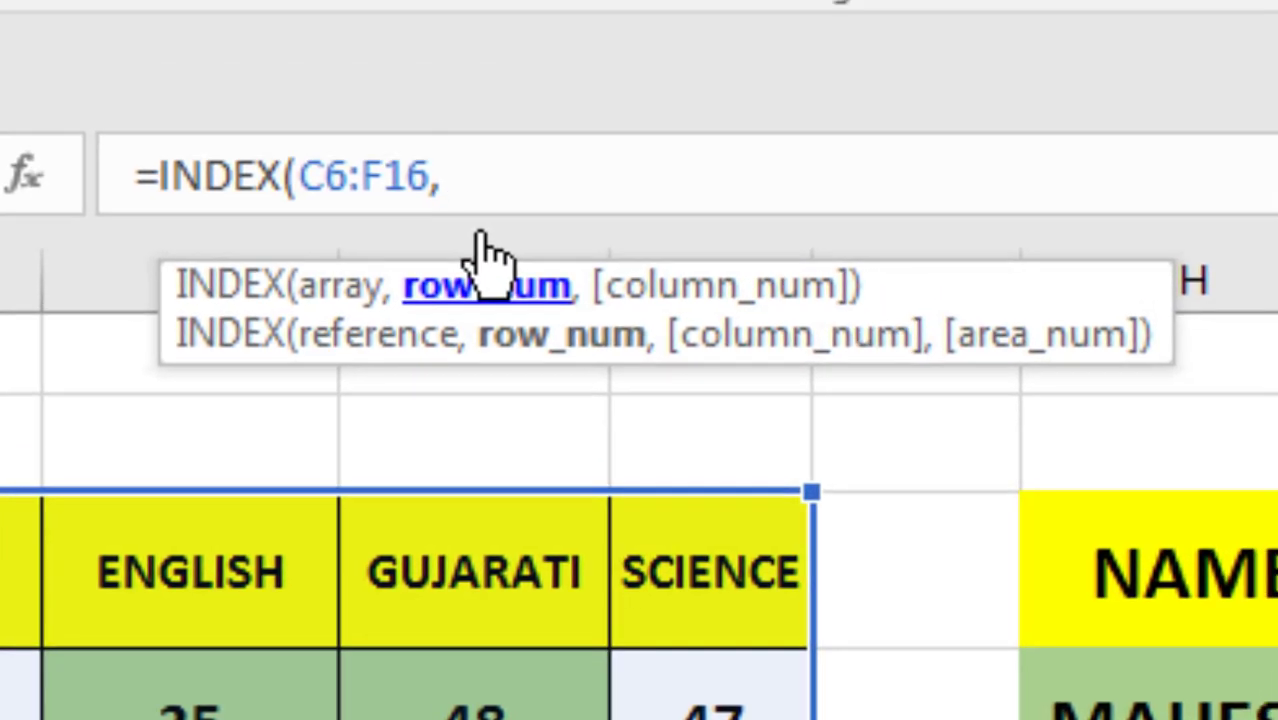
{"action": "type", "text": "3"}
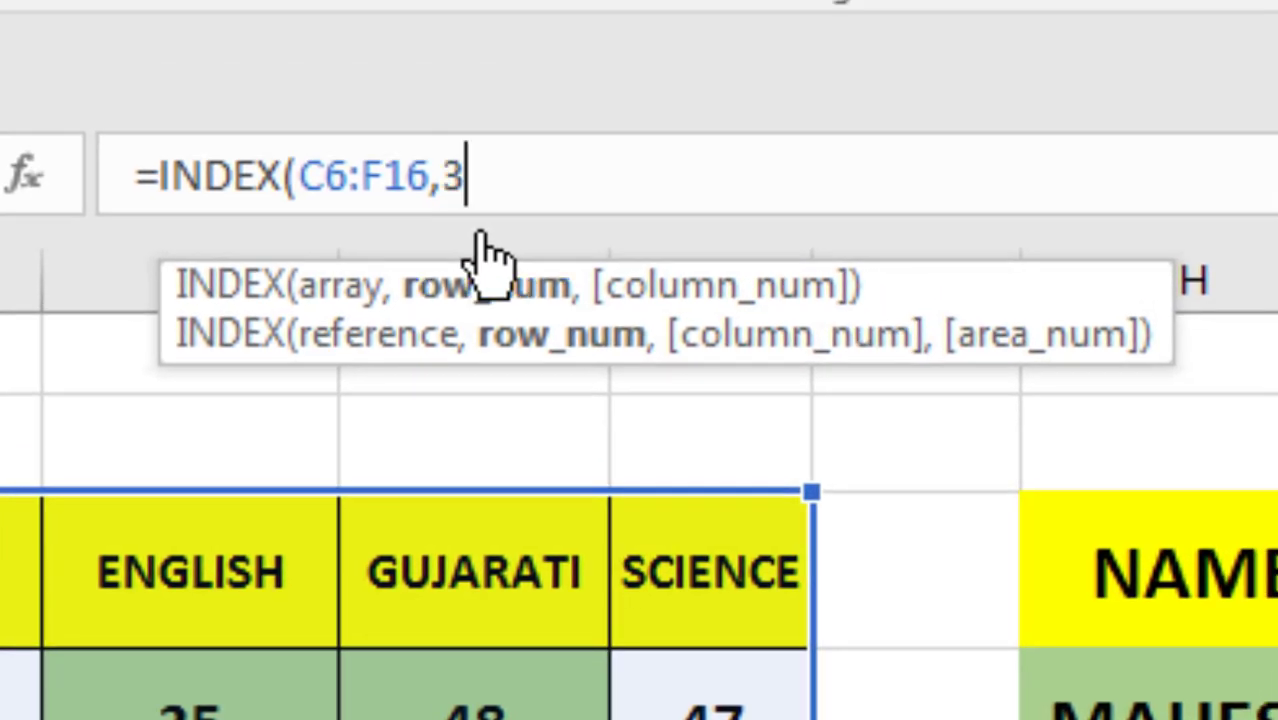
{"action": "type", "text": ","}
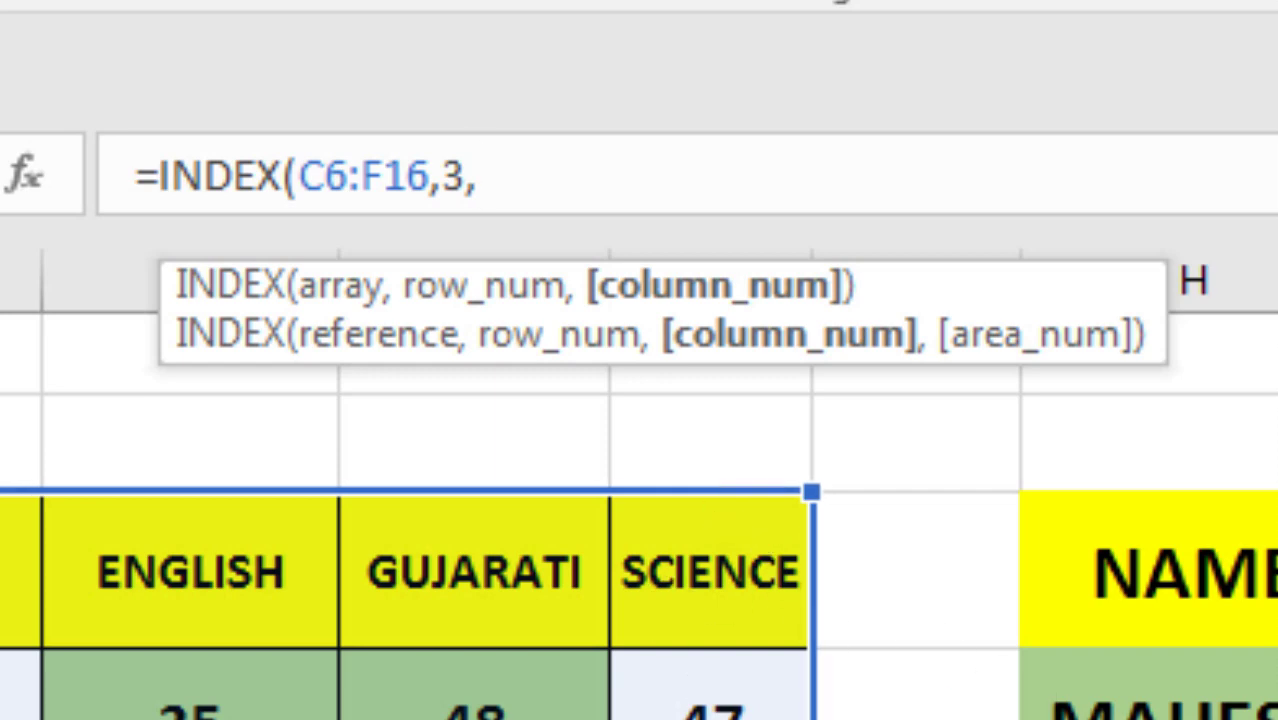
{"action": "type", "text": "4"}
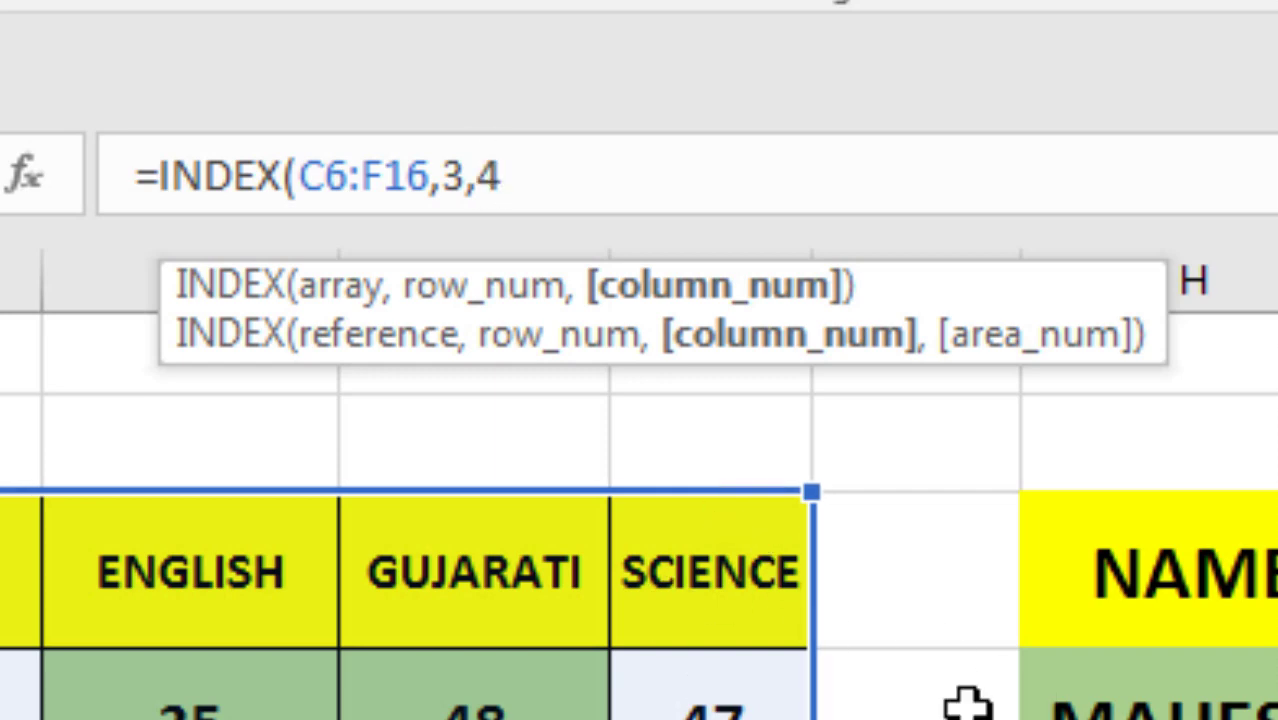
{"action": "type", "text": ")"}
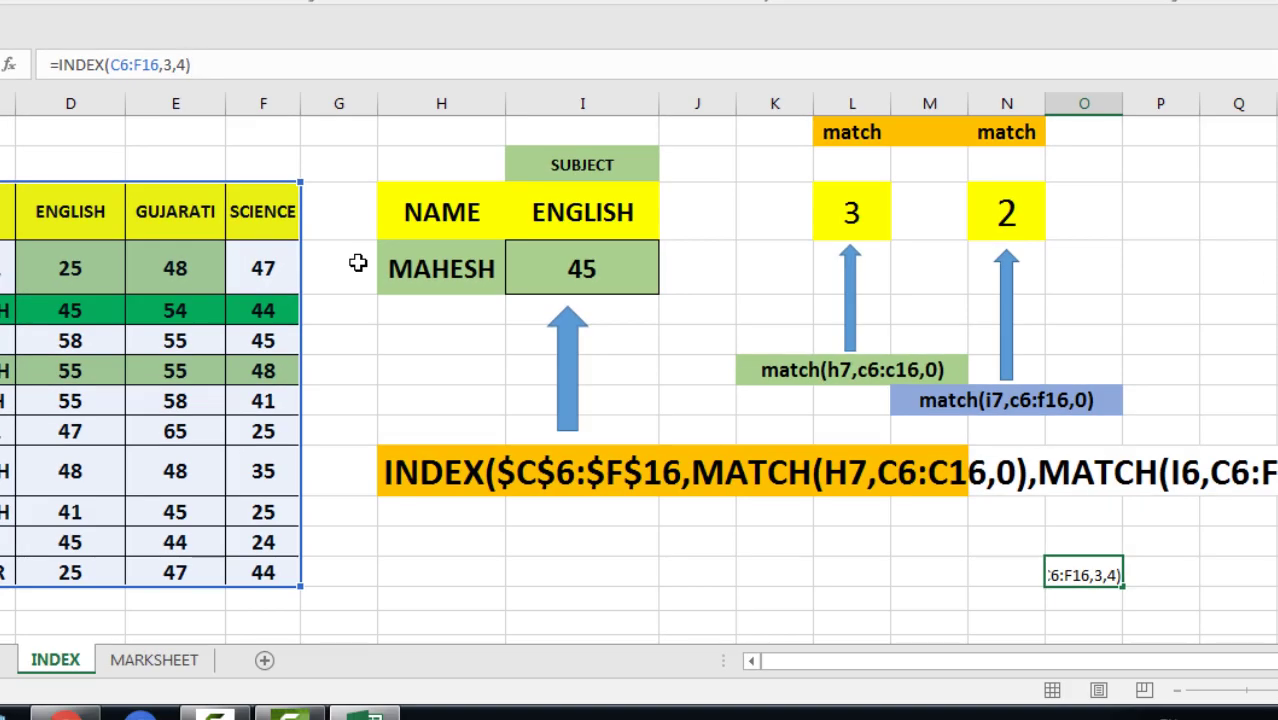
Commit the INDEX formula showing 44, enlarge its font and fill the cell green.
{"action": "key", "text": "Return"}
{"action": "left_click", "coordinate": [1100, 573]}
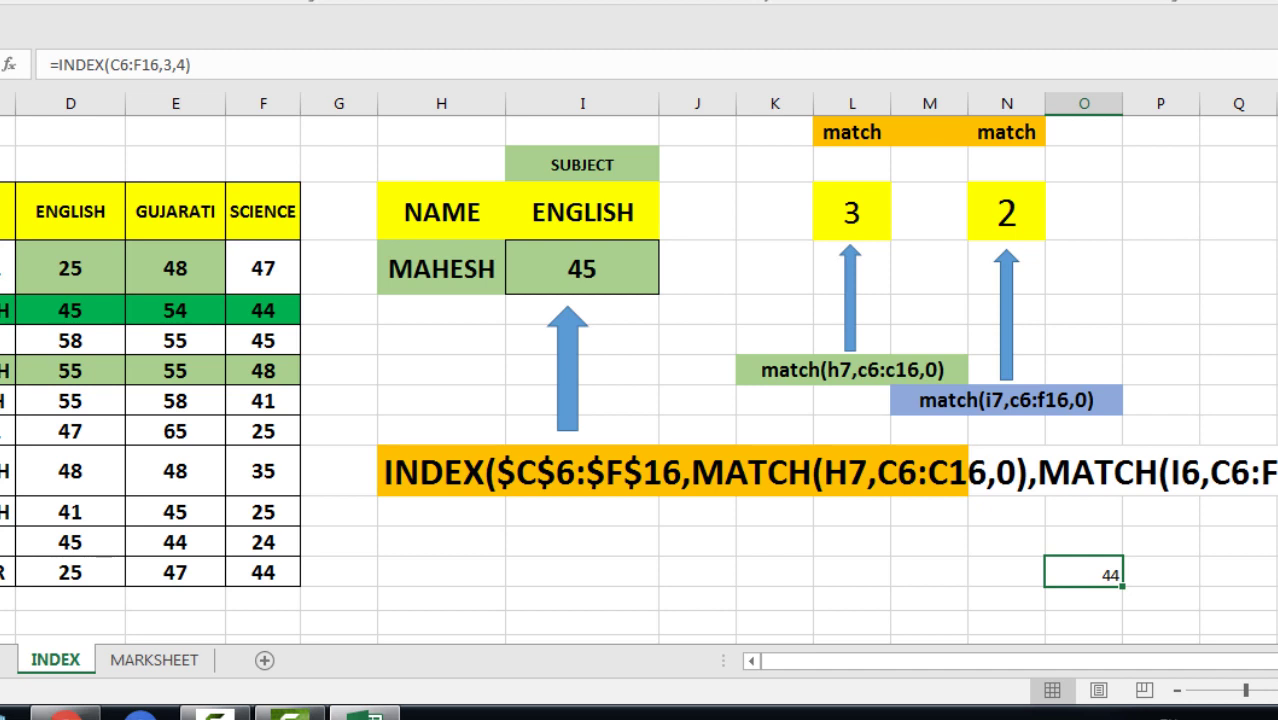
{"action": "key", "text": "ctrl+shift+period"}
{"action": "key", "text": "ctrl+shift+period"}
{"action": "key", "text": "ctrl+shift+period"}
{"action": "key", "text": "ctrl+shift+period"}
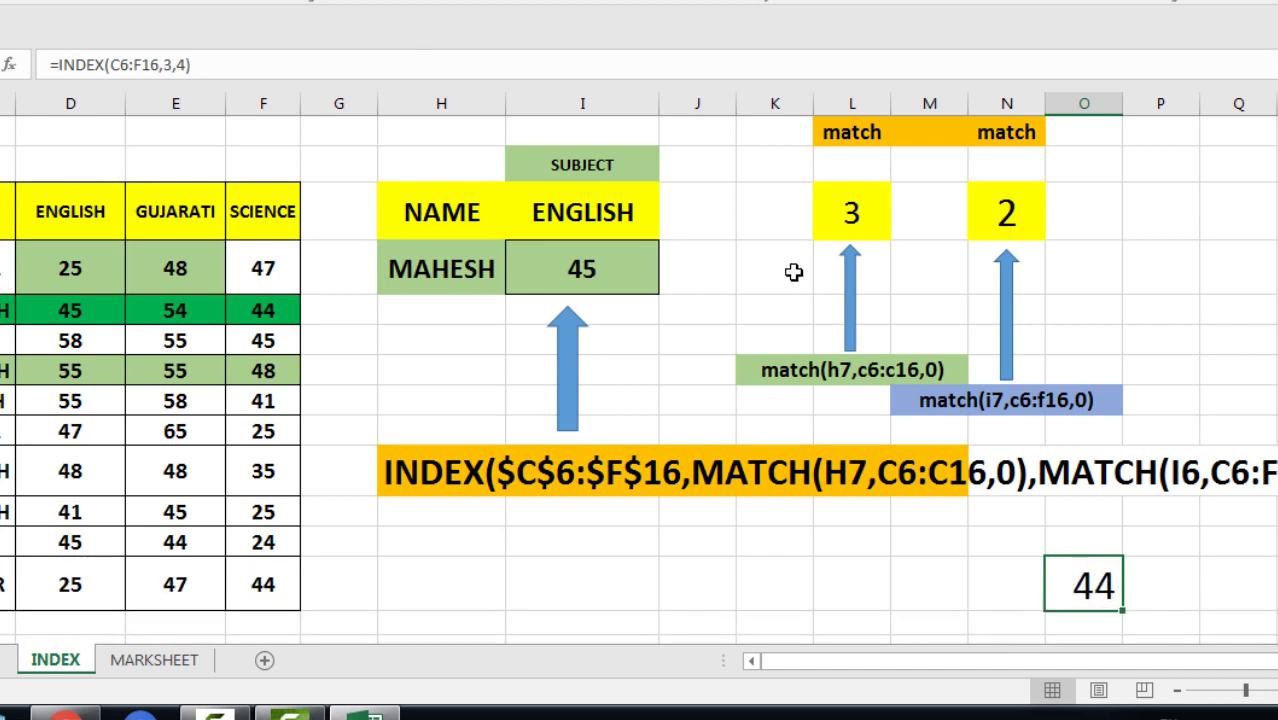
{"action": "left_click", "coordinate": [135, 8]}
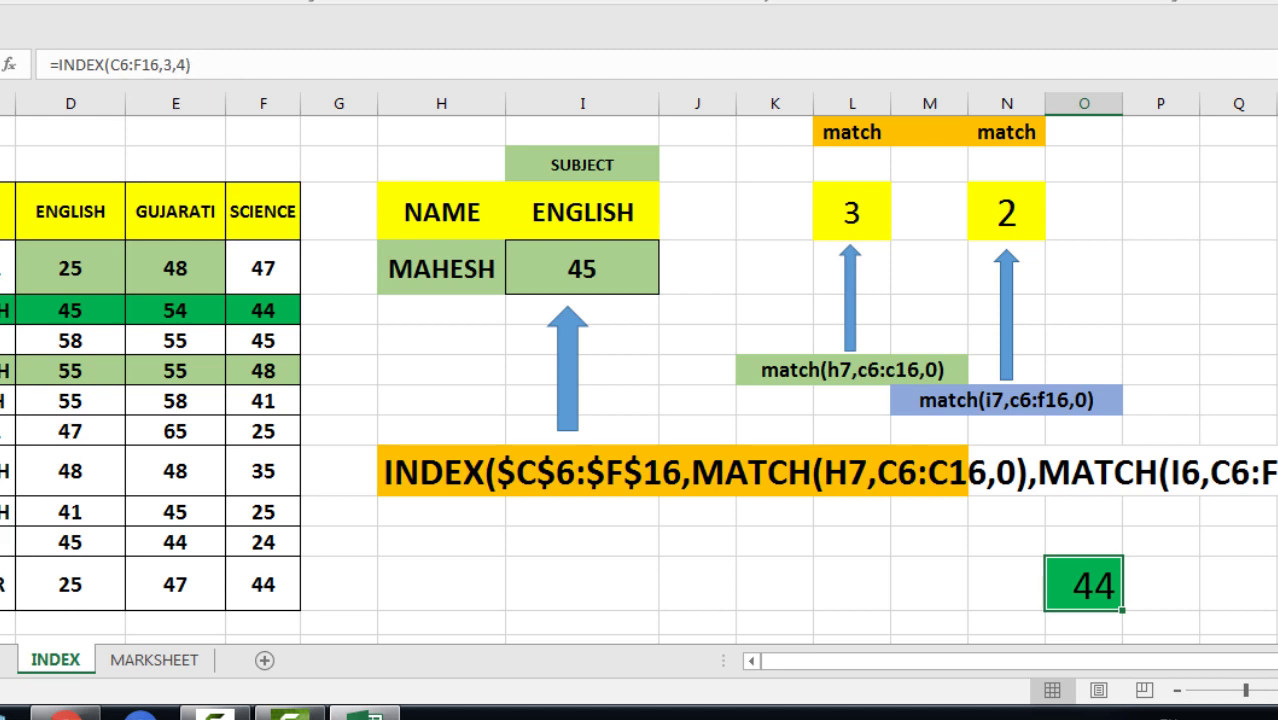
Change the demo formula's row argument from 3 to 11.
{"action": "left_click", "coordinate": [167, 66]}
{"action": "key", "text": "Delete"}
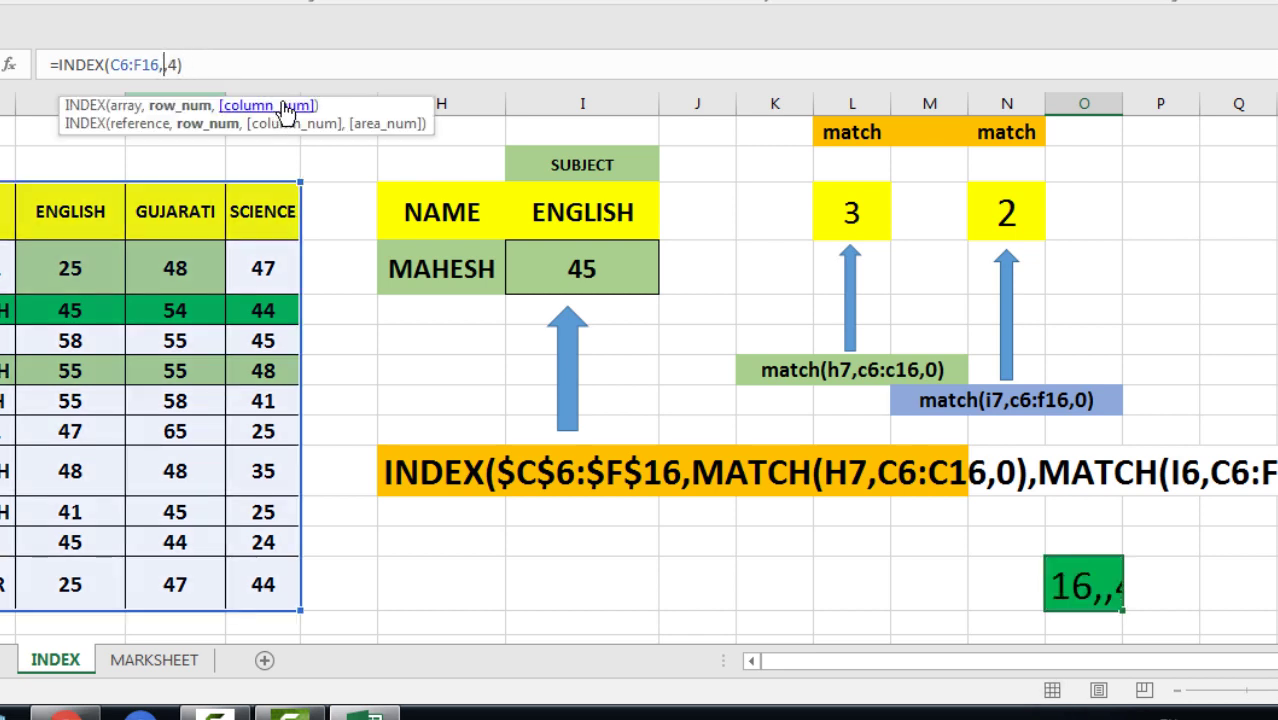
{"action": "type", "text": "11"}
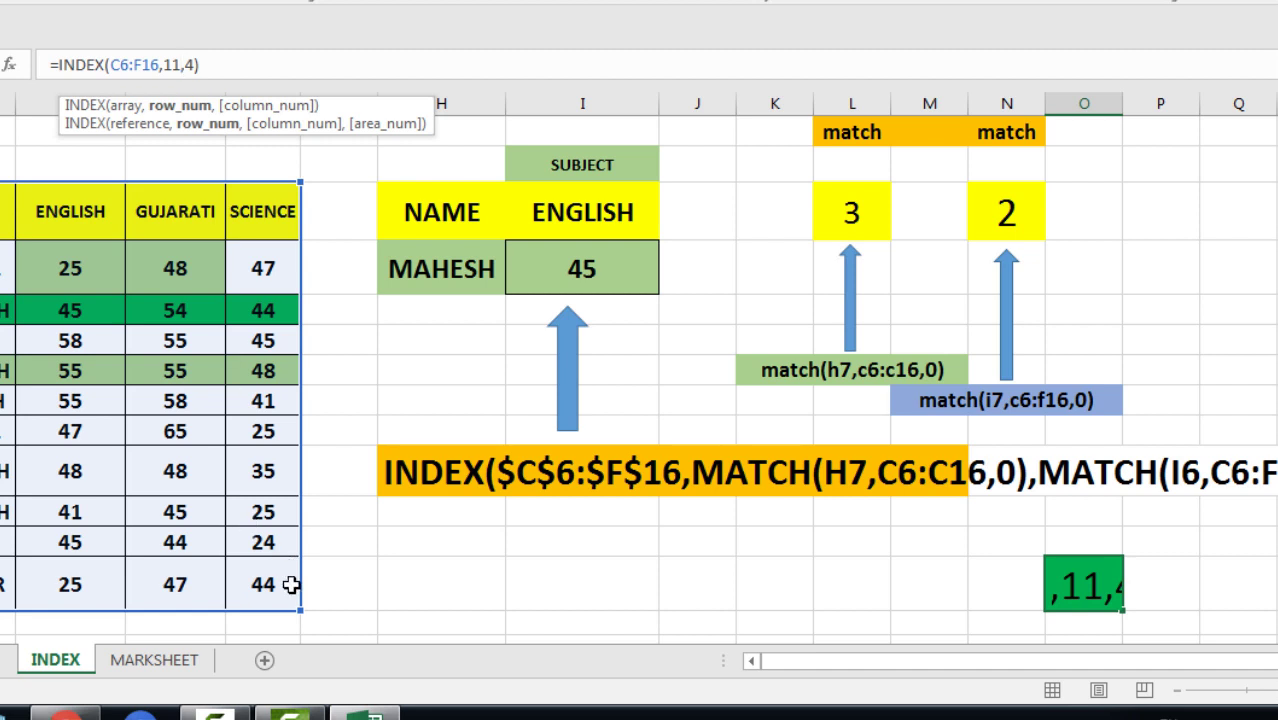
{"action": "key", "text": "Return"}
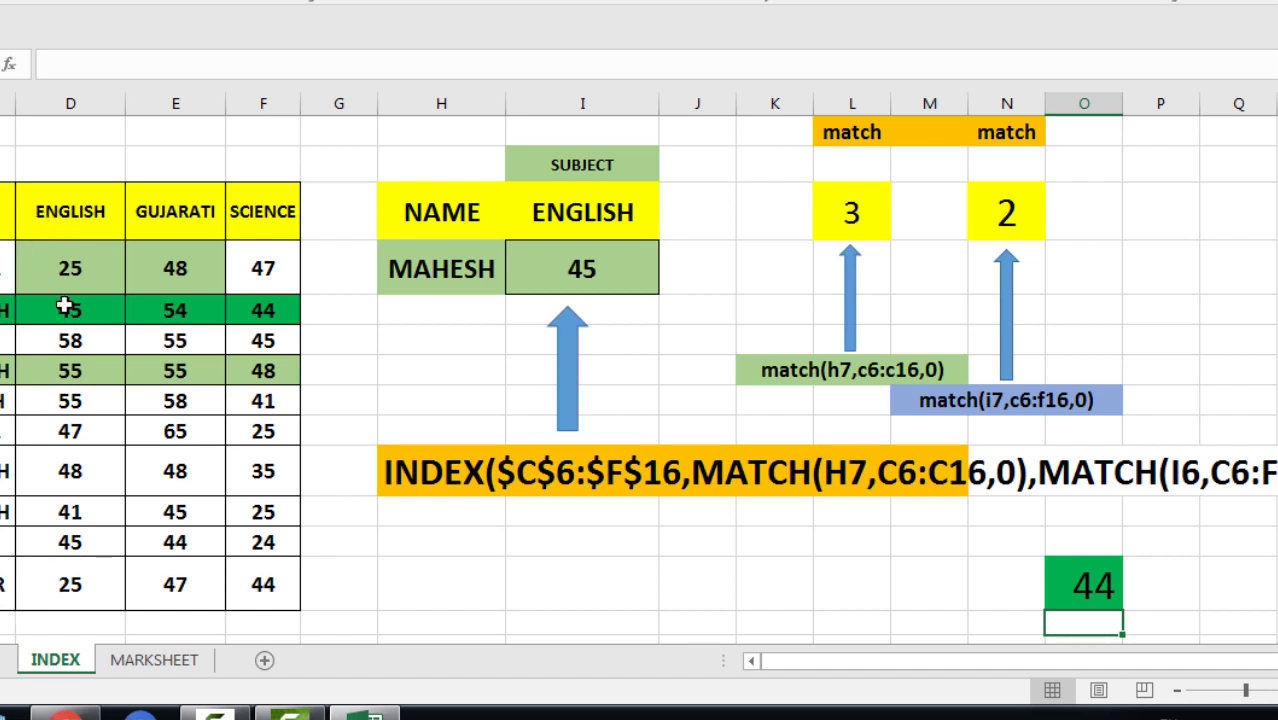
Change the column argument from 4 to 2 so =INDEX(C6:F16,11,2) returns 25.
{"action": "left_click", "coordinate": [1077, 577]}
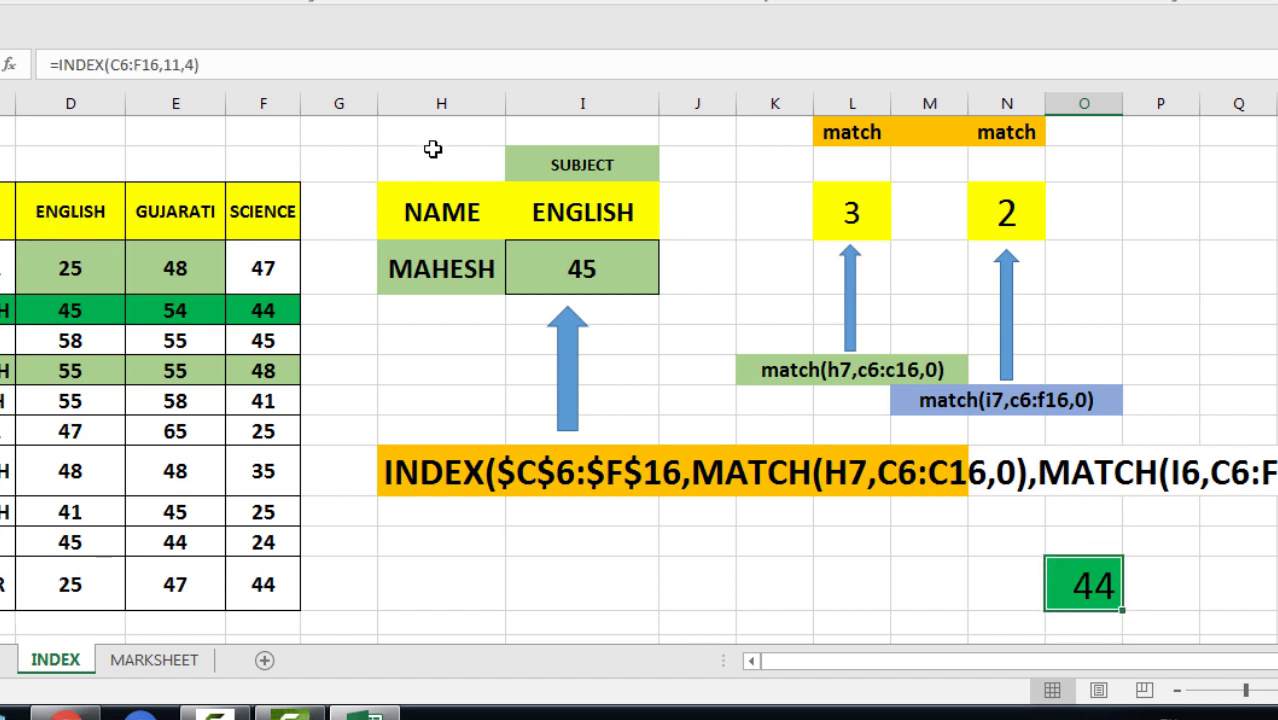
{"action": "left_click", "coordinate": [186, 65]}
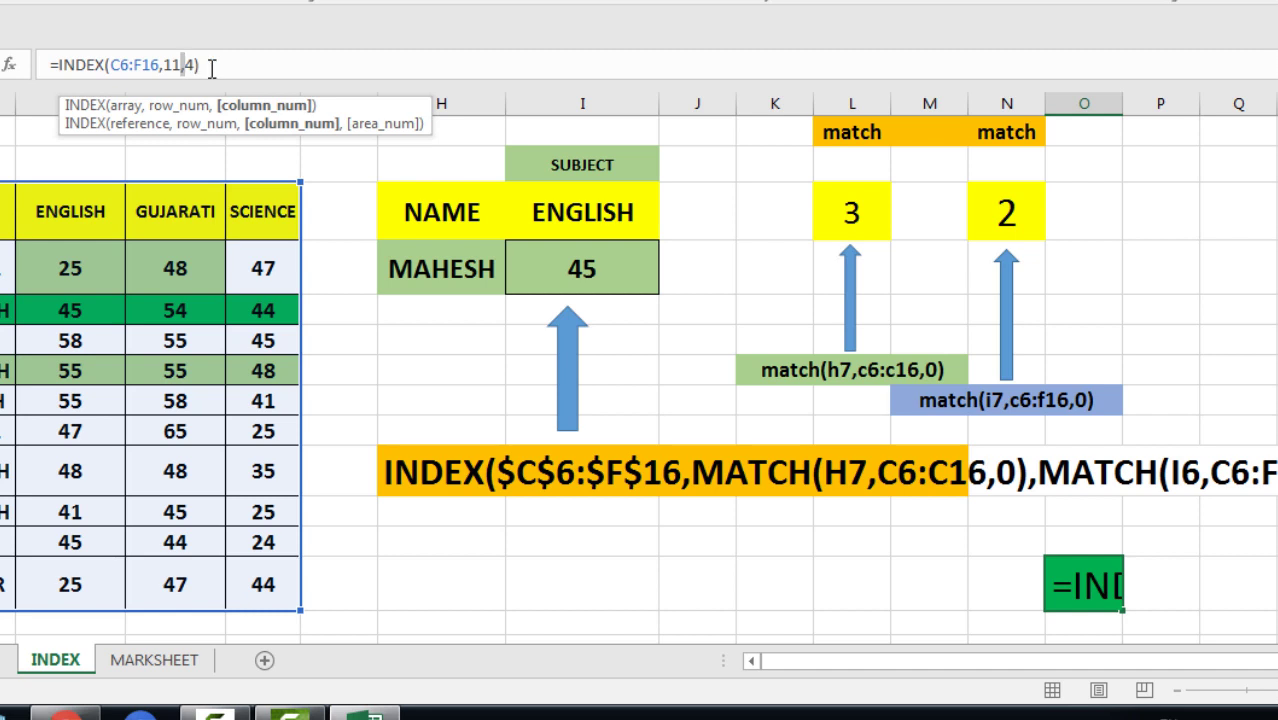
{"action": "key", "text": "BackSpace"}
{"action": "type", "text": "2"}
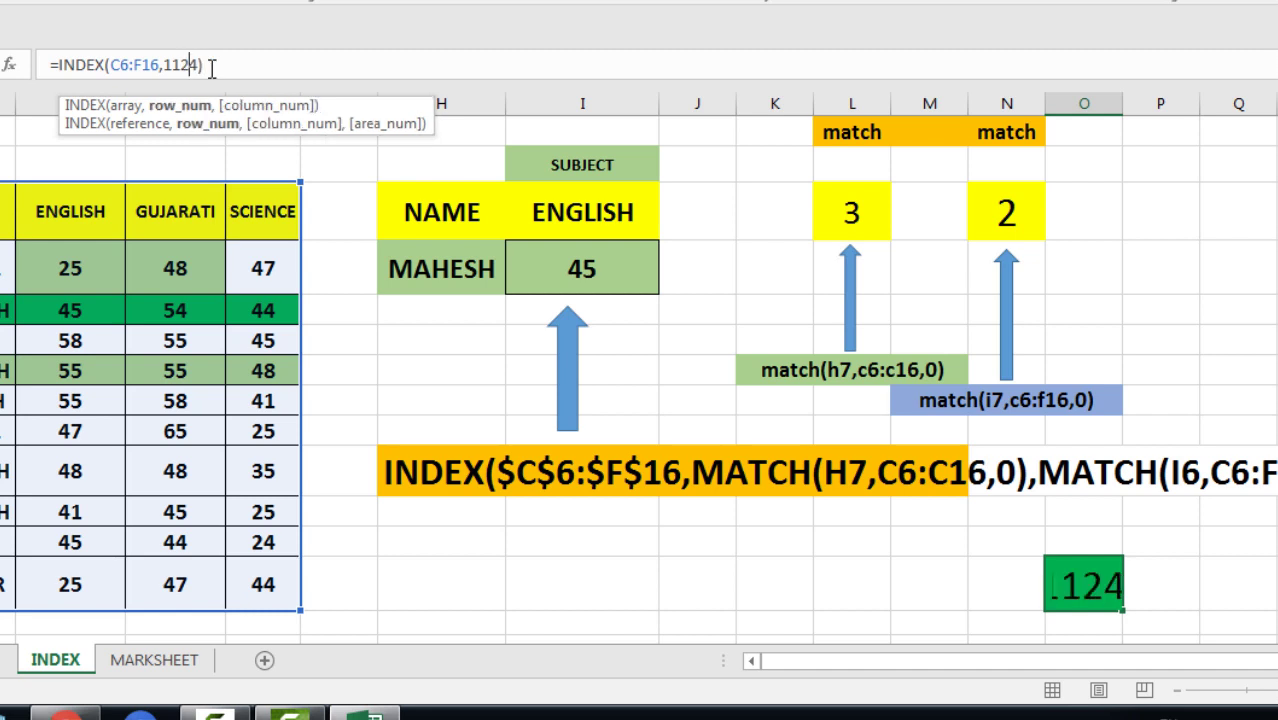
{"action": "key", "text": "BackSpace"}
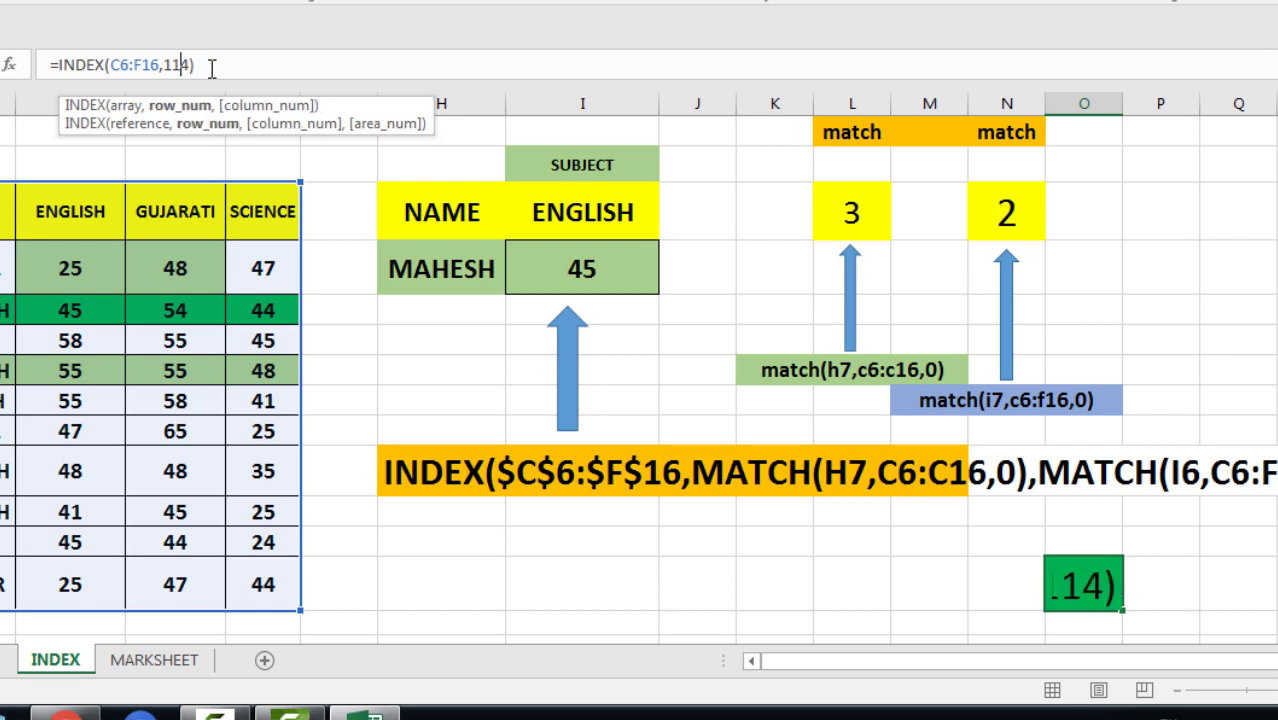
{"action": "type", "text": ","}
{"action": "key", "text": "Delete"}
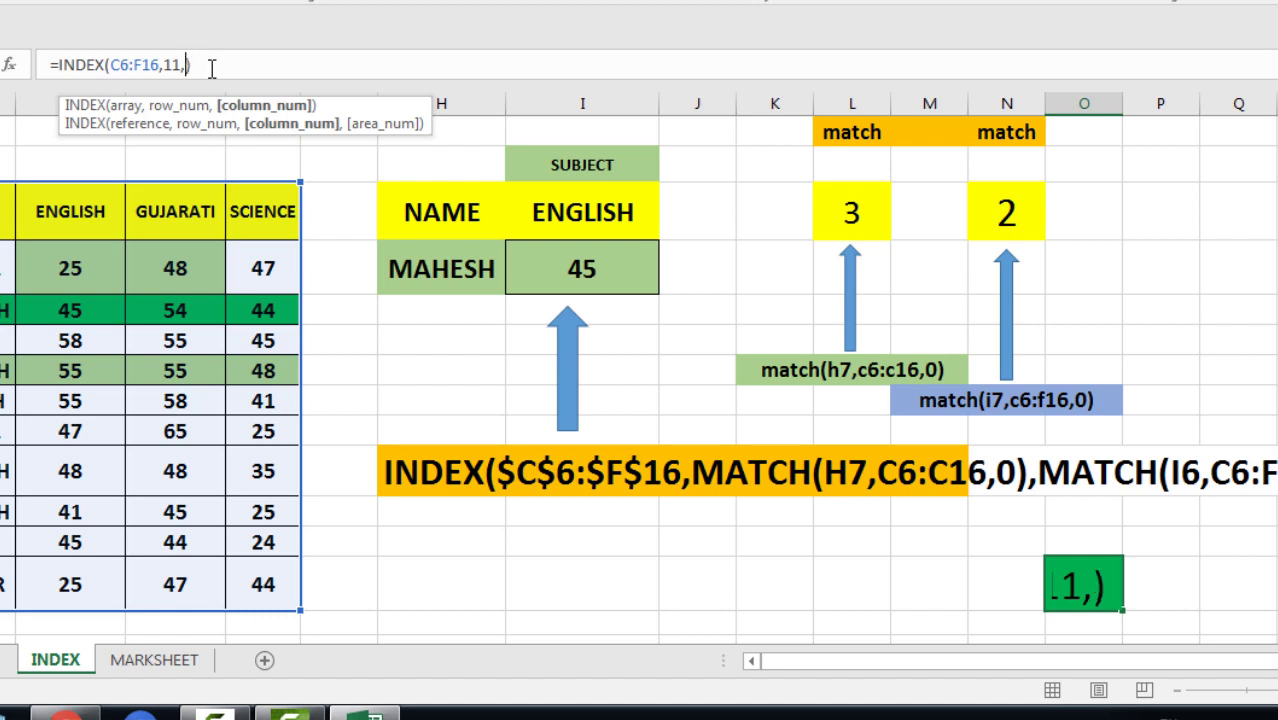
{"action": "type", "text": "2"}
{"action": "key", "text": "Return"}
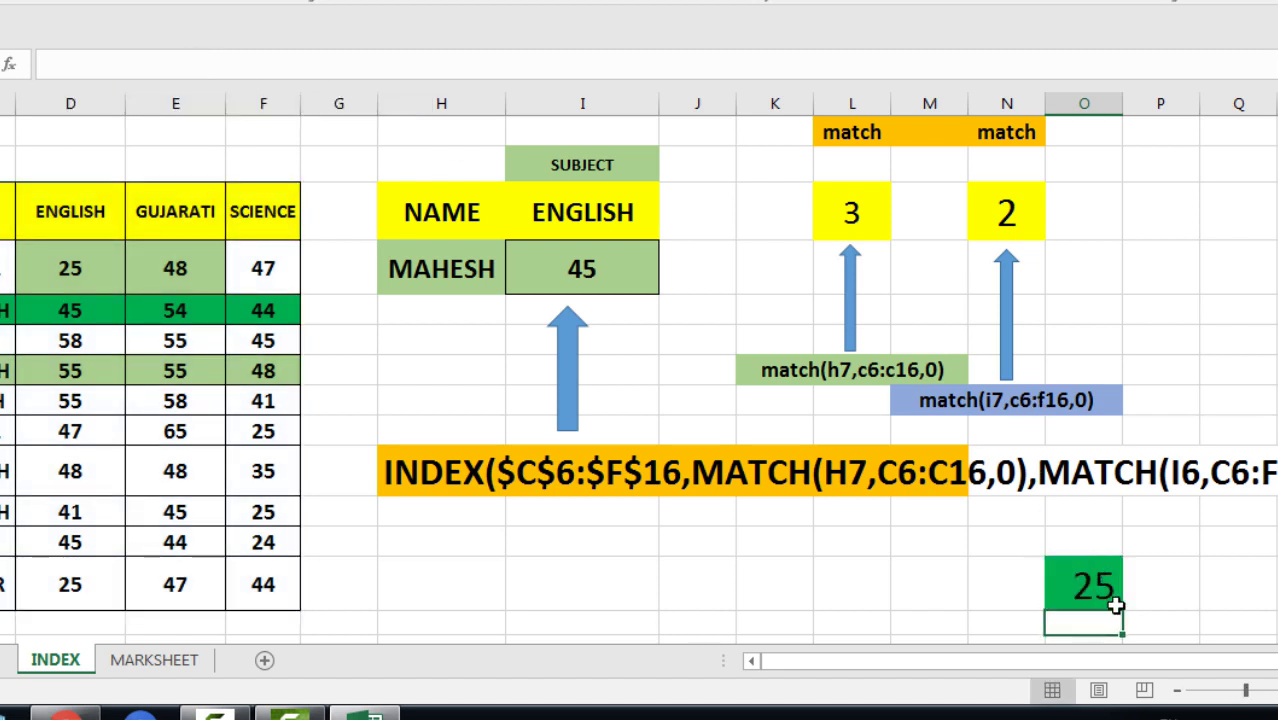
{"action": "left_click", "coordinate": [1100, 592]}
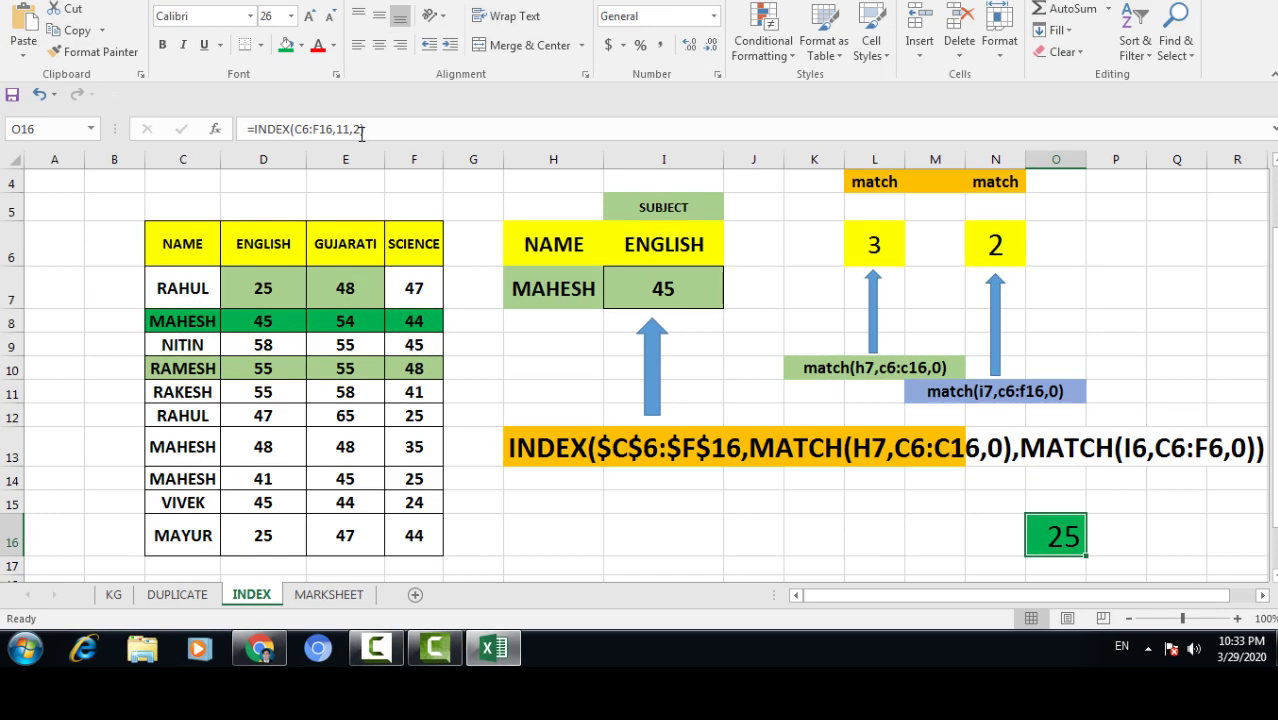
{"action": "left_click", "coordinate": [339, 129]}
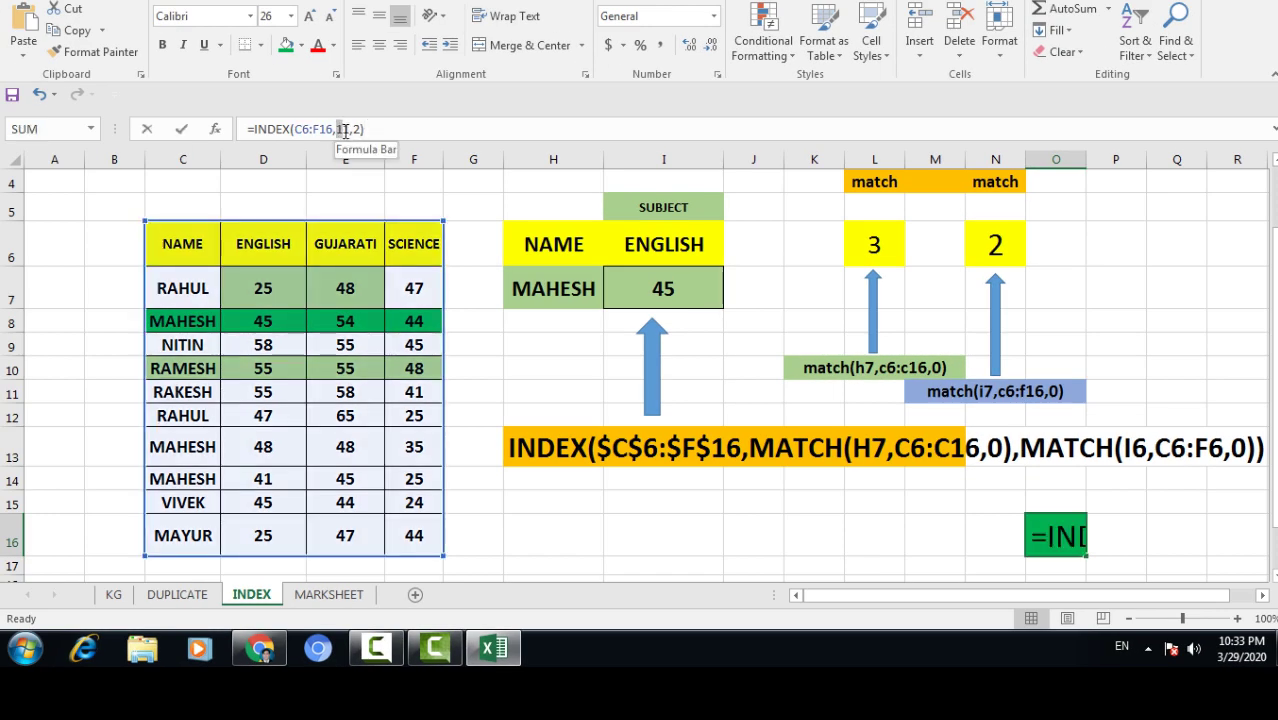
{"action": "left_click_drag", "start_coordinate": [347, 129], "coordinate": [350, 129]}
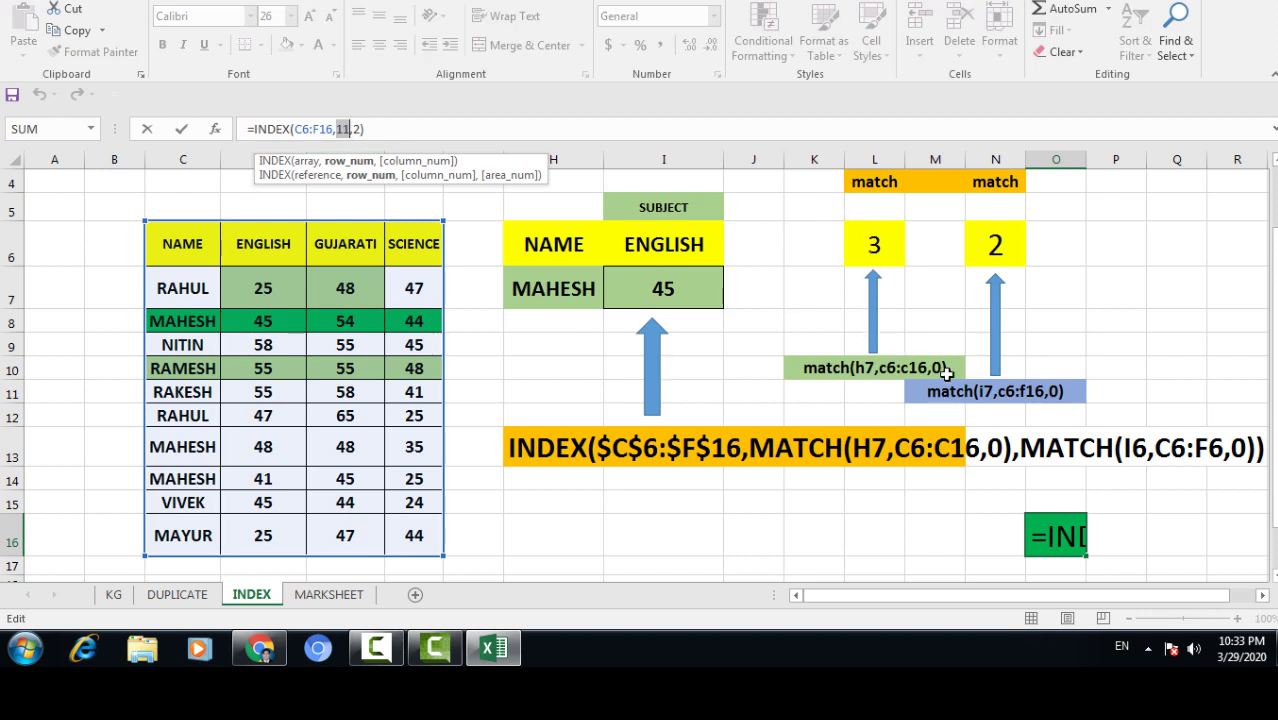
{"action": "left_click", "coordinate": [352, 129]}
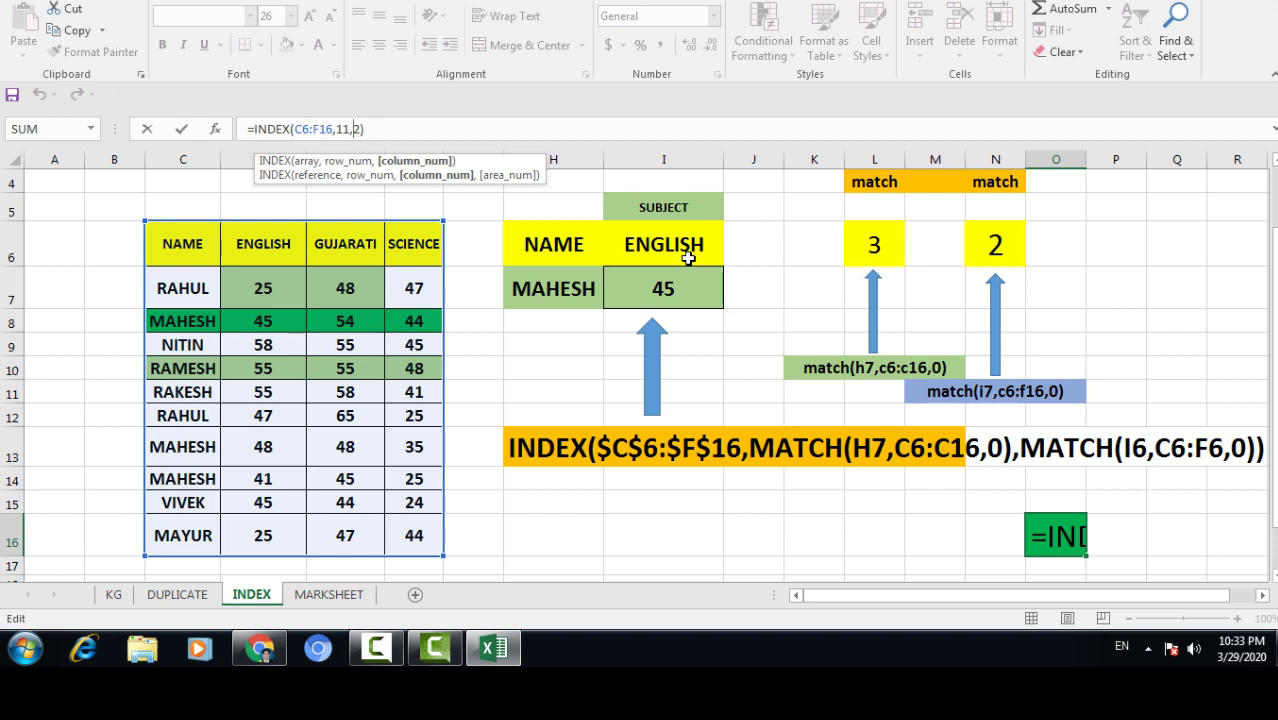
{"action": "key", "text": "Return"}
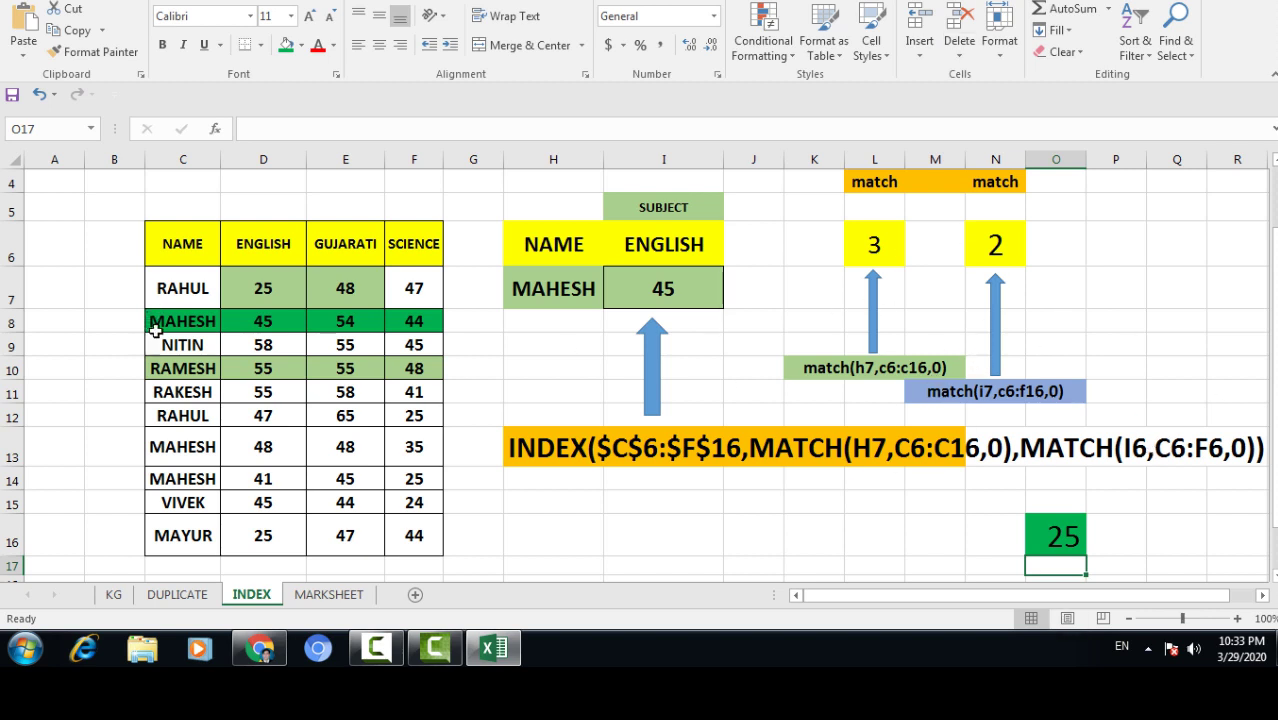
{"action": "left_click", "coordinate": [370, 652]}
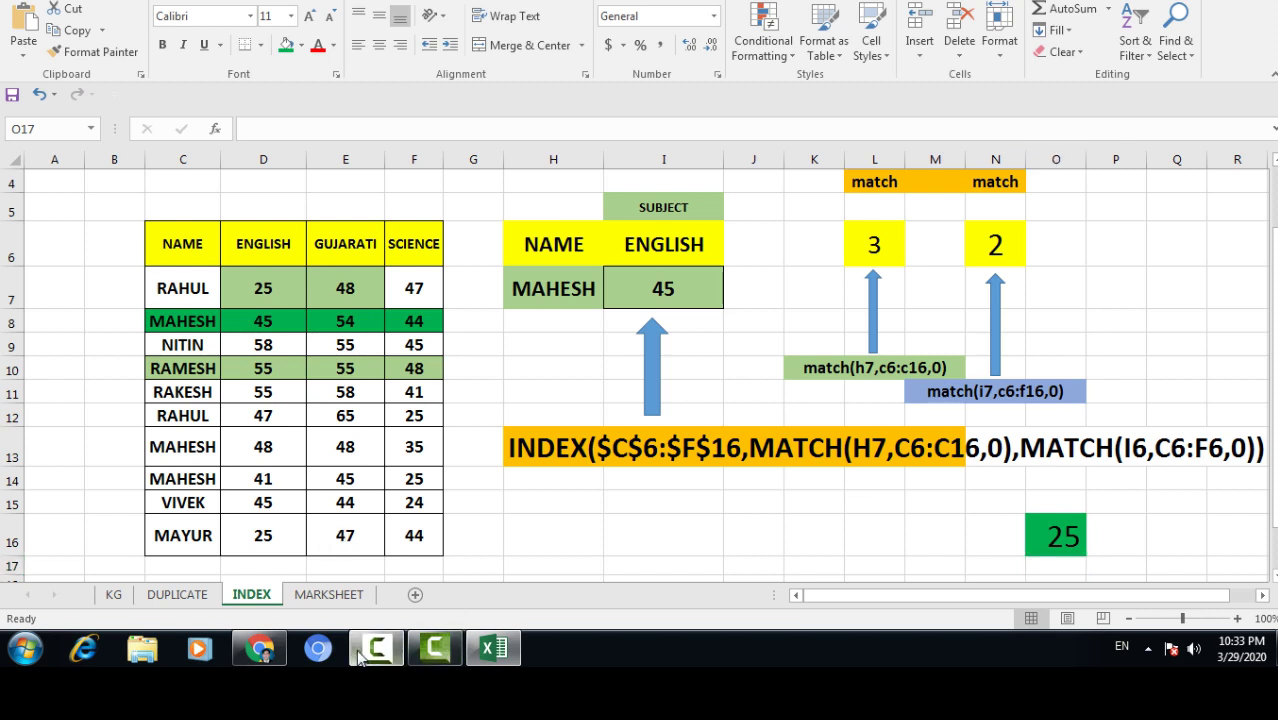